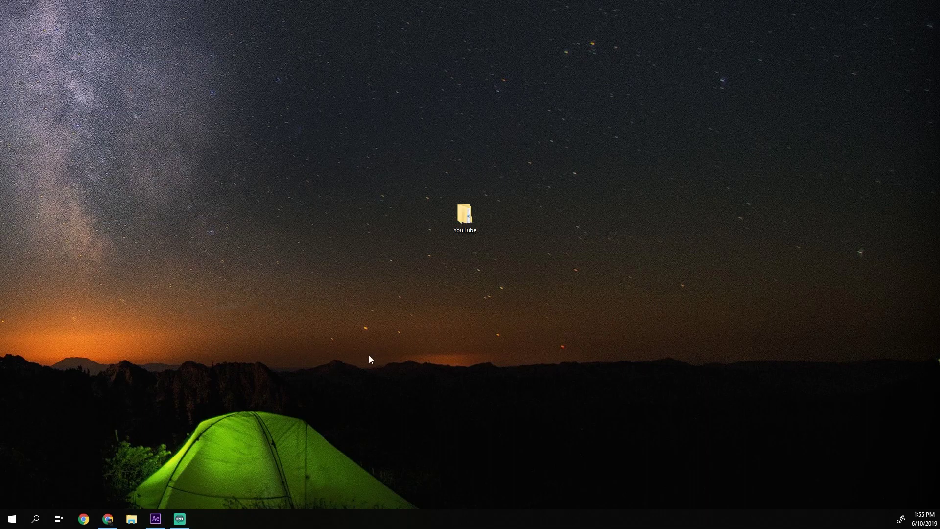
Step: Look over the bokeh image results in the browser, then hide the browser
left_click(108, 518)
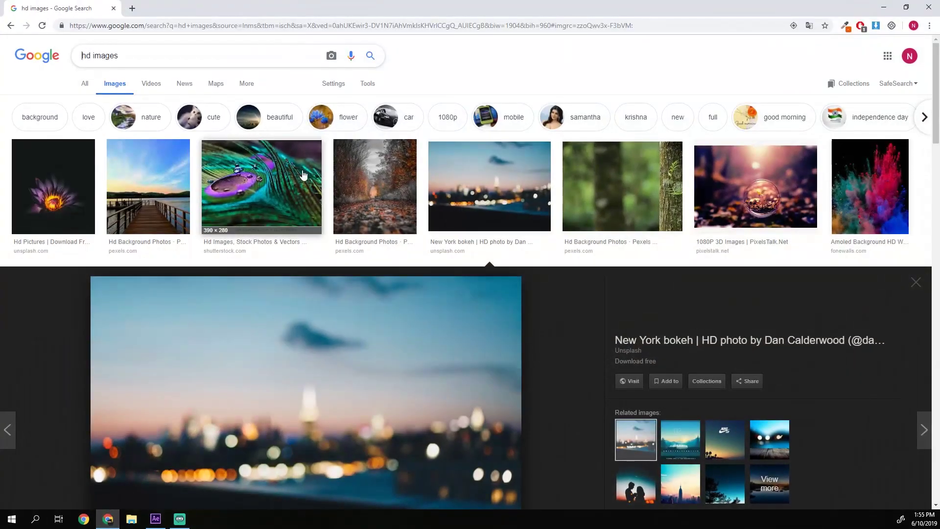
left_click_drag(107, 50, 129, 52)
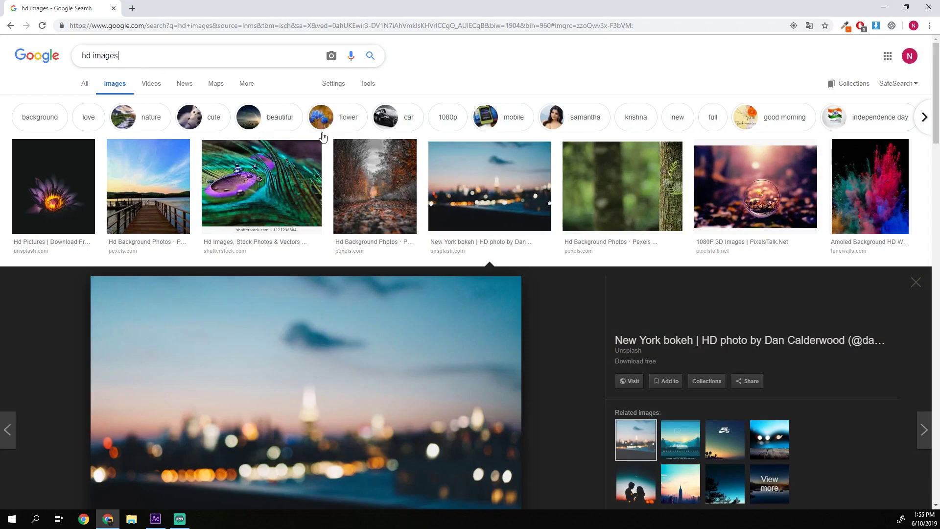
scroll(397, 208, "down", 2)
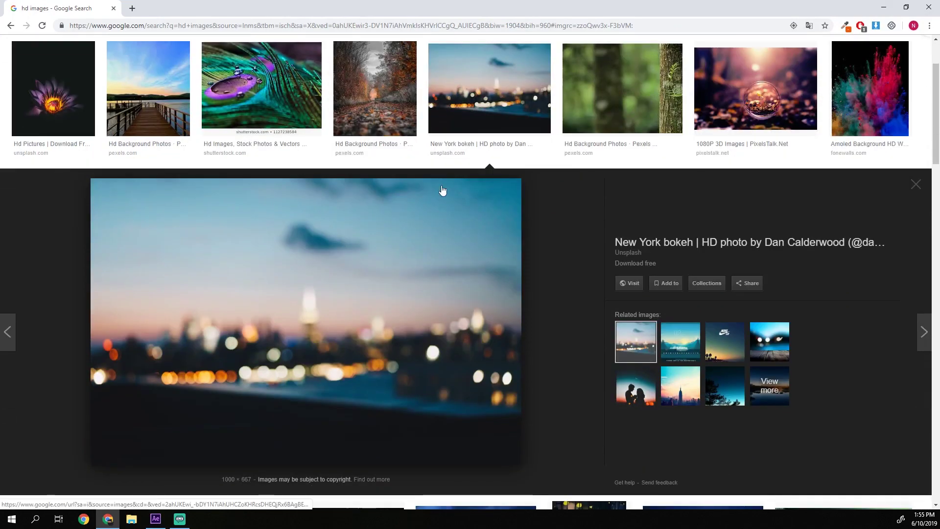
scroll(445, 220, "up", 2)
scroll(375, 323, "down", 5)
scroll(376, 324, "up", 3)
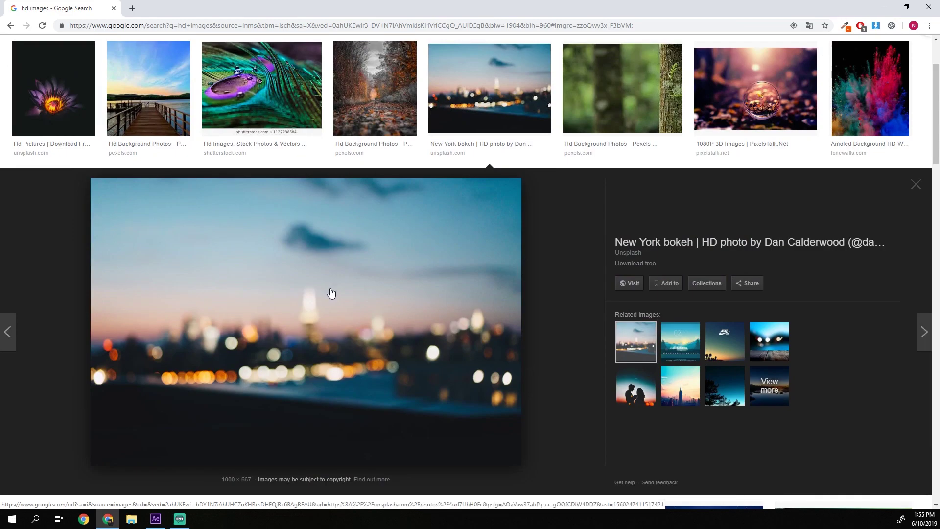
scroll(331, 294, "down", 3)
scroll(336, 277, "up", 2)
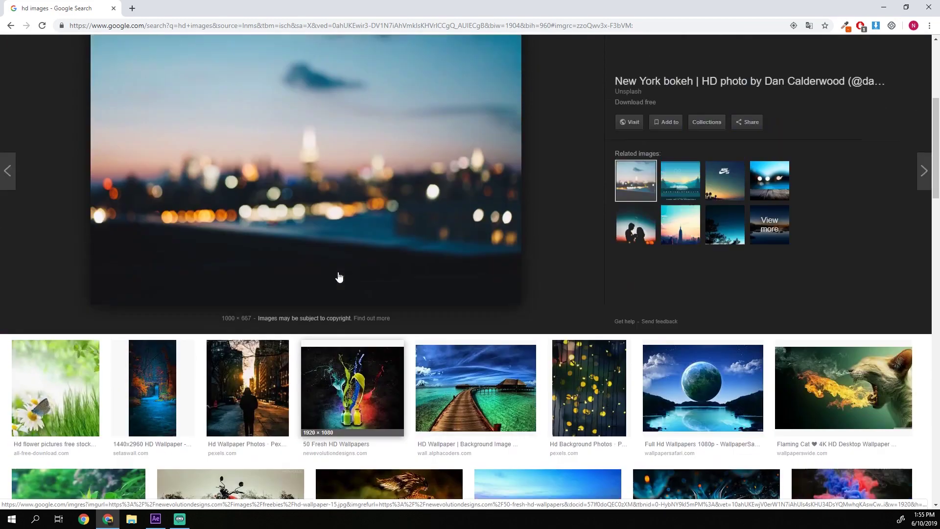
scroll(541, 153, "up", 5)
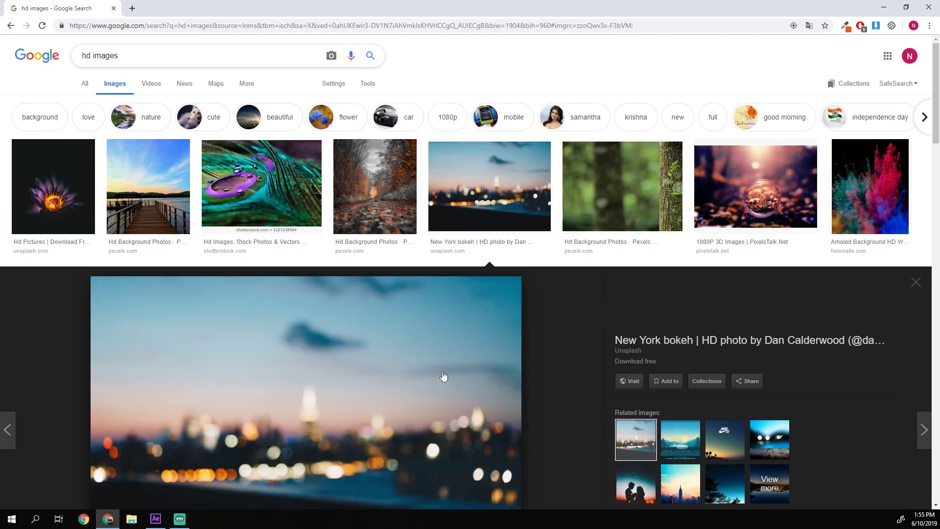
scroll(364, 369, "down", 3)
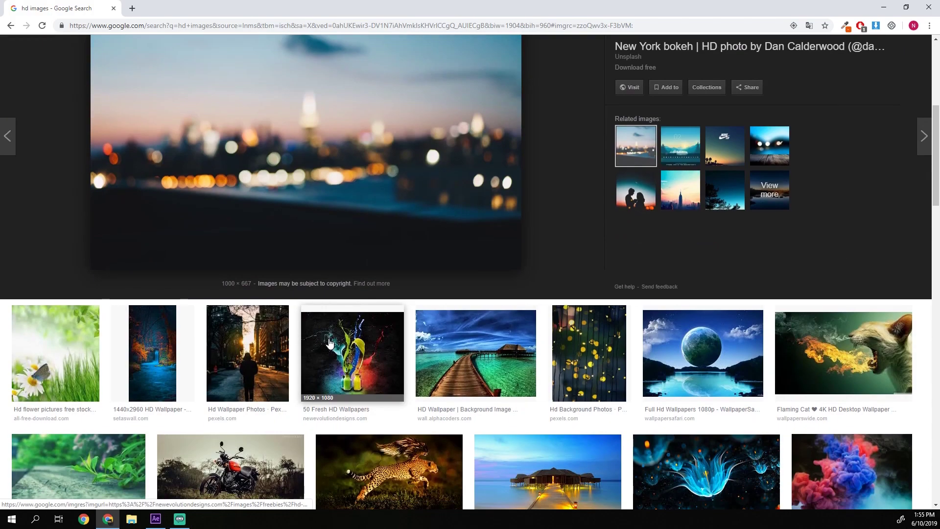
scroll(258, 232, "up", 3)
scroll(160, 208, "down", 3)
scroll(268, 240, "up", 4)
scroll(272, 294, "down", 5)
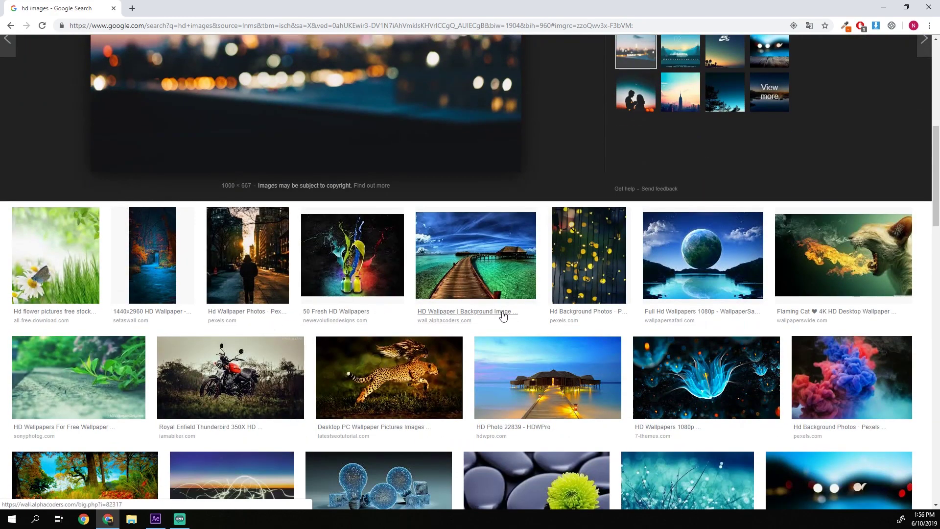
scroll(534, 343, "down", 3)
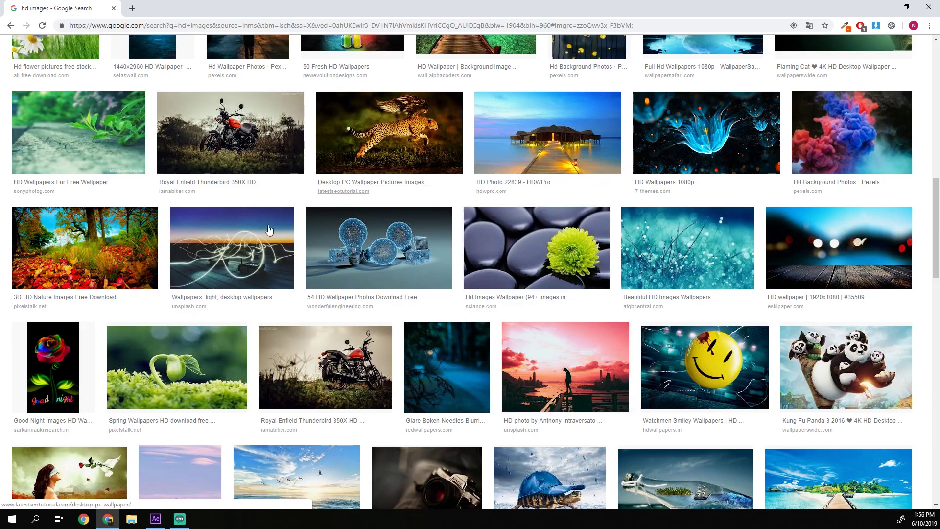
scroll(457, 169, "up", 5)
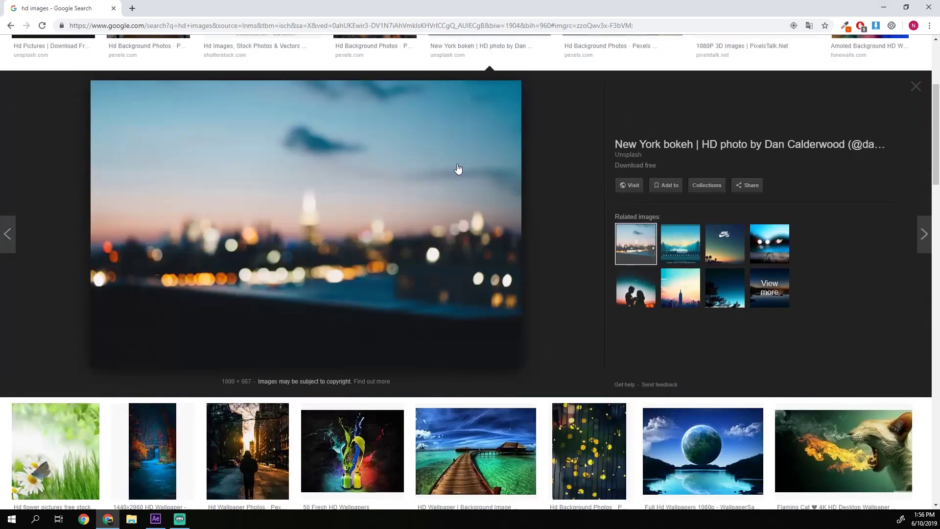
scroll(369, 300, "up", 3)
scroll(341, 343, "down", 3)
scroll(340, 343, "up", 4)
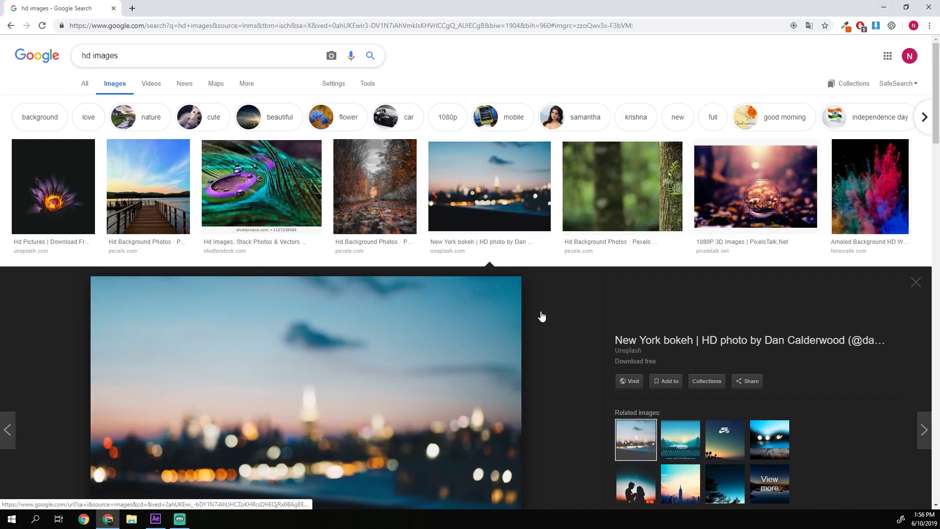
left_click(881, 10)
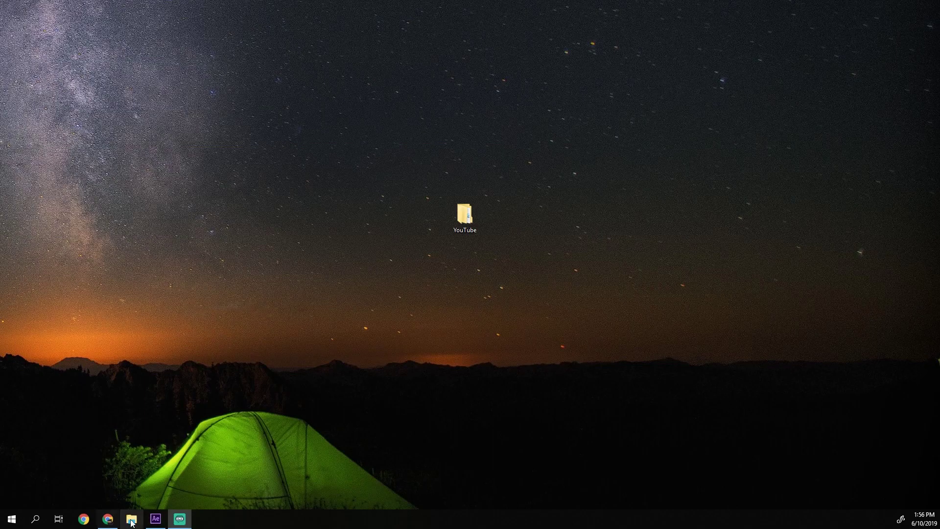
Step: Create a 1920×1080 composition named 'Image' with a 0:00:14:00 duration
left_click(155, 519)
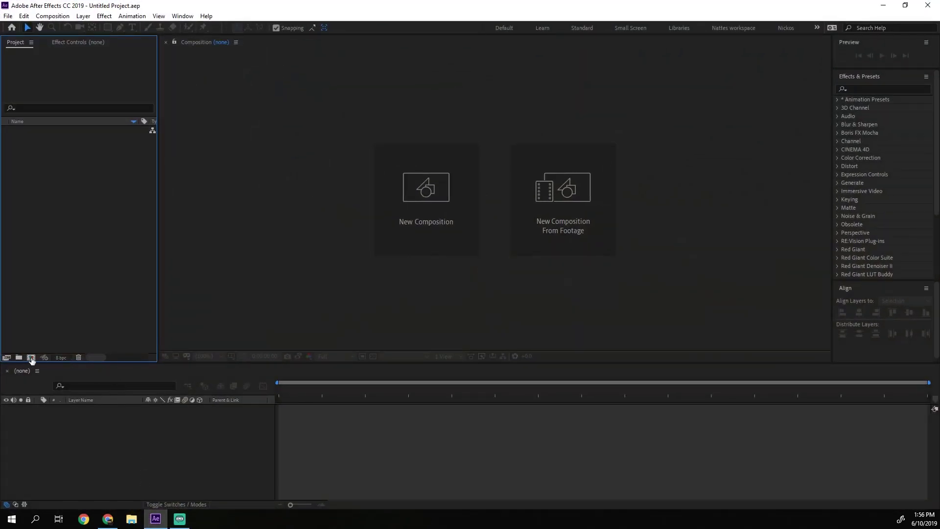
left_click(31, 357)
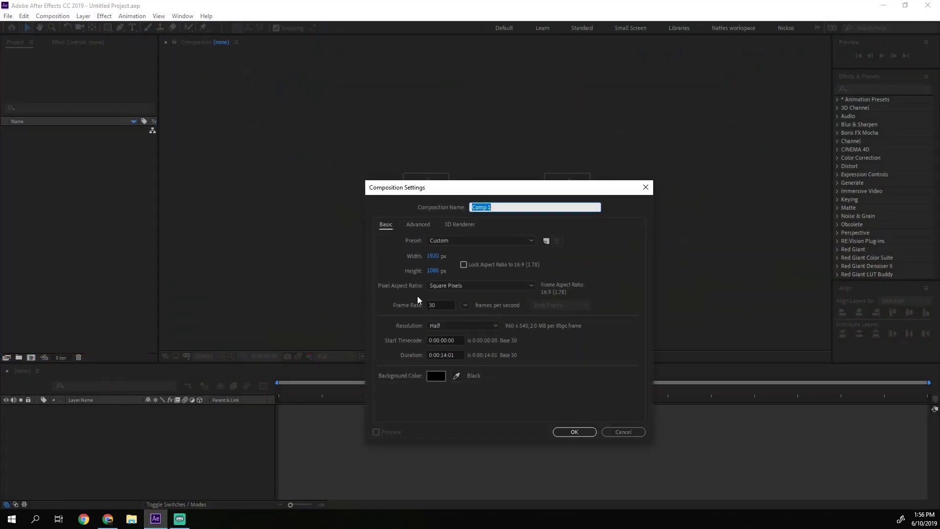
key("BackSpace")
type("agew")
left_click(449, 354)
type("0")
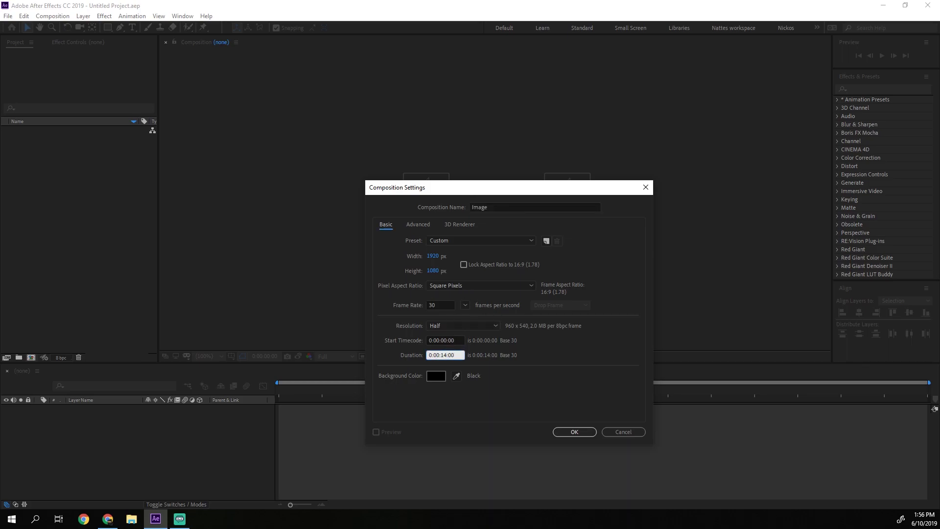
key("Return")
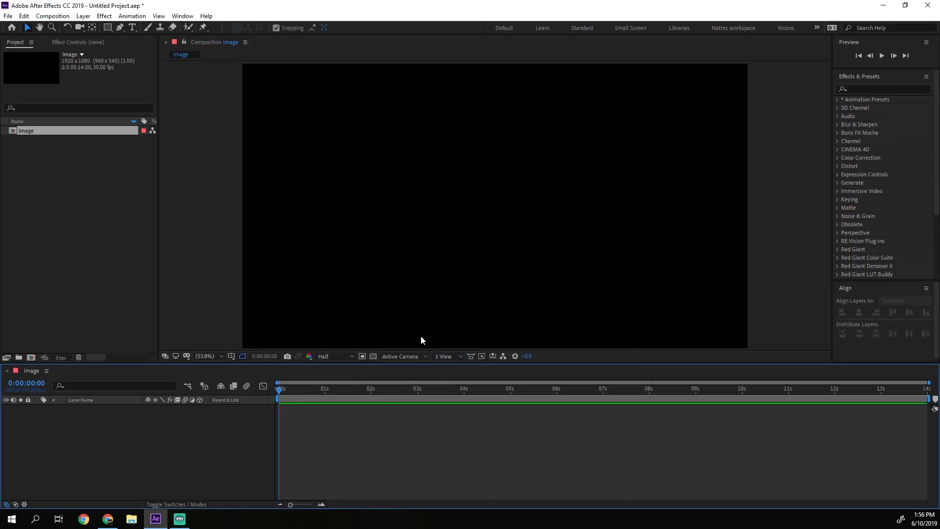
Step: Import HD-Image.jpg and place it as a layer in the Image composition
left_click(104, 168)
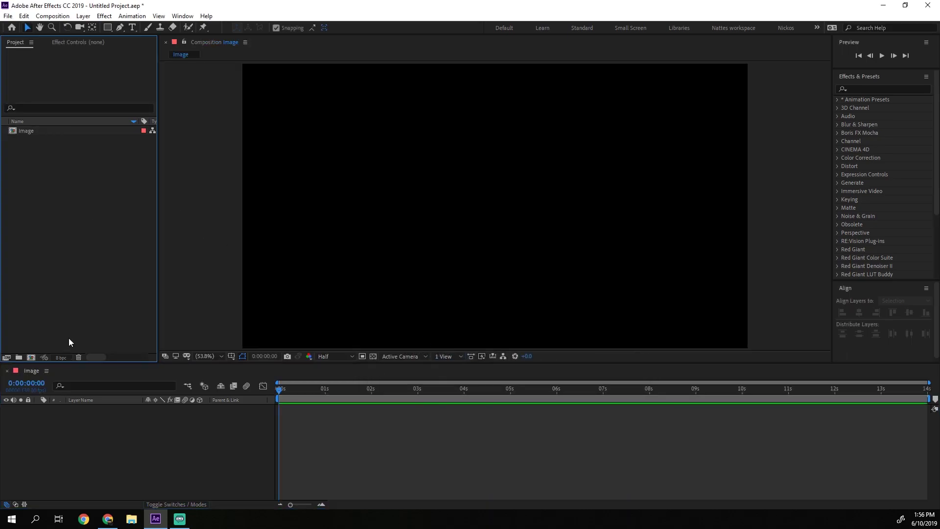
double_click(61, 252)
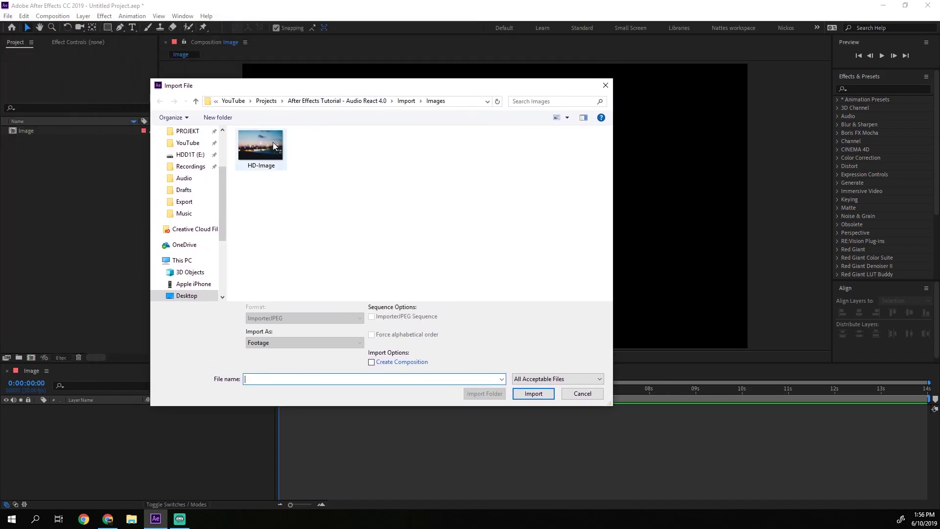
double_click(272, 142)
mouse_move(35, 139)
left_mouse_down()
mouse_move(84, 435)
mouse_move(100, 438)
left_mouse_up()
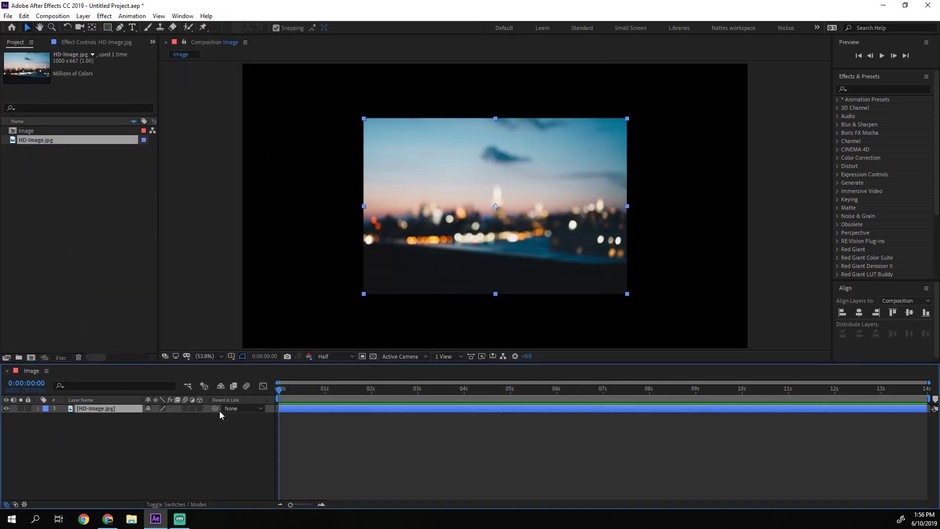
Step: Scale the HD-Image.jpg layer to 194% so it fills the frame
key("s")
left_click_drag(158, 423, 217, 420)
left_click(139, 443)
left_click(78, 410)
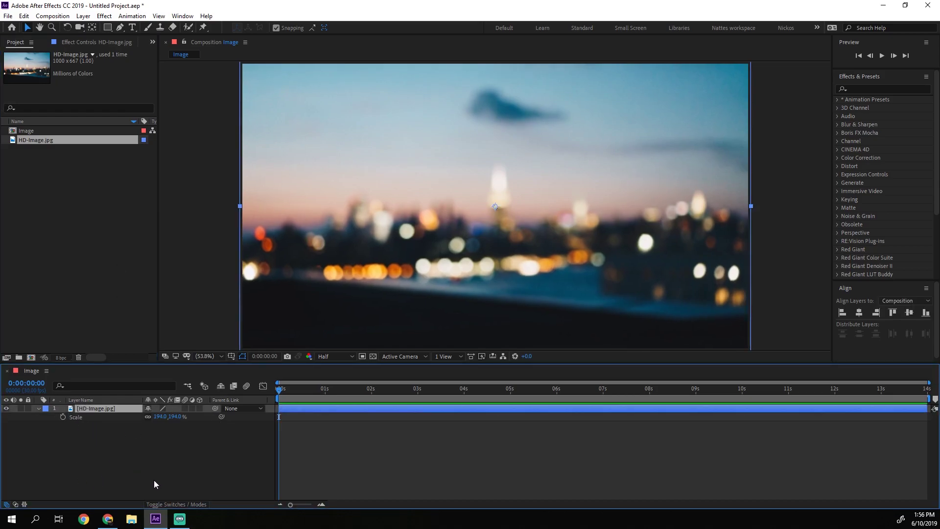
left_click(152, 478)
left_click(103, 407)
left_click(81, 460)
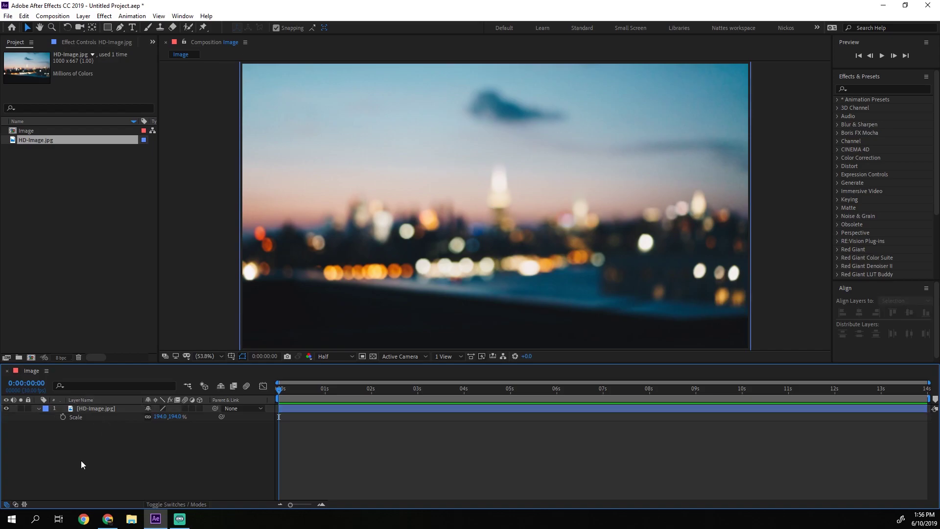
Step: Pre-compose the HD-Image.jpg layer as 'Image Pre-Comp', moving all attributes into it
right_click(81, 412)
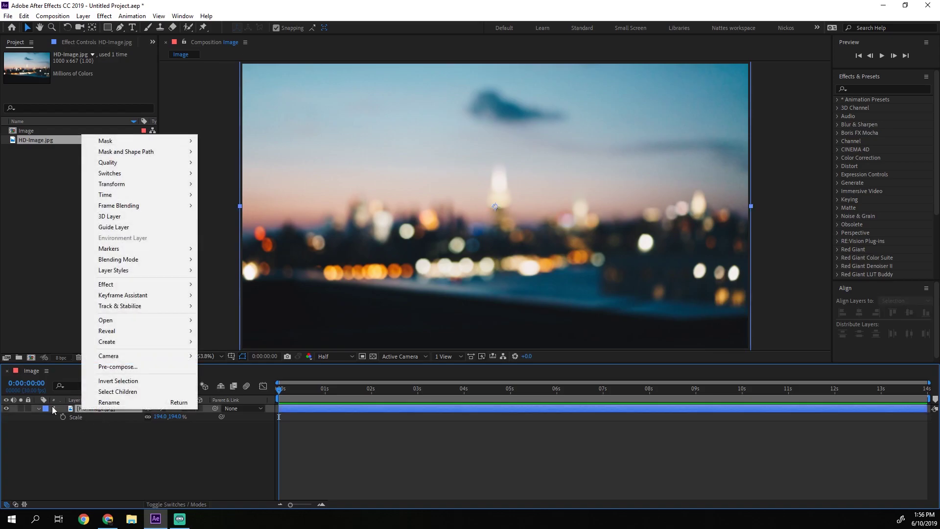
left_click(119, 367)
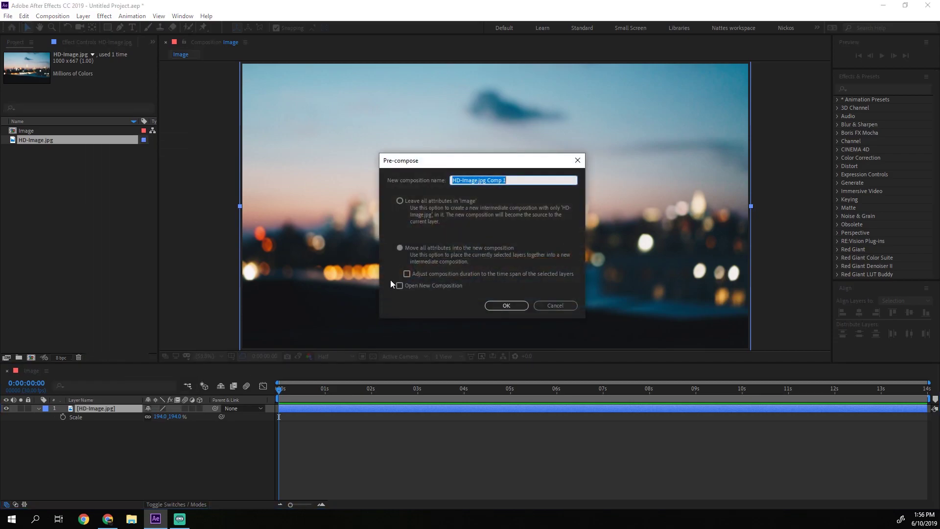
type("Im")
key("Return")
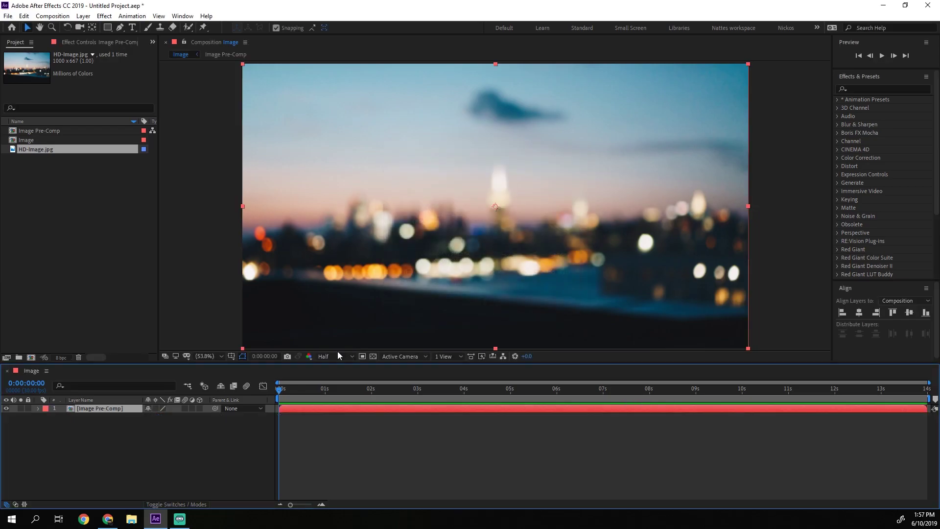
Step: Apply Turbulent Displace to the city image and scrub its Amount upward
left_click(866, 88)
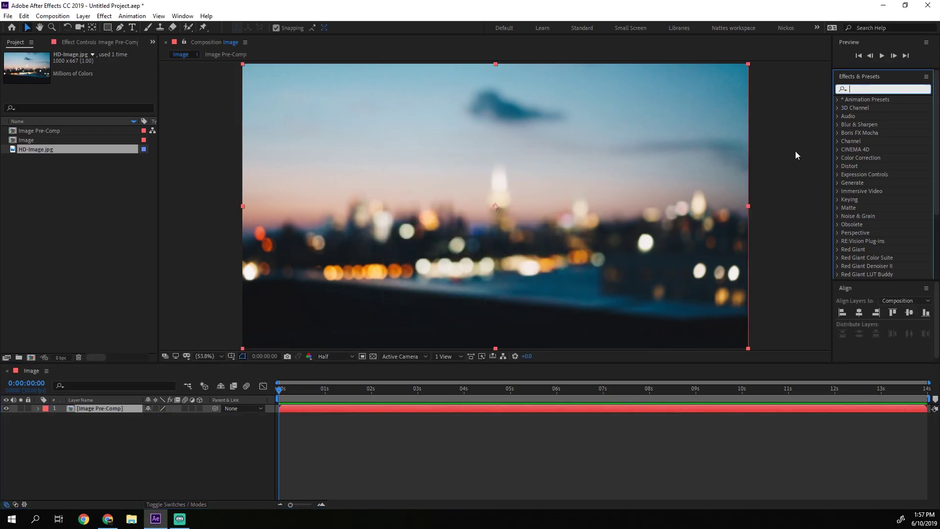
type("turbulent")
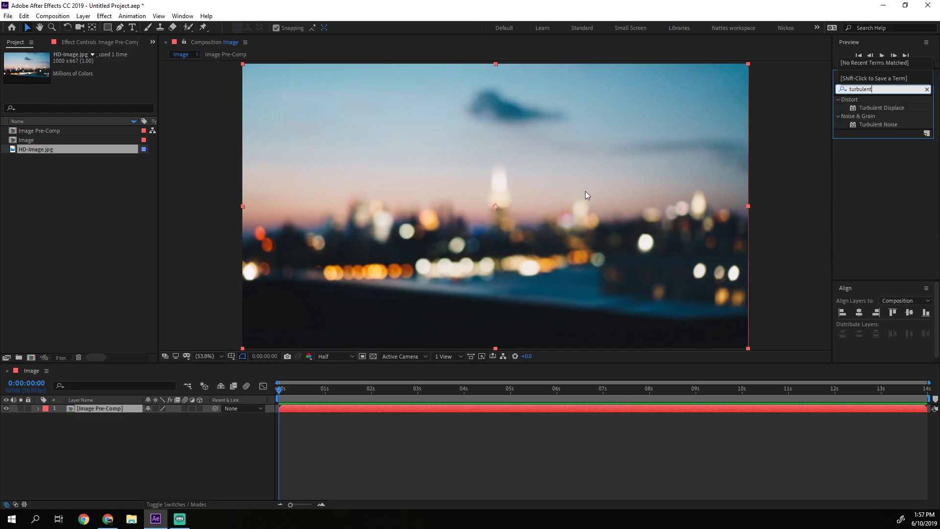
left_click(322, 457)
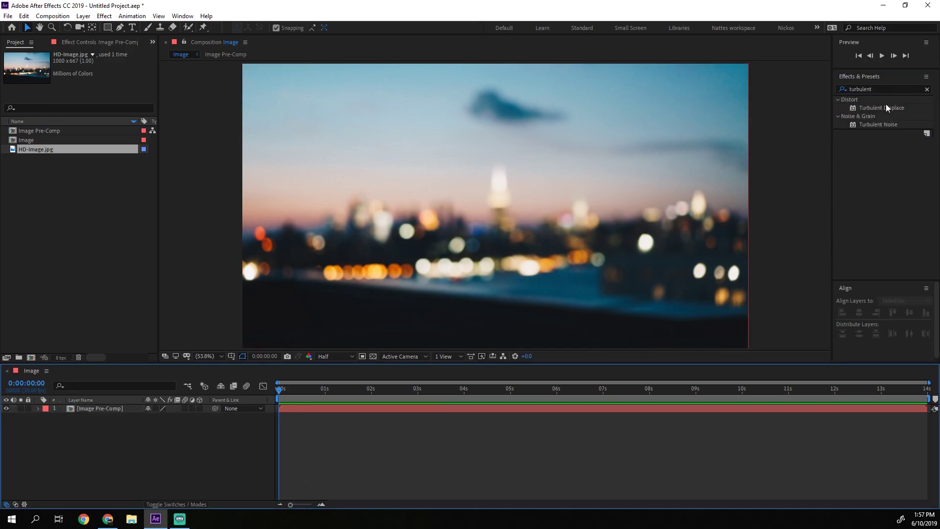
left_click_drag(881, 108, 494, 177)
left_click_drag(93, 79, 217, 92)
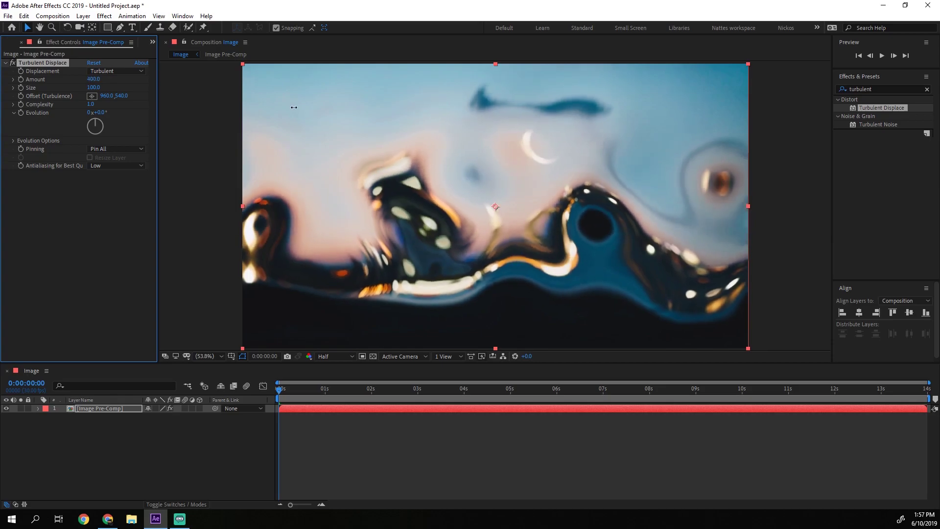
left_click_drag(218, 92, 304, 113)
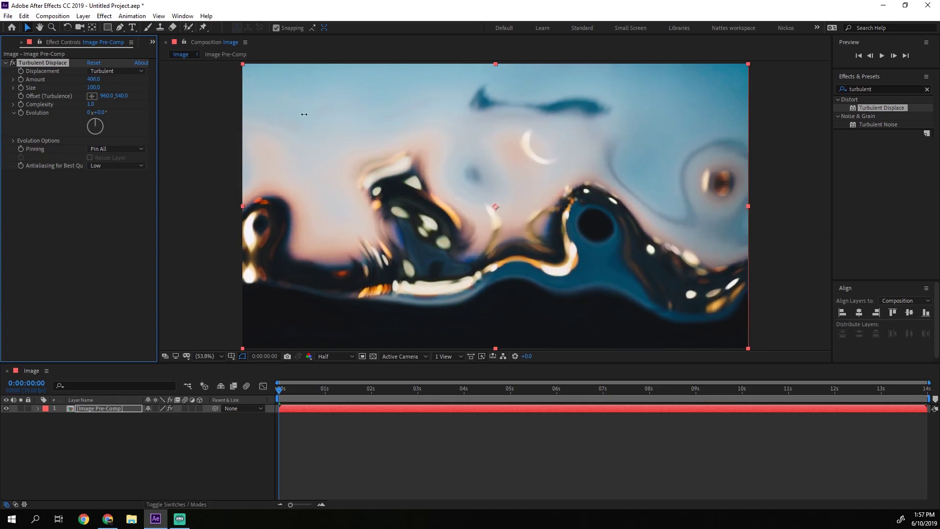
mouse_move(303, 114)
left_mouse_down()
mouse_move(303, 181)
mouse_move(567, 192)
left_mouse_up()
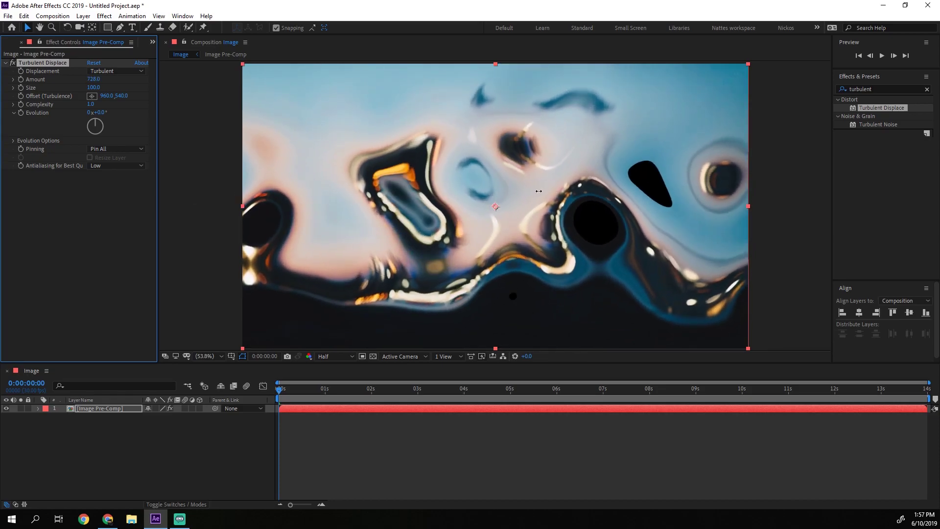
Step: Set Turbulent Displace to Amount 100, Size 60 and Complexity 1.3
left_click(96, 80)
type("100")
key("Return")
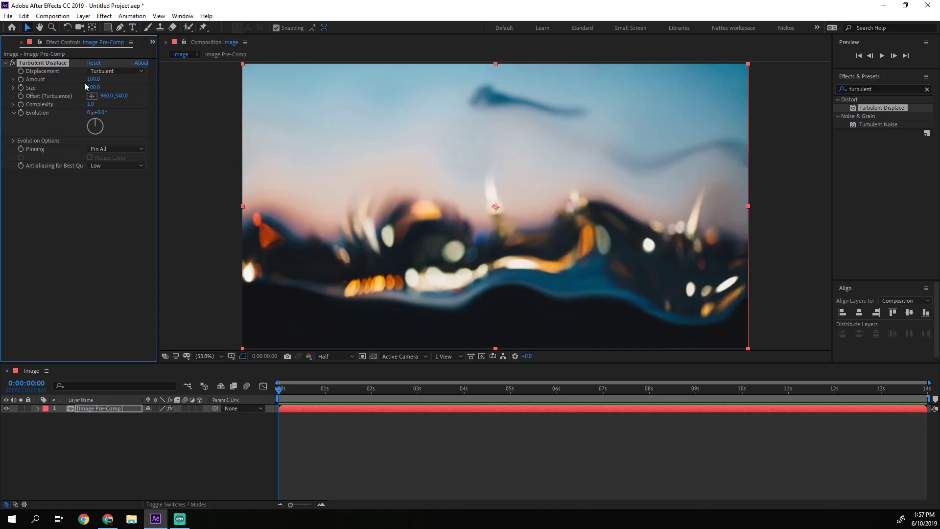
left_click(94, 87)
type("60")
key("Return")
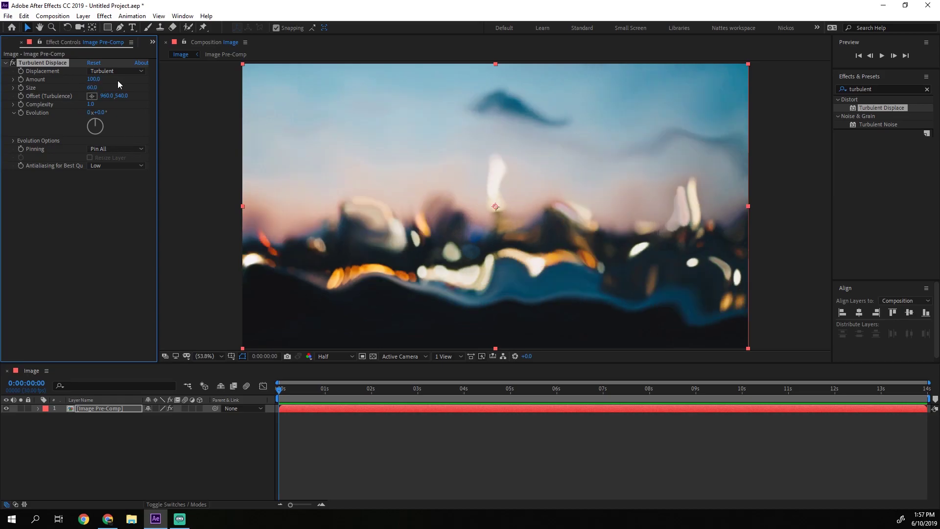
left_click(91, 104)
type("1.3")
key("Return")
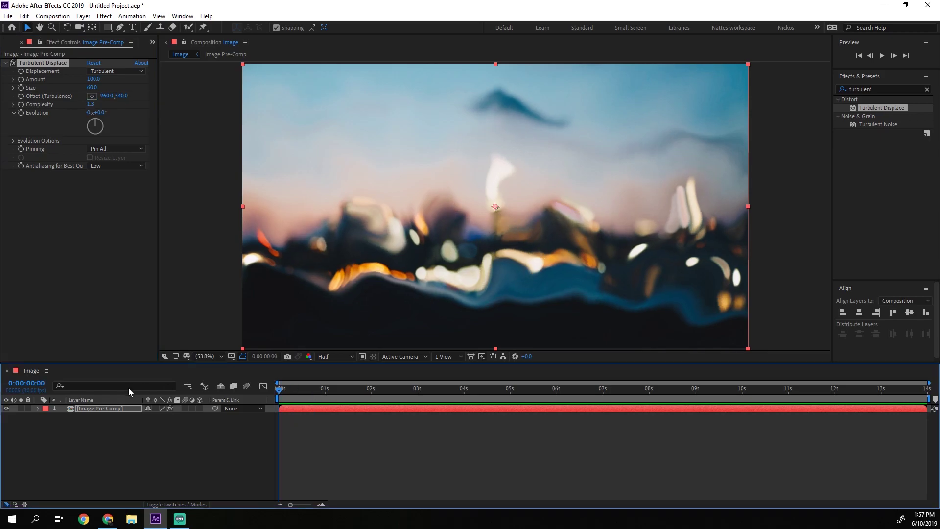
Step: Keyframe Evolution so it reaches 15 revolutions at the end of the clip
left_click(23, 114)
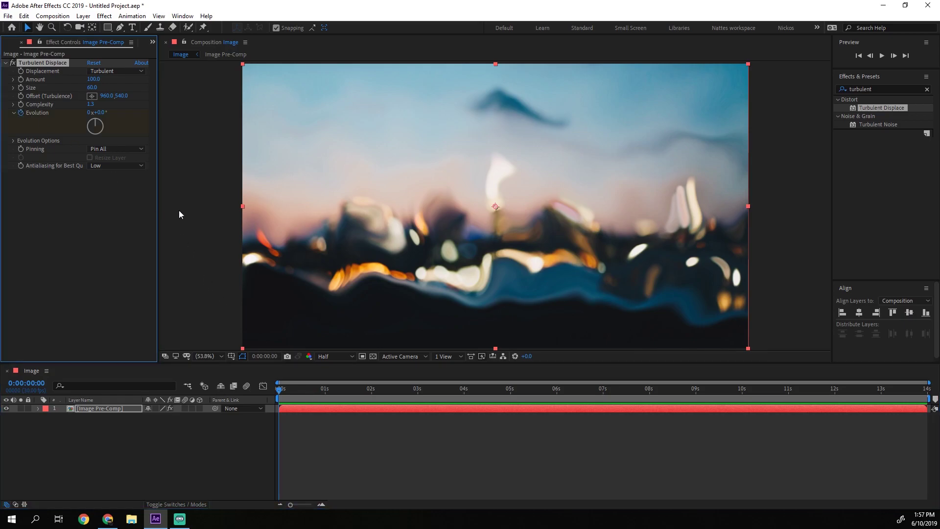
left_click_drag(340, 388, 933, 408)
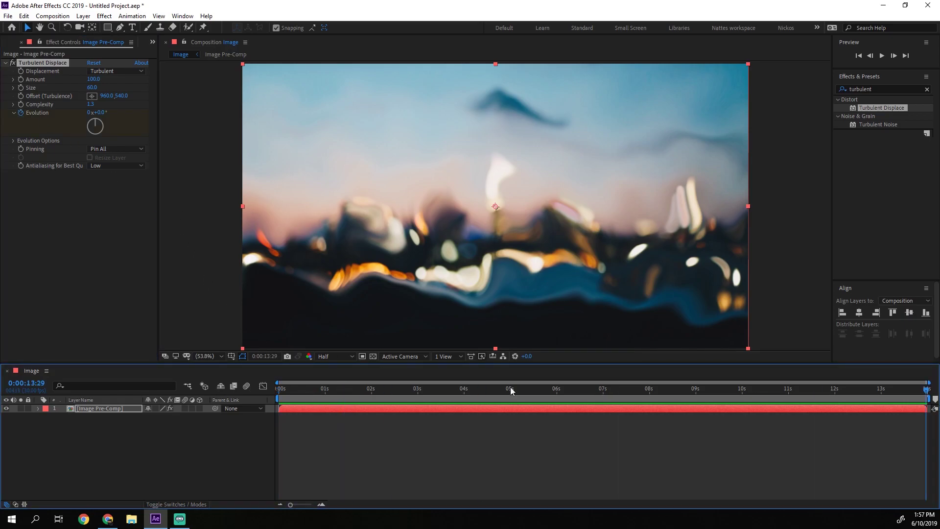
left_click(90, 113)
type("15")
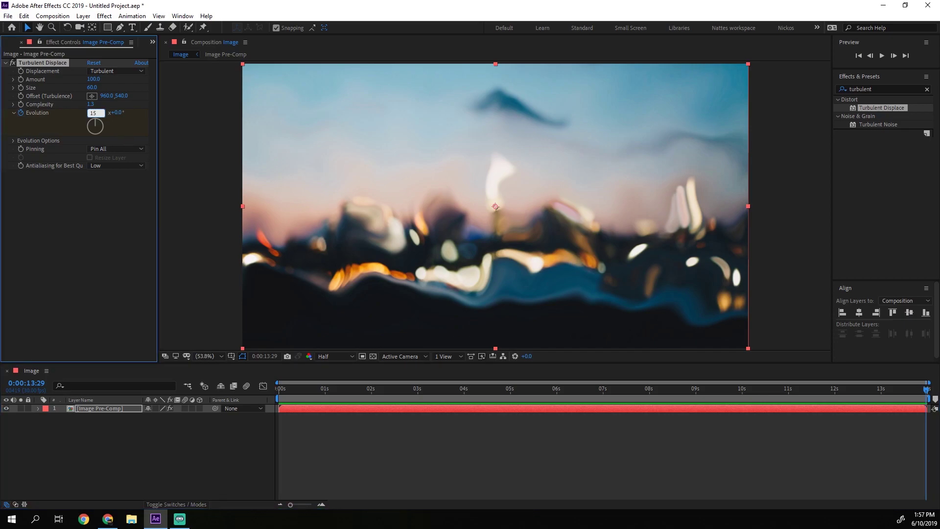
key("Return")
Step: Return to the clip start and preview the flowing turbulence animation
left_click_drag(312, 387, 227, 378)
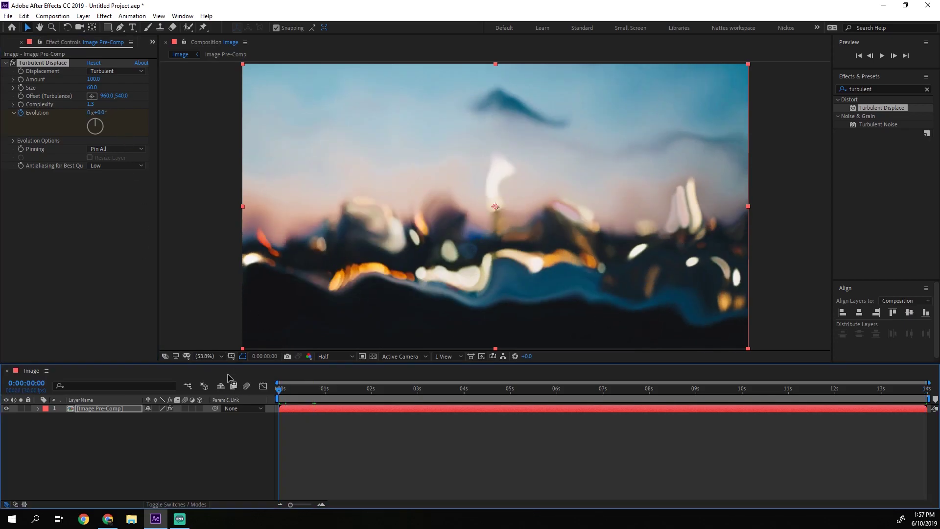
key("space")
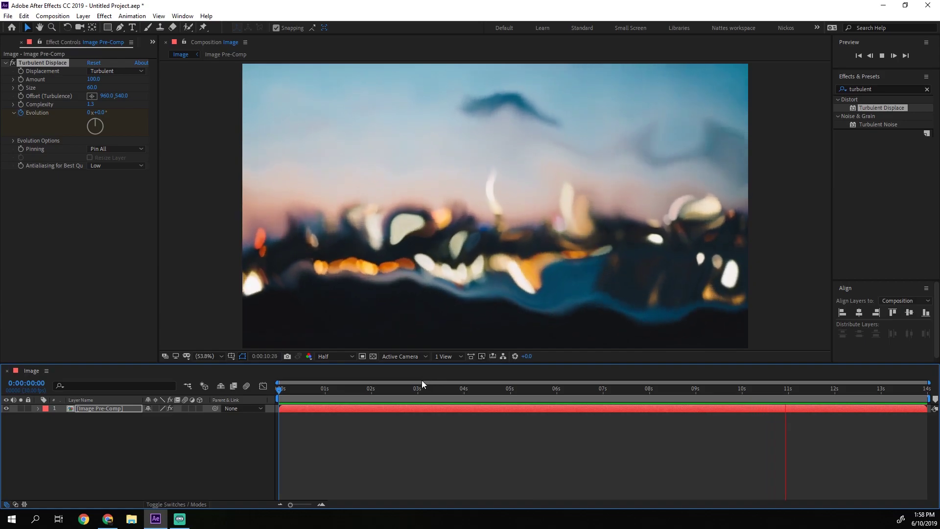
key("space")
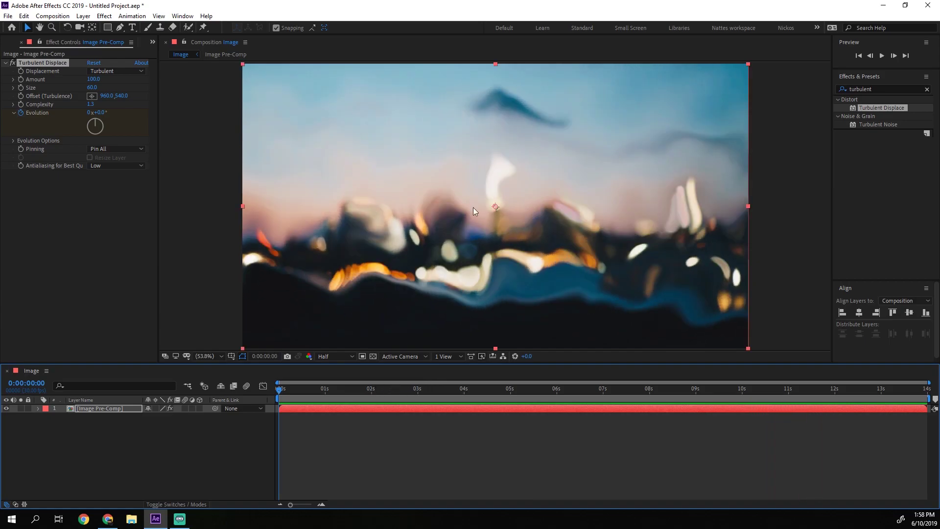
Step: Add Unsharp Mask beneath Turbulent Displace with Amount 500
key("ctrl+7")
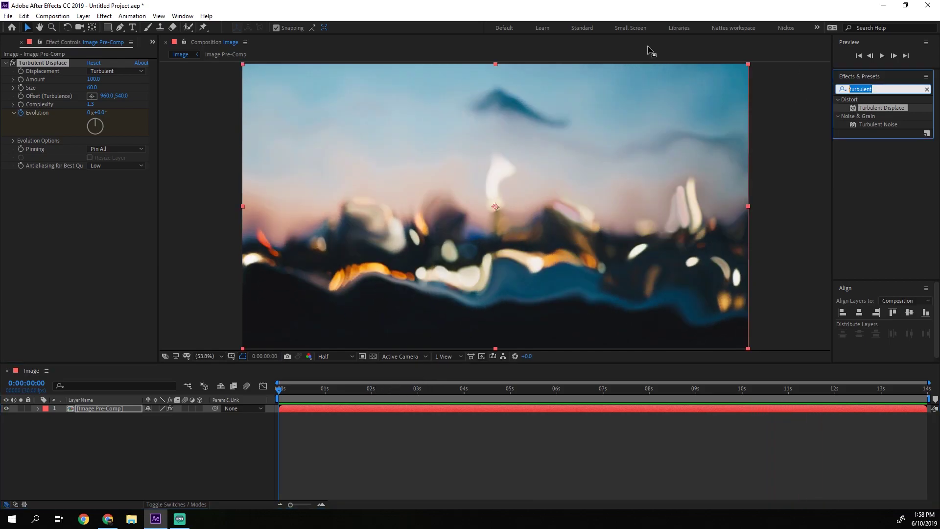
type("unshar")
left_click_drag(863, 108, 50, 221)
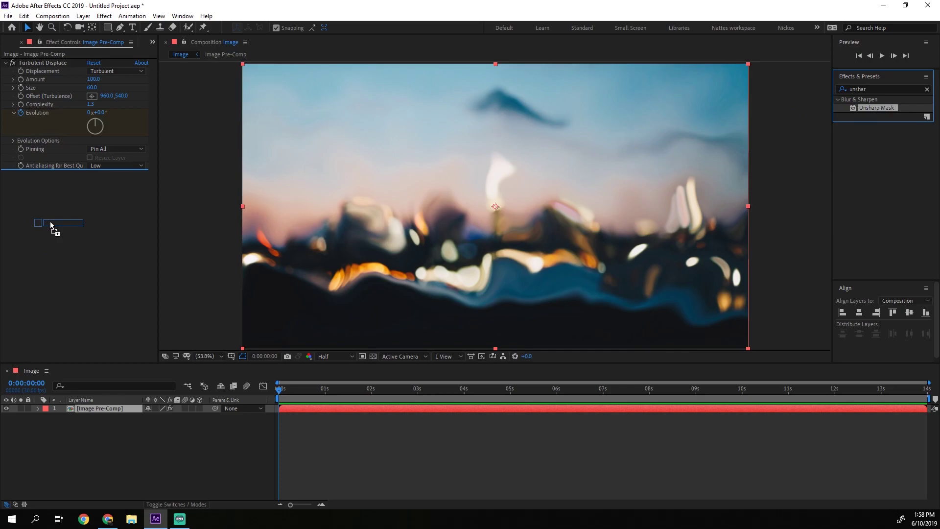
left_click_drag(50, 221, 50, 221)
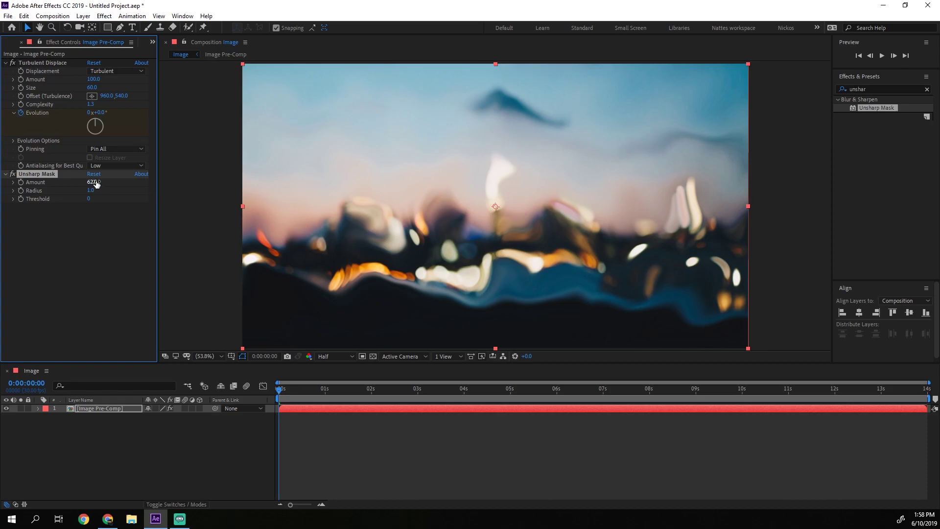
left_click(97, 182)
type("500")
key("Return")
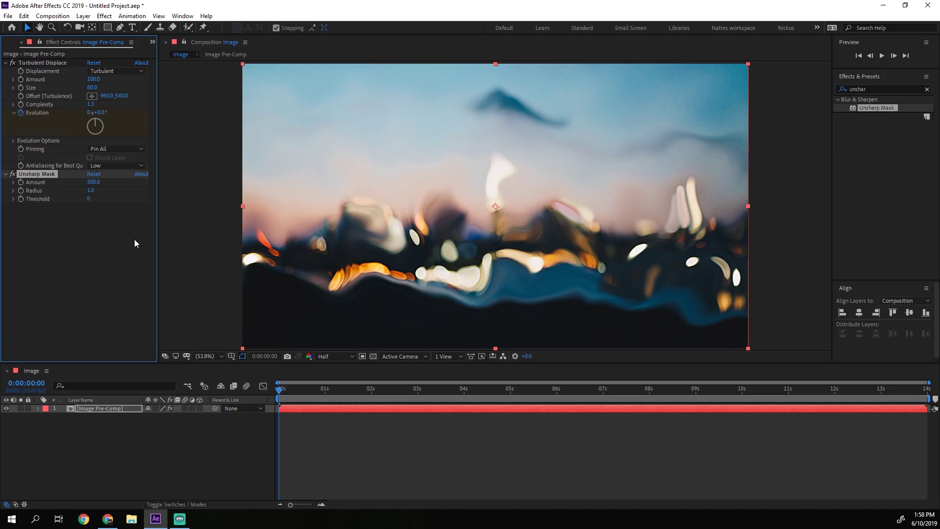
Step: Apply a Glow effect to the image layer with Threshold 100%
left_click(867, 89)
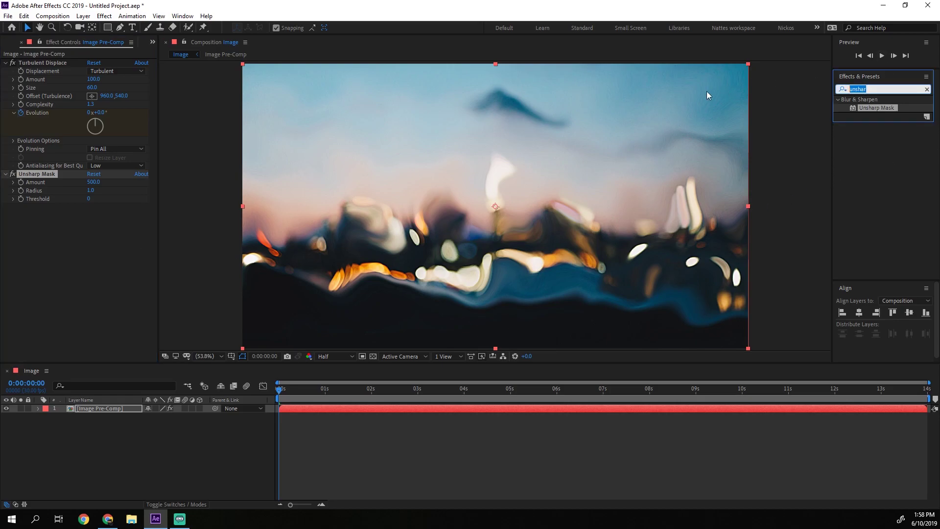
type("glow")
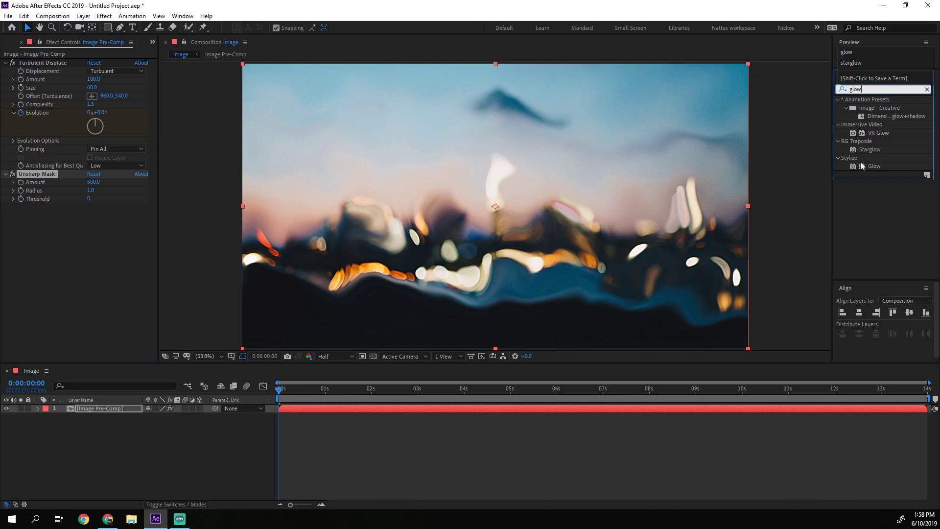
left_click_drag(874, 166, 93, 285)
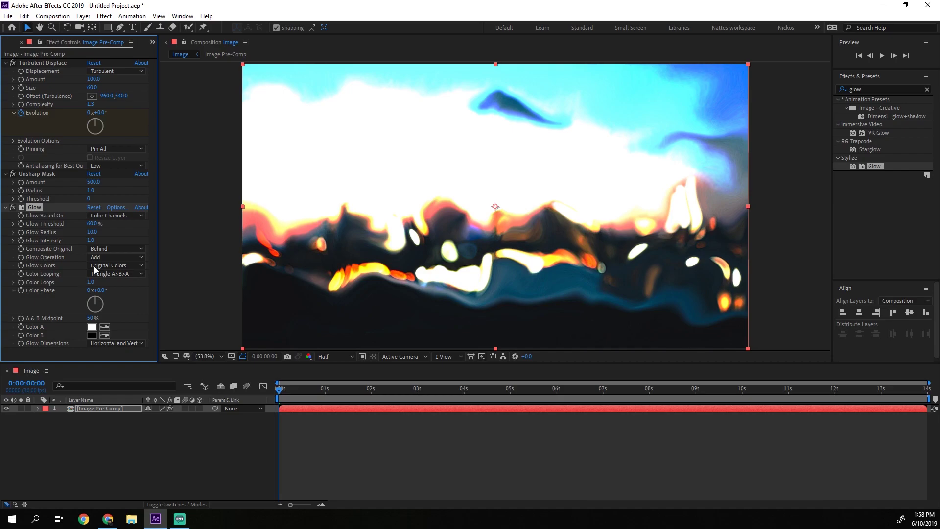
left_click(93, 223)
type("1")
key("Return")
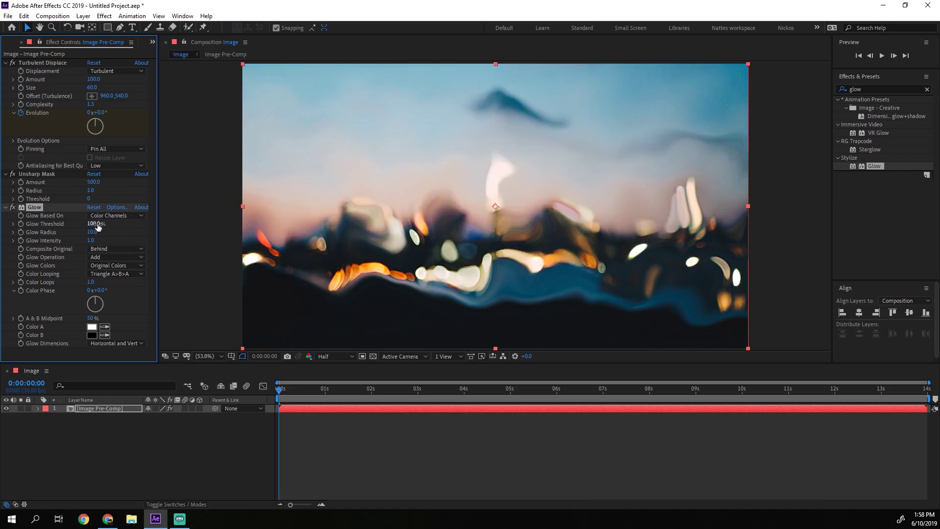
left_click(93, 223)
type("11")
key("Return")
left_click_drag(94, 224, 267, 238)
Step: Give the Glow Radius 23 and Intensity 4.9, then duplicate it
left_click(93, 232)
type("23")
key("Return")
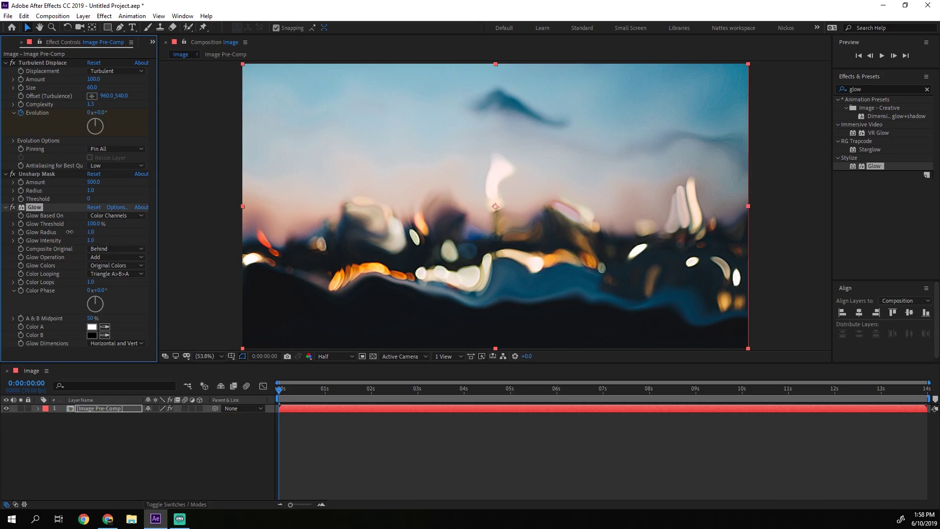
left_click_drag(89, 231, 92, 231)
left_click(92, 232)
type("23")
key("Return")
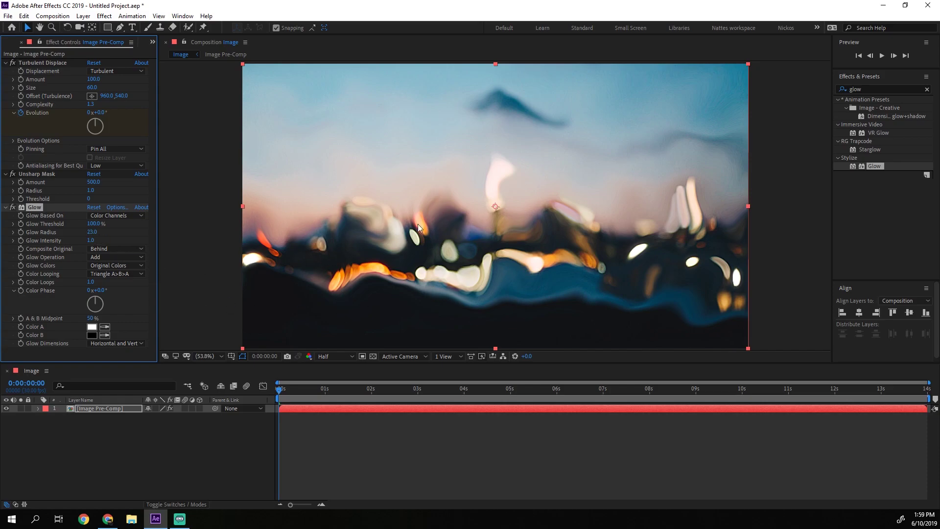
left_click(92, 240)
type("4")
key("Return")
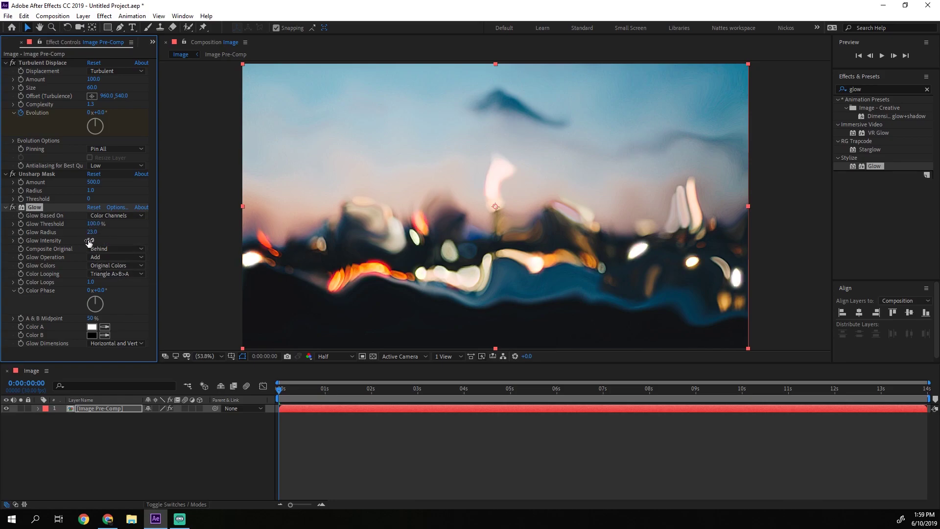
left_click(89, 241)
type("4.9")
key("ctrl+d")
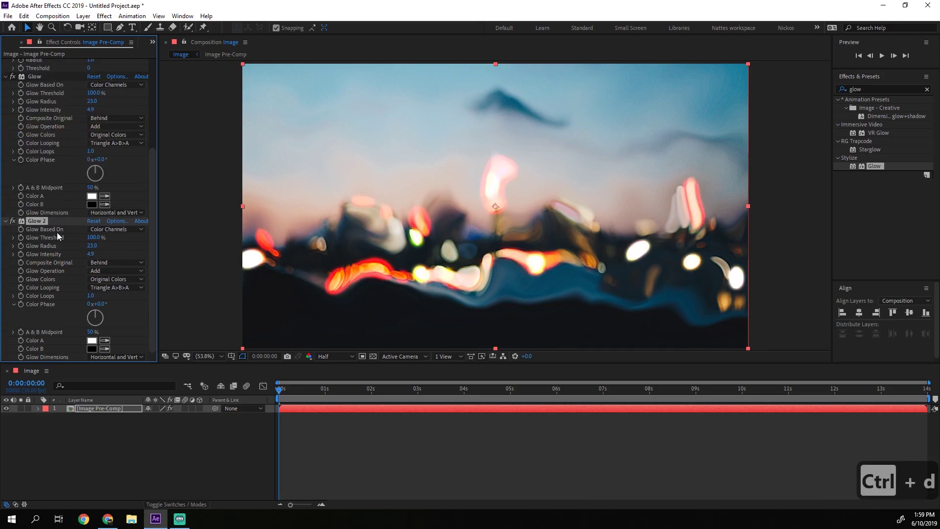
Step: Set Glow 2 to Radius 70 and Intensity 0.4, then scrub to check it
left_click(95, 246)
type("70")
key("Return")
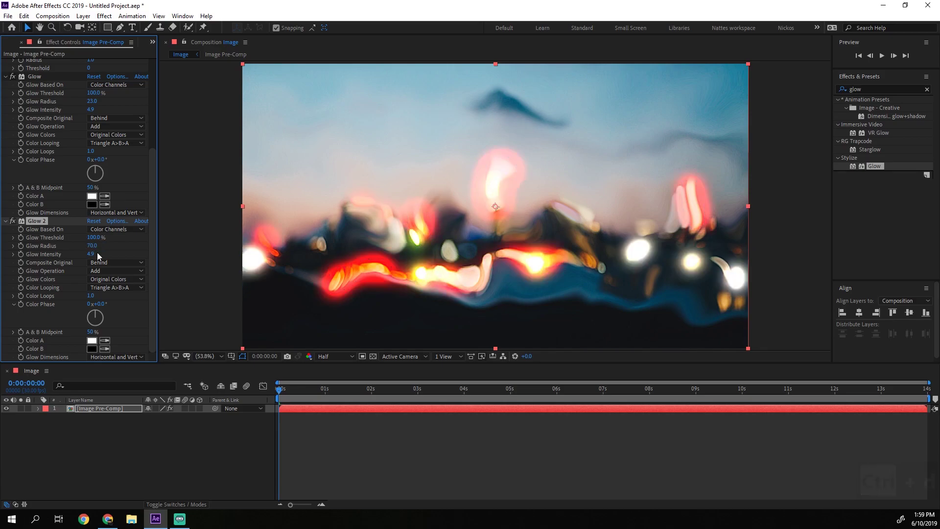
left_click(90, 255)
type("4")
key("Return")
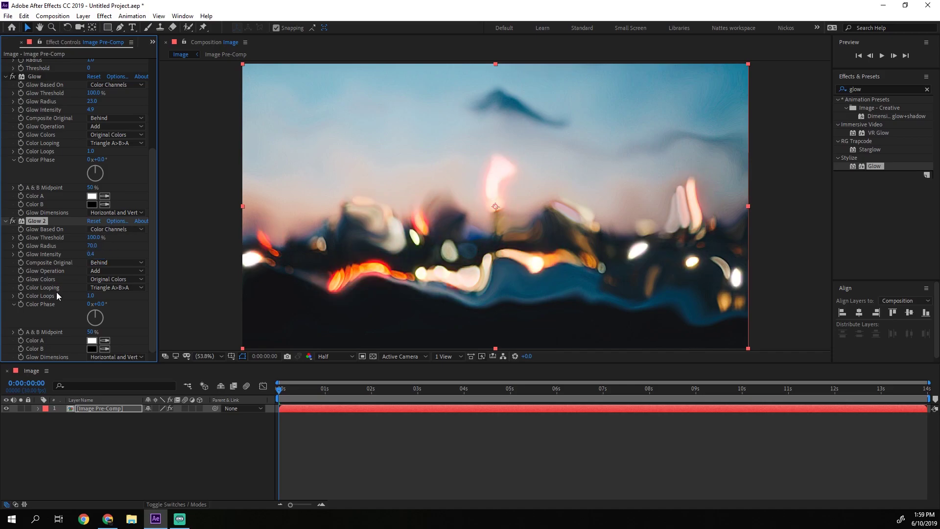
scroll(54, 282, "up", 1)
scroll(54, 283, "up", 3)
mouse_move(359, 391)
left_mouse_down()
mouse_move(322, 394)
mouse_move(402, 395)
left_mouse_up()
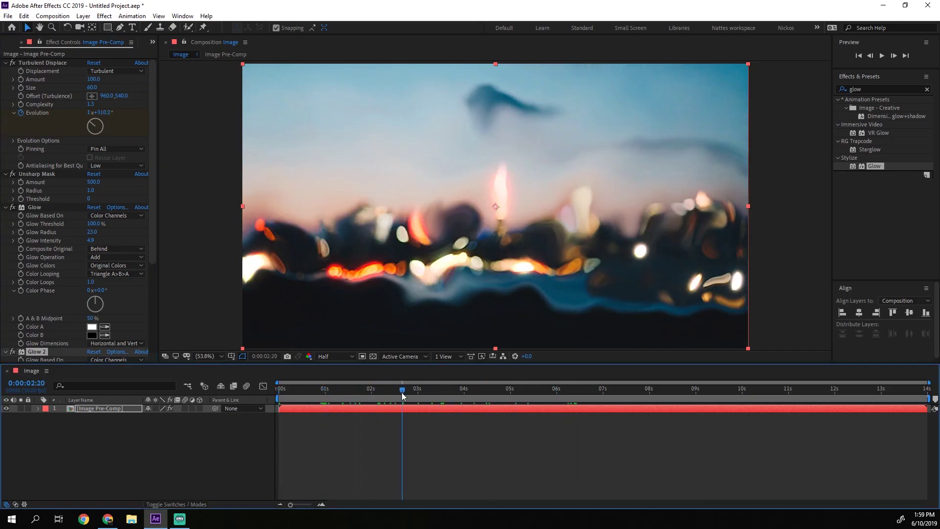
Step: Add Hue/Saturation to Image Pre-Comp with Master Saturation 15
left_click(927, 89)
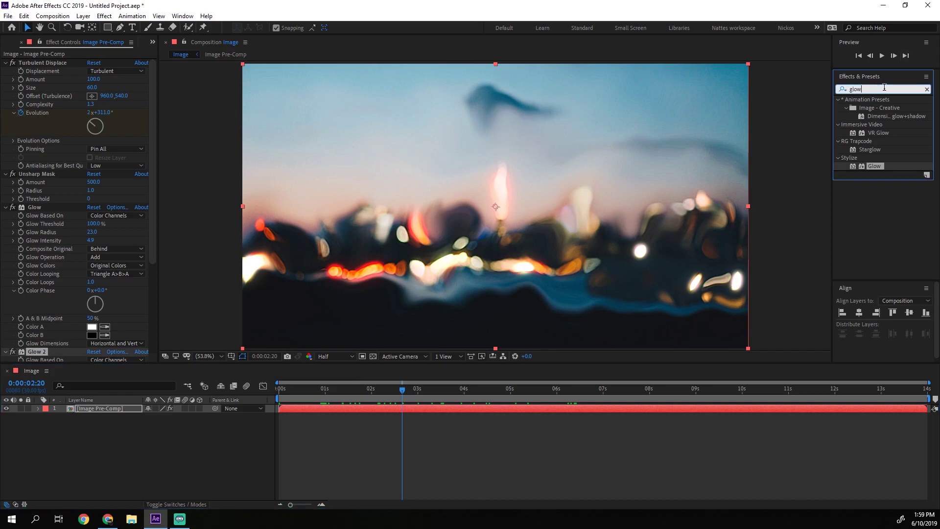
type("hue")
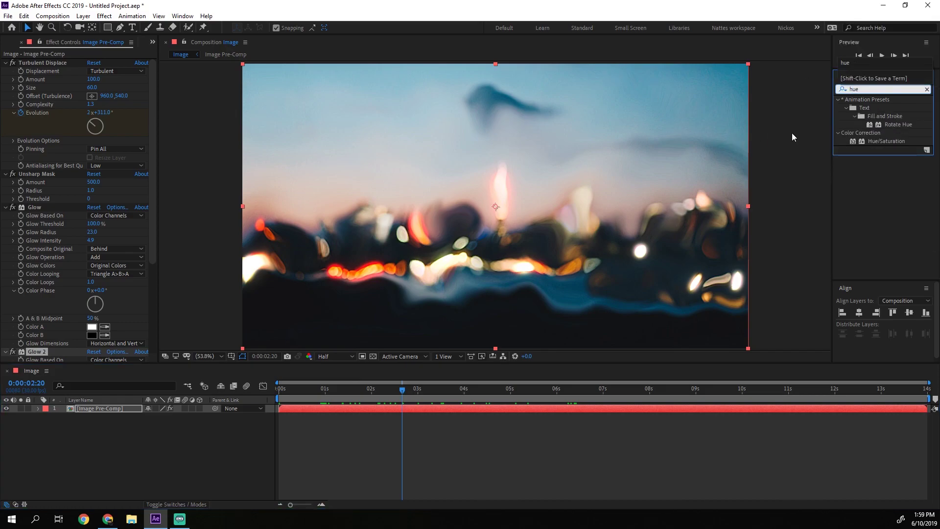
left_click_drag(879, 141, 93, 410)
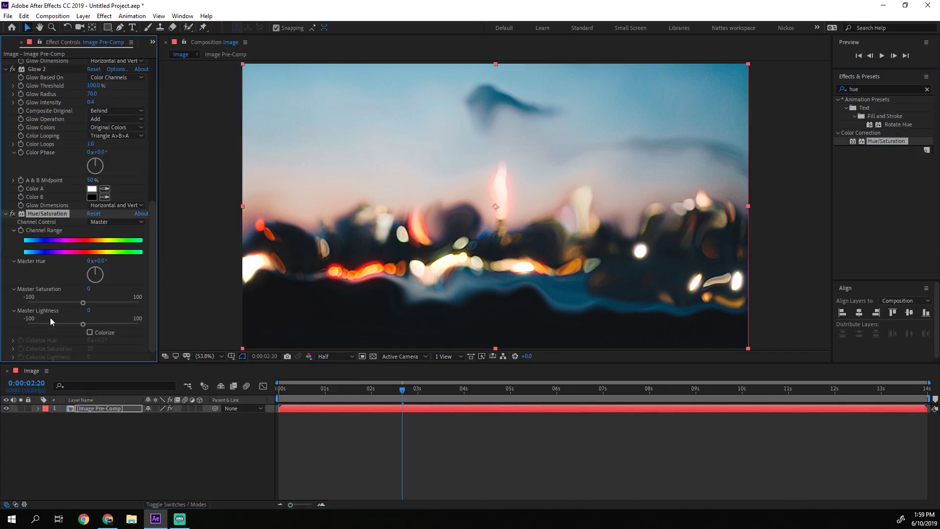
left_click(89, 289)
type("15")
left_click(15, 219)
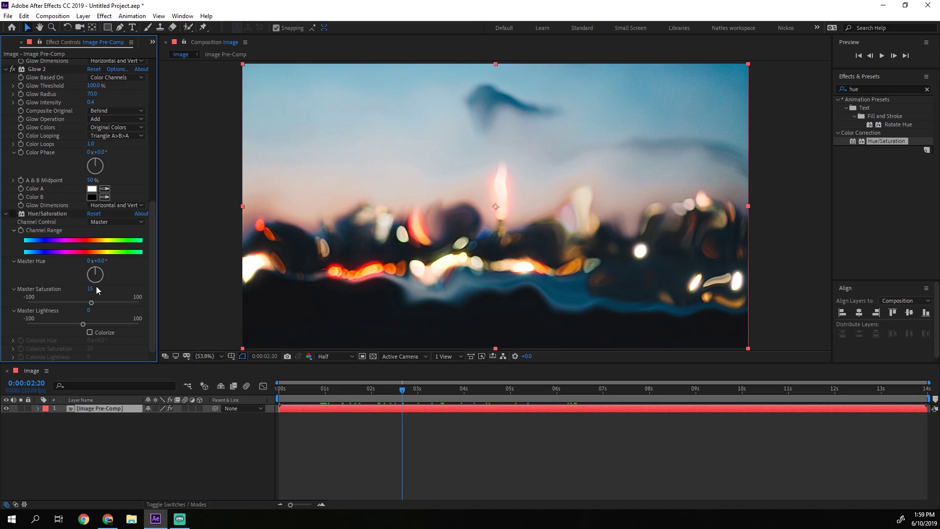
Step: Save the project as 'Audio React 4.0' and scrub the timeline back to 0:00:02:20
key("ctrl+s")
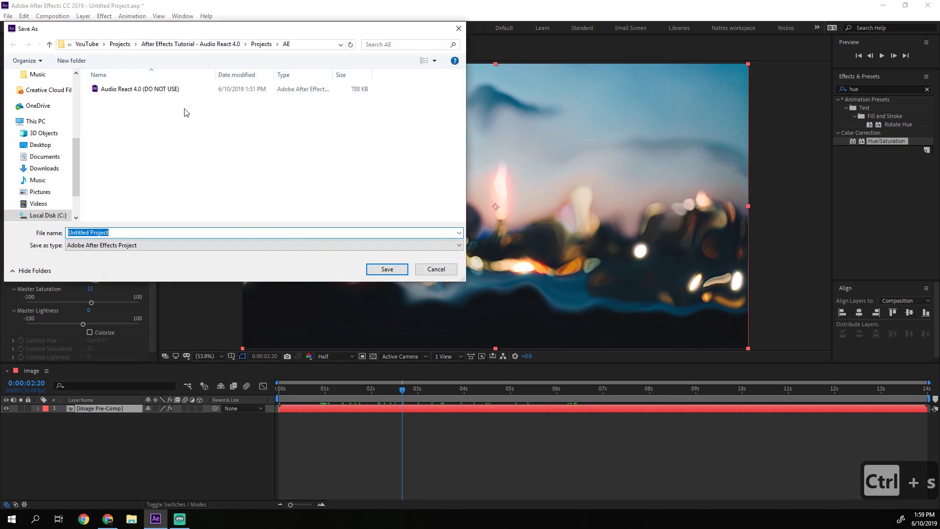
type("Audi")
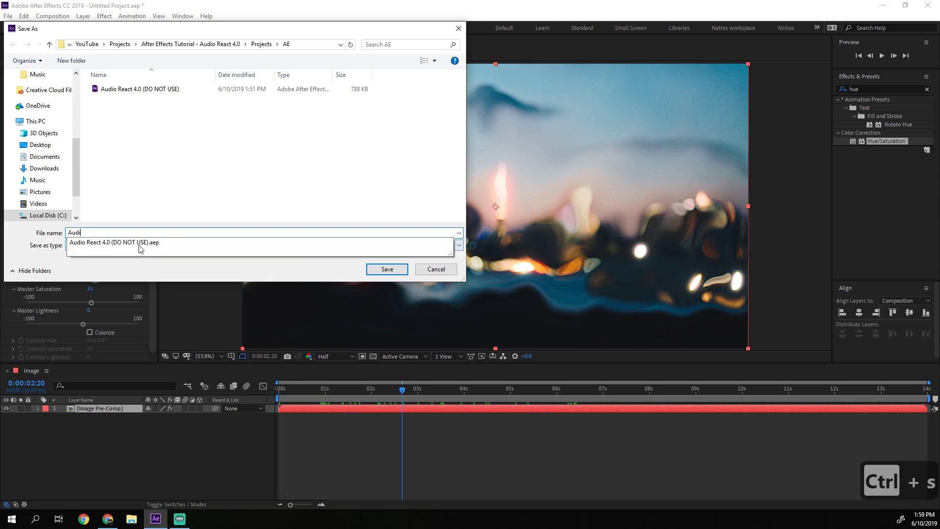
type("o React 4")
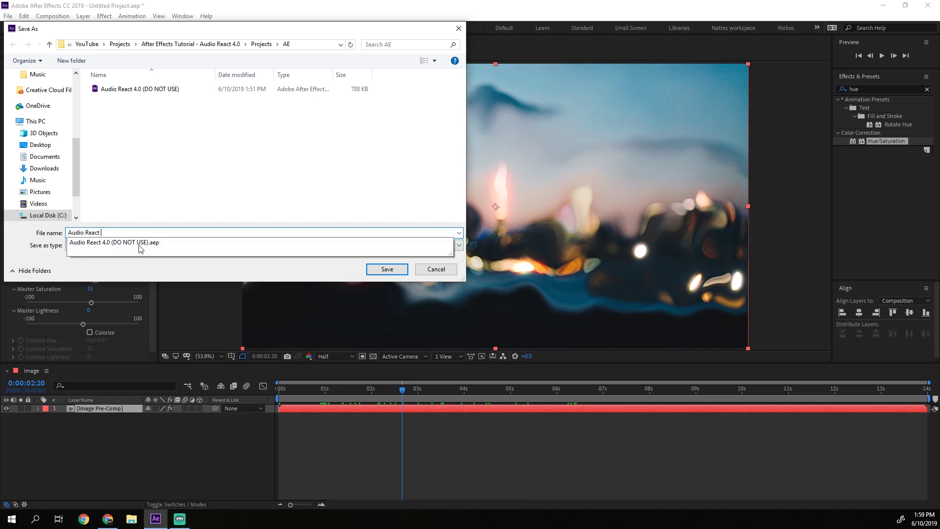
type(".0")
key("Return")
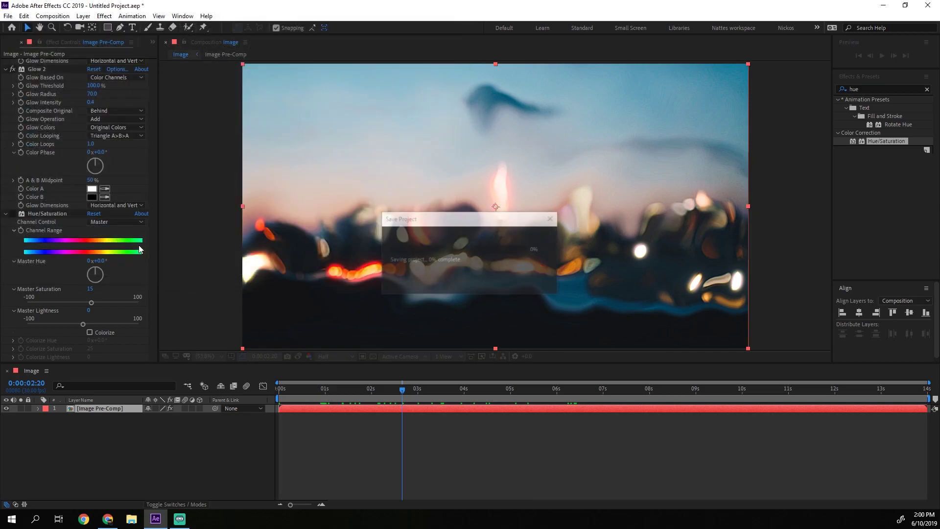
mouse_move(350, 387)
left_mouse_down()
mouse_move(429, 420)
mouse_move(468, 411)
left_mouse_up()
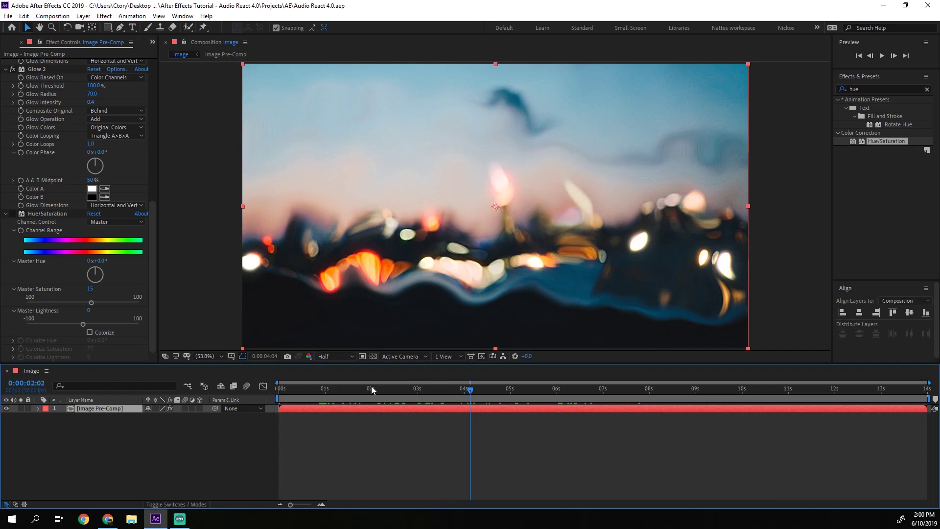
left_click_drag(367, 386, 402, 367)
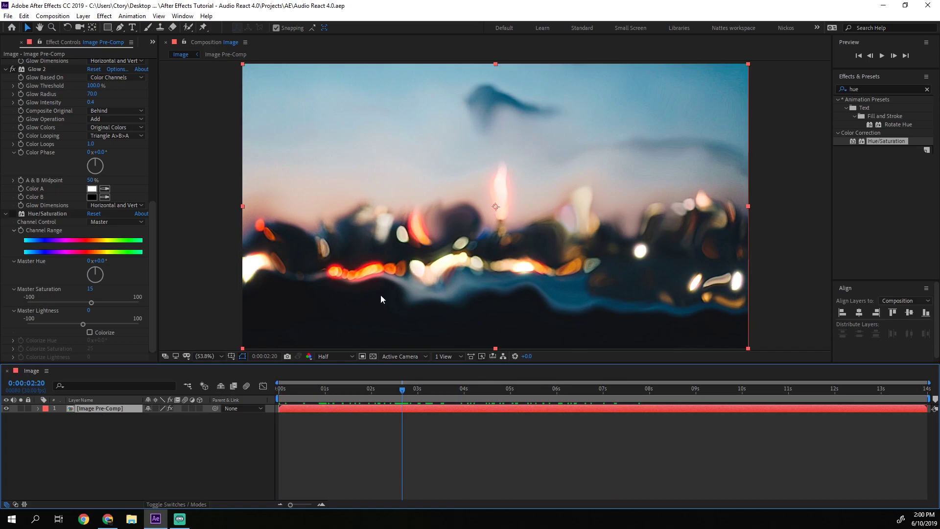
Step: Inside Image Pre-Comp, give HD-Image.jpg a Fast Box Blur with radius 10
double_click(81, 409)
left_click(95, 409)
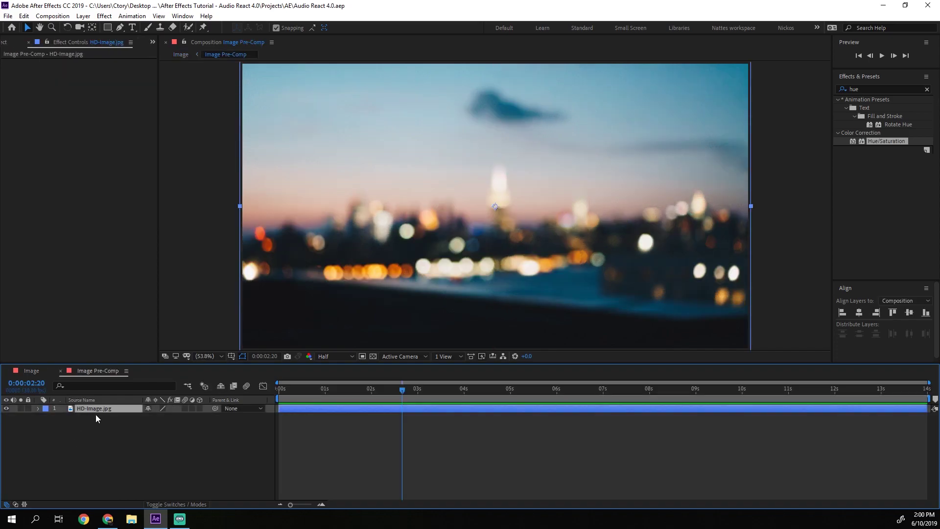
left_click(874, 89)
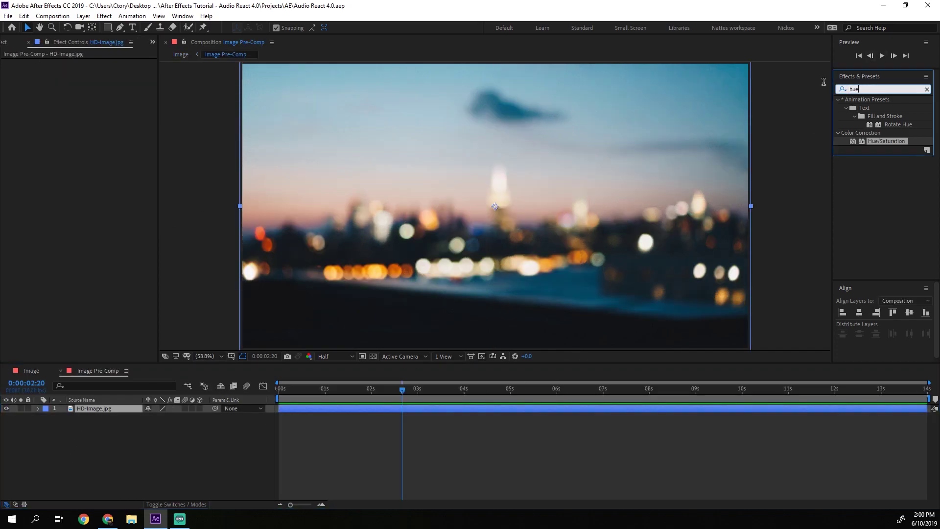
type("fast b")
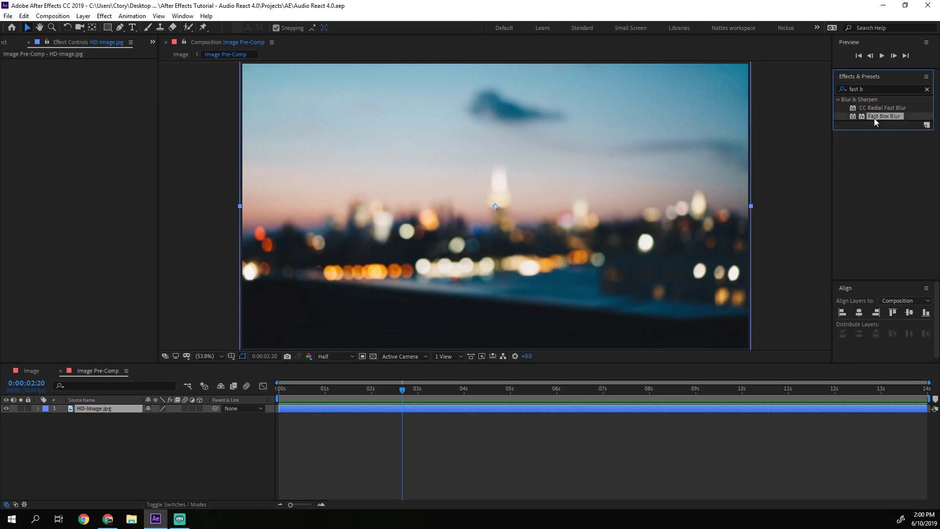
left_click_drag(860, 116, 553, 186)
left_click(90, 97)
left_click(92, 71)
type("0")
key("Return")
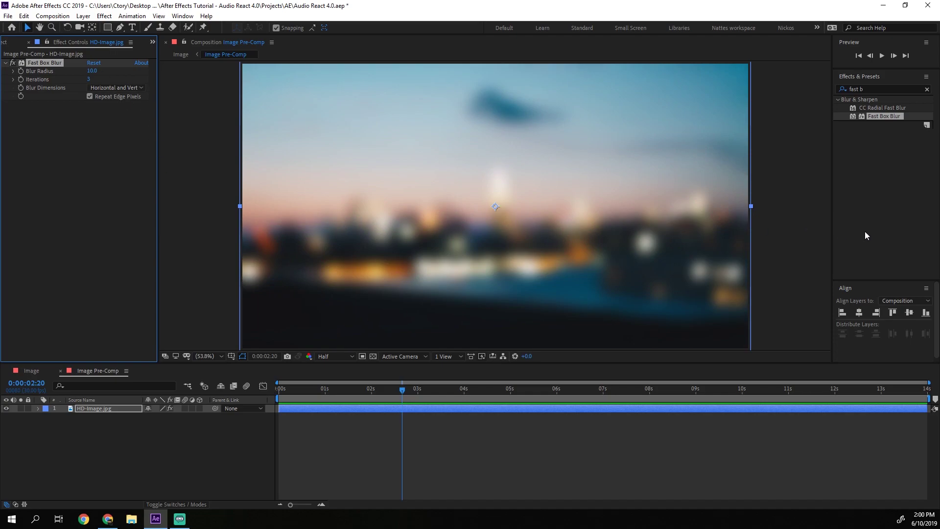
Step: Add Hue/Saturation to the city photo with master saturation 25
left_click(875, 89)
type("hue")
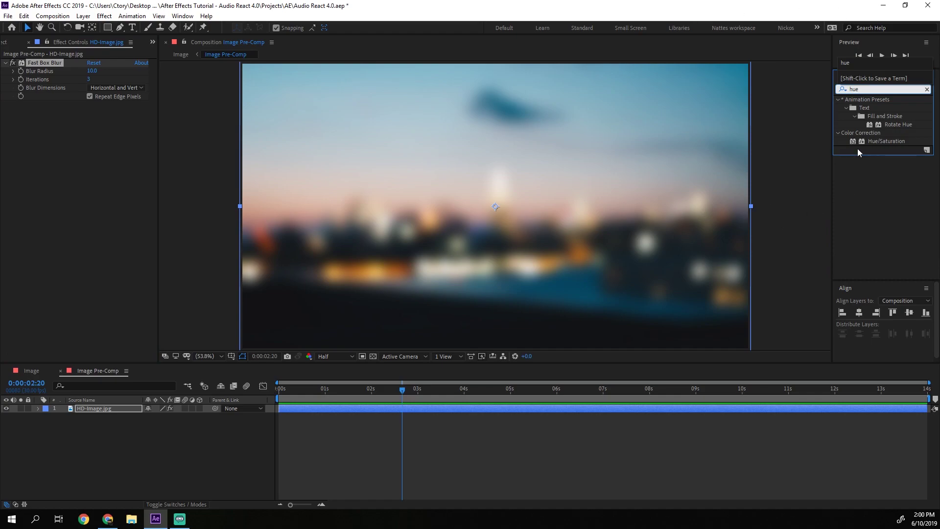
left_click_drag(875, 140, 60, 148)
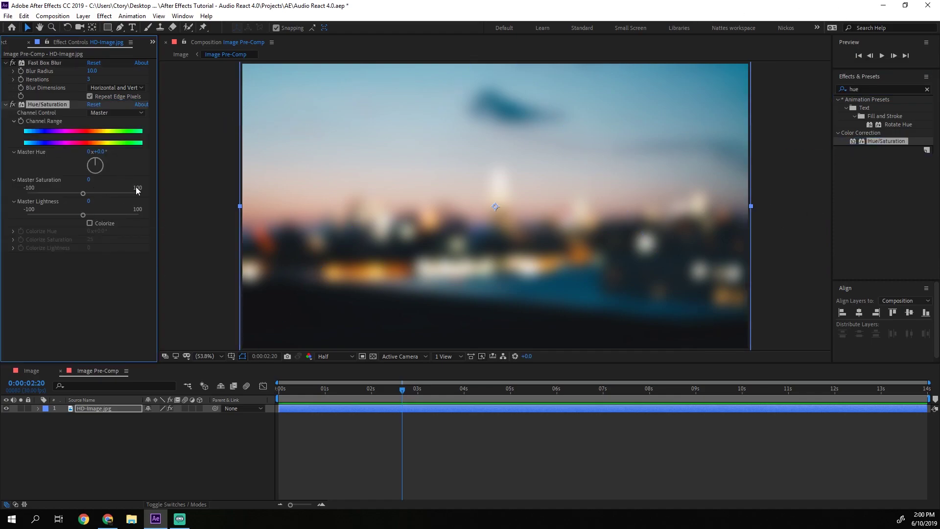
left_click(90, 178)
type("0")
key("Return")
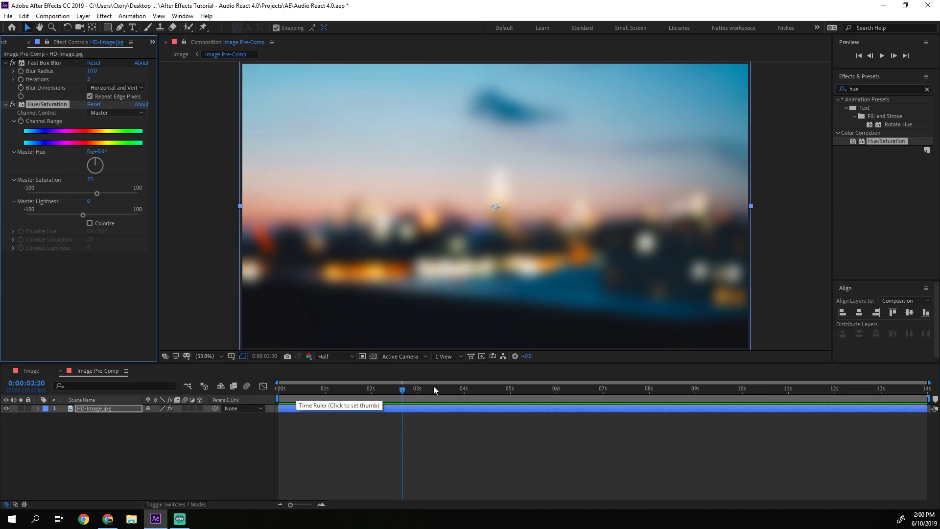
Step: Add Brightness & Contrast with brightness 30 and contrast -50, then collapse both effects
left_click(887, 88)
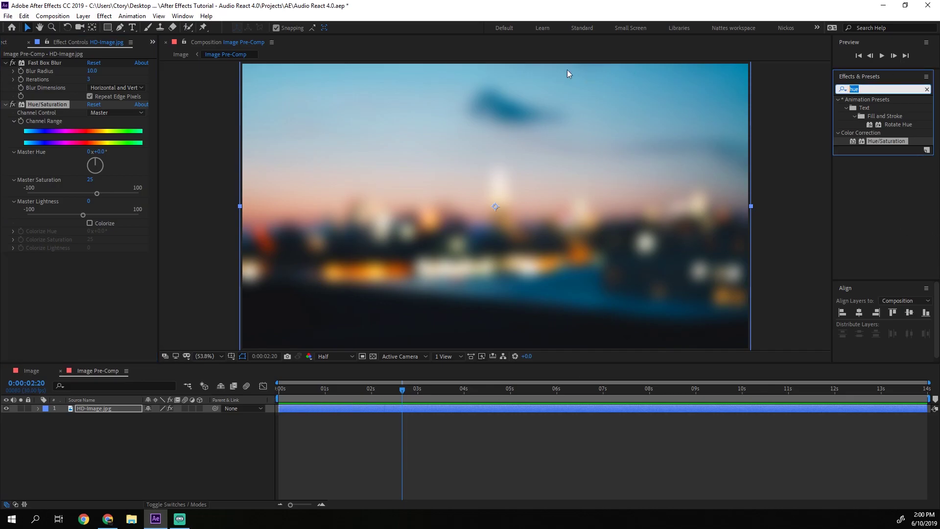
type("bright")
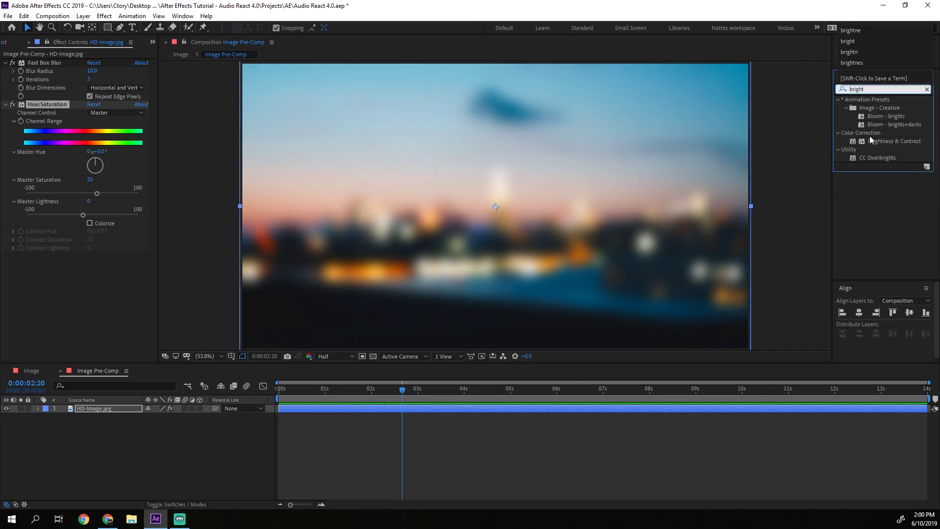
left_click_drag(870, 140, 44, 258)
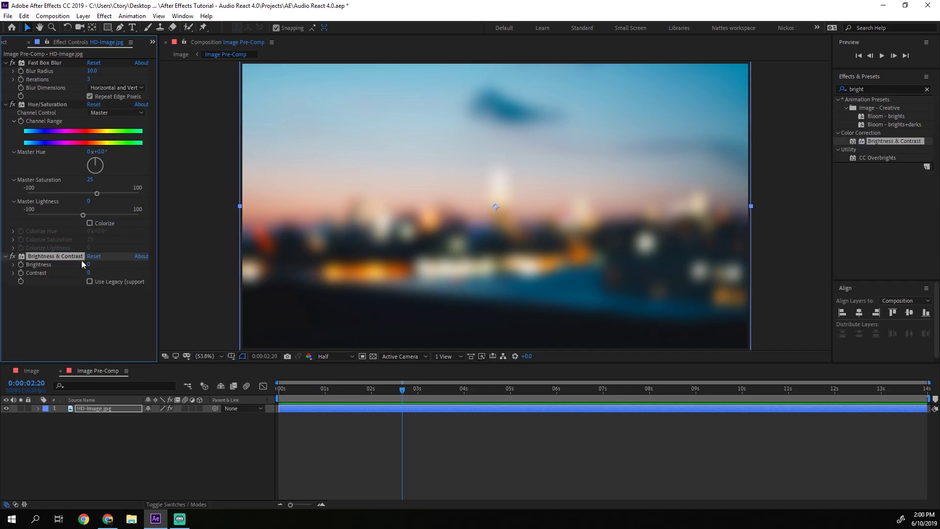
left_click(89, 264)
type("2")
type("0")
key("Return")
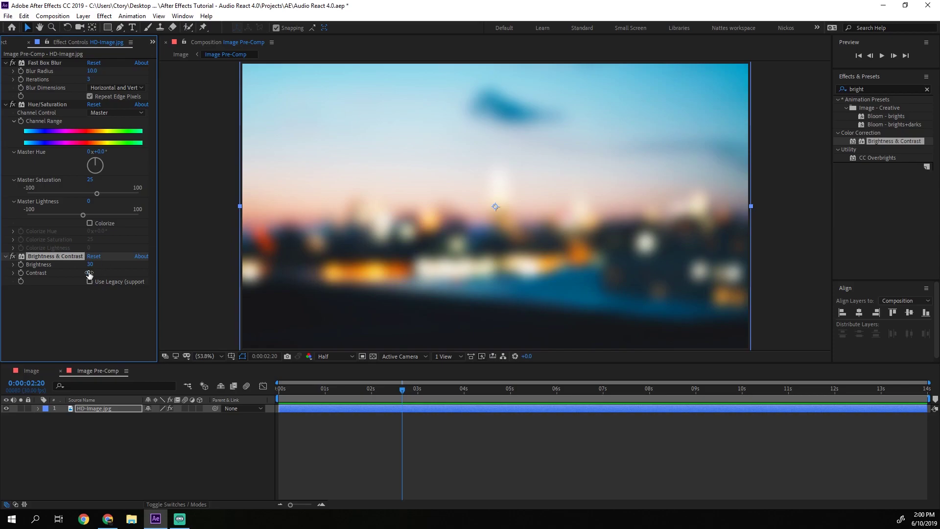
left_click_drag(89, 273, 70, 276)
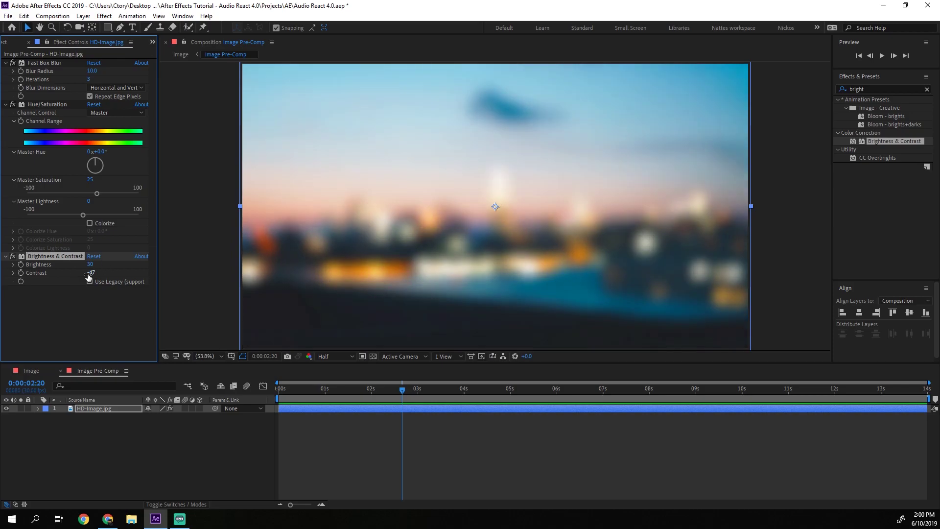
left_click(90, 272)
type("-50")
key("Return")
left_click(7, 257)
left_click(7, 105)
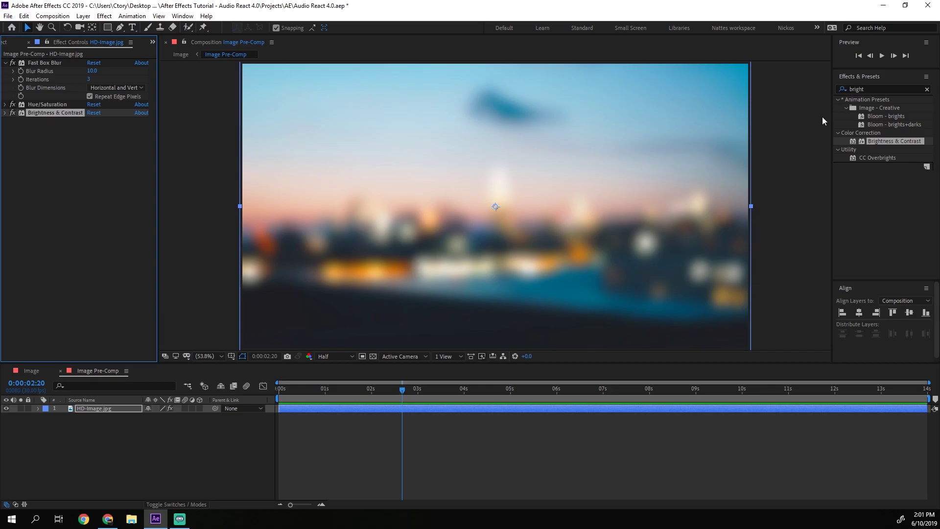
Step: Apply Motion Tile to HD-Image.jpg with Mirror Edges enabled, and reduce the layer scale
left_click(876, 90)
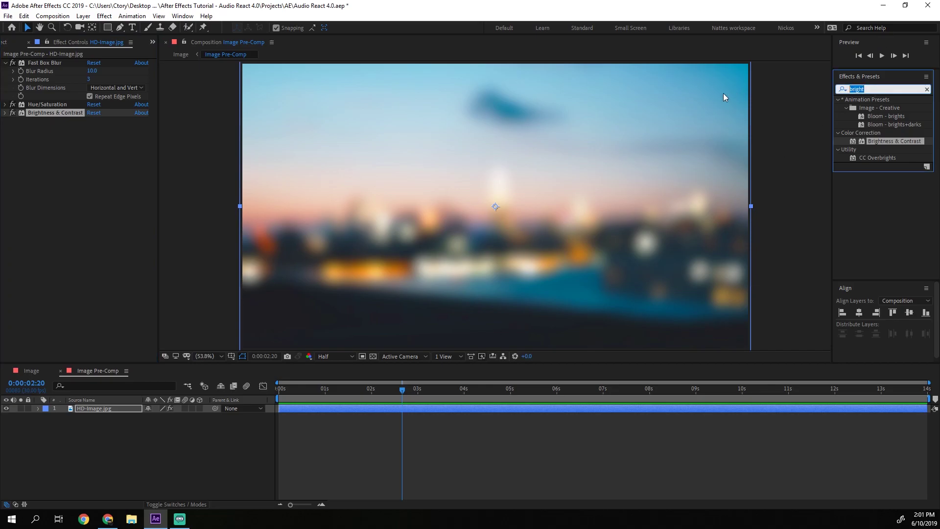
key("BackSpace")
type("moti")
key("BackSpace")
key("BackSpace")
key("BackSpace")
type("tion")
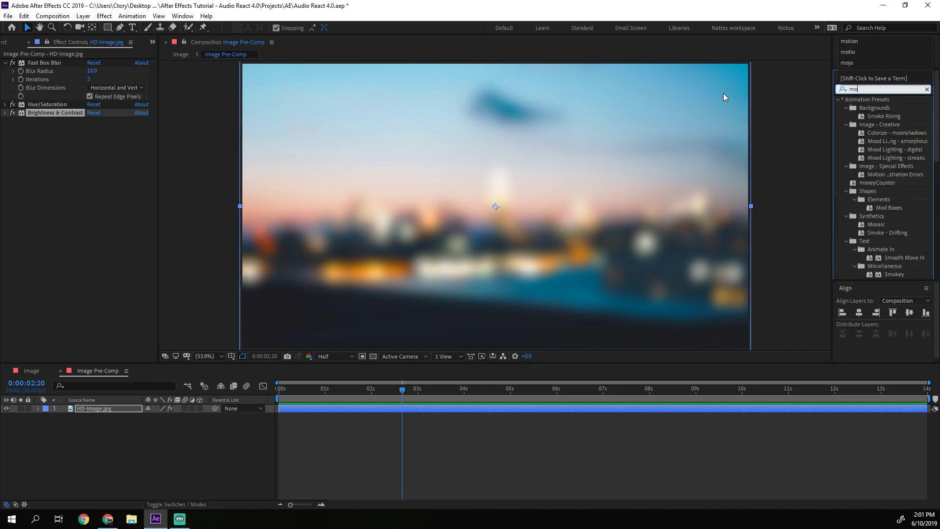
left_click_drag(878, 150, 104, 225)
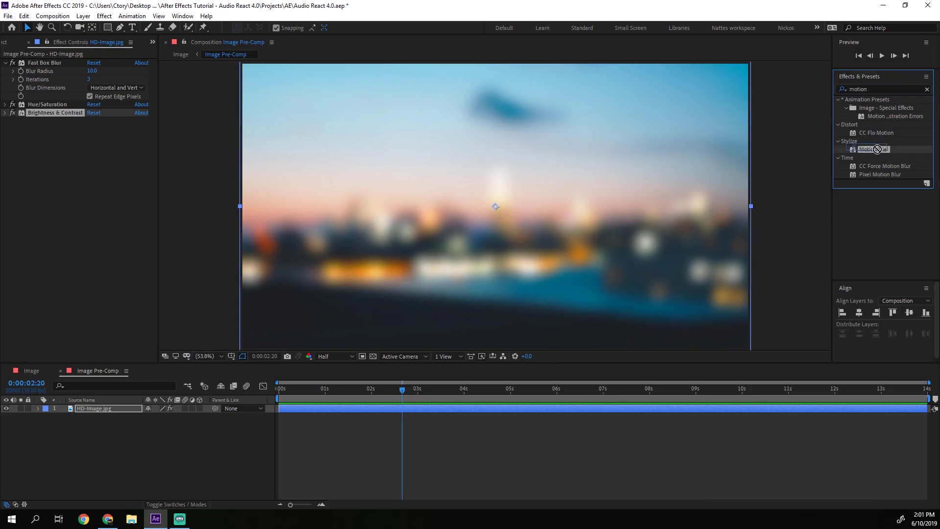
key("s")
left_click_drag(157, 417, 91, 416)
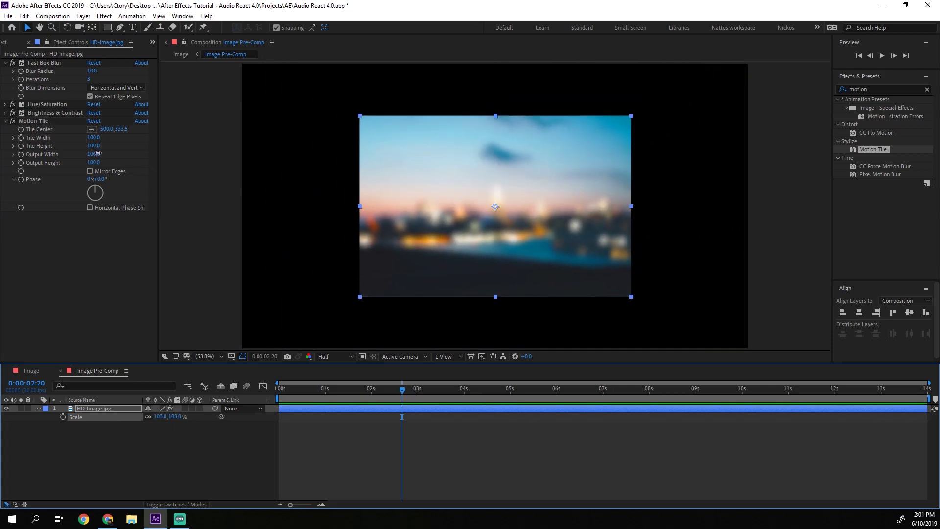
left_click_drag(93, 156, 107, 161)
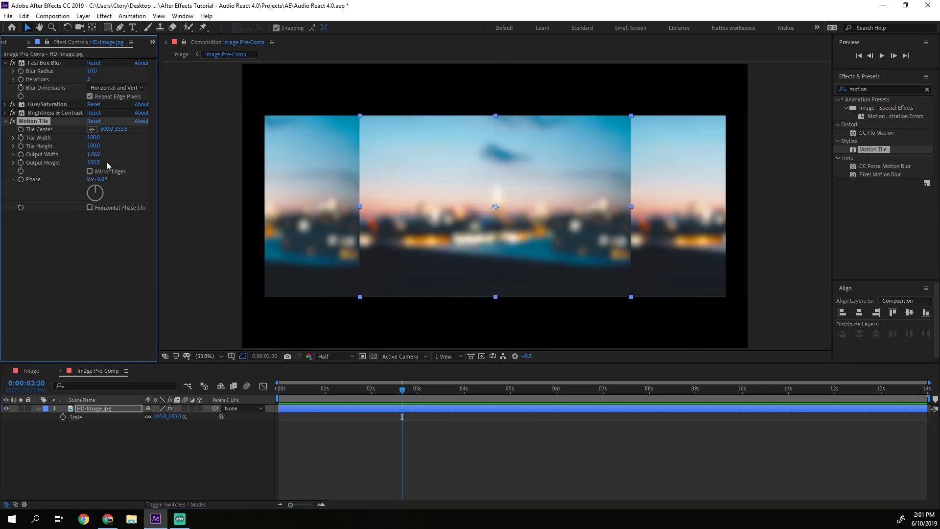
key("ctrl+z")
left_click(90, 171)
Step: Set Motion Tile output to 500 wide by 590 high and unlink Scale to 98 × 23%
left_click_drag(93, 154, 101, 161)
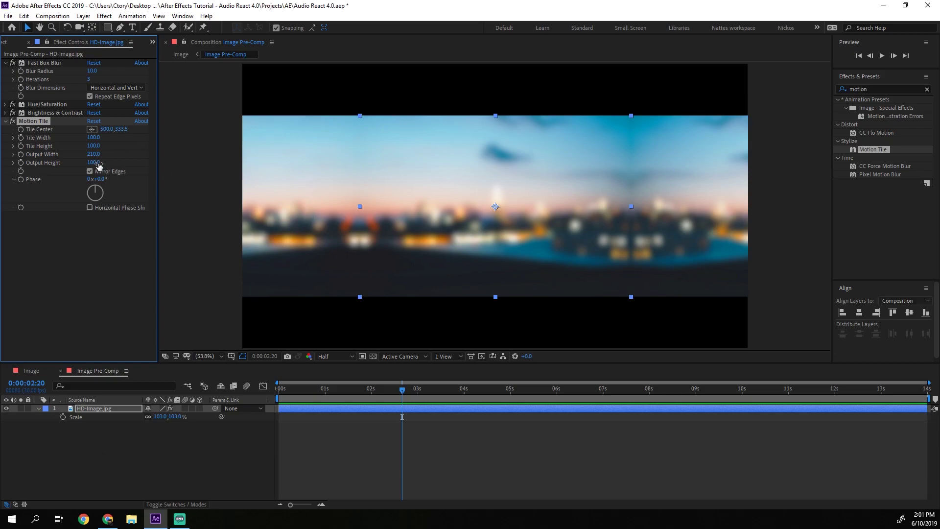
left_click_drag(95, 163, 96, 166)
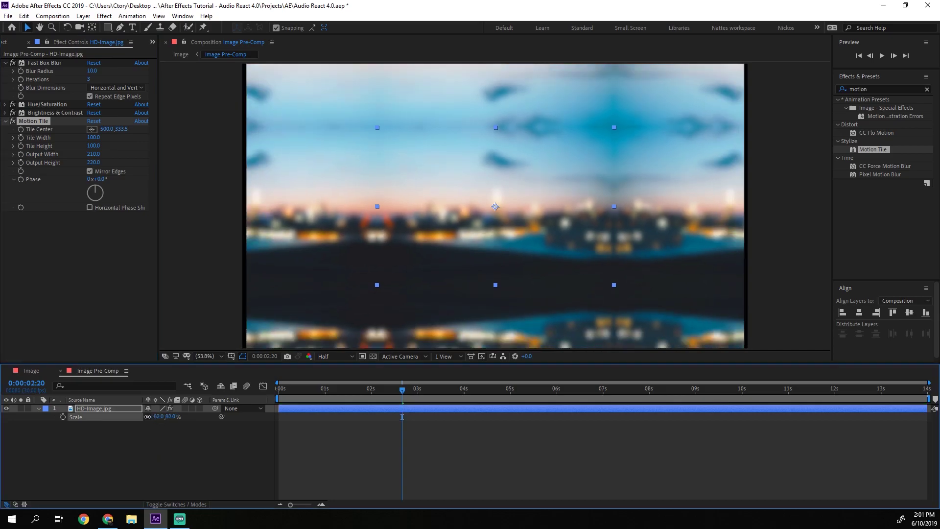
left_click_drag(158, 416, 107, 416)
left_click_drag(96, 161, 111, 157)
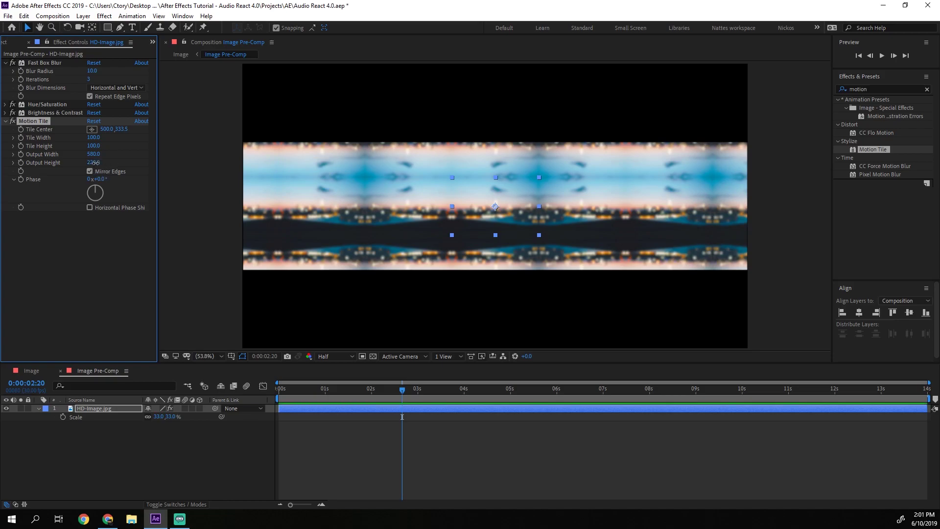
left_click_drag(93, 163, 118, 168)
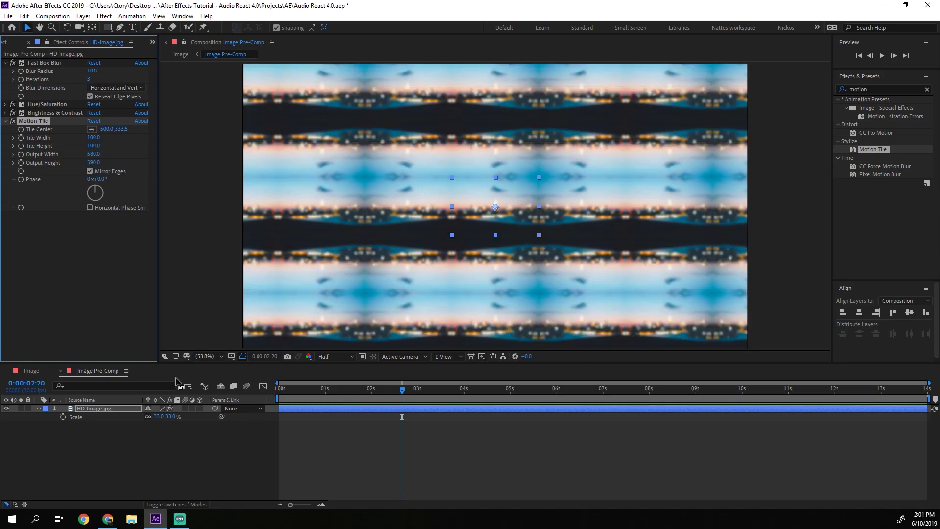
left_click(147, 416)
left_click_drag(171, 416, 160, 420)
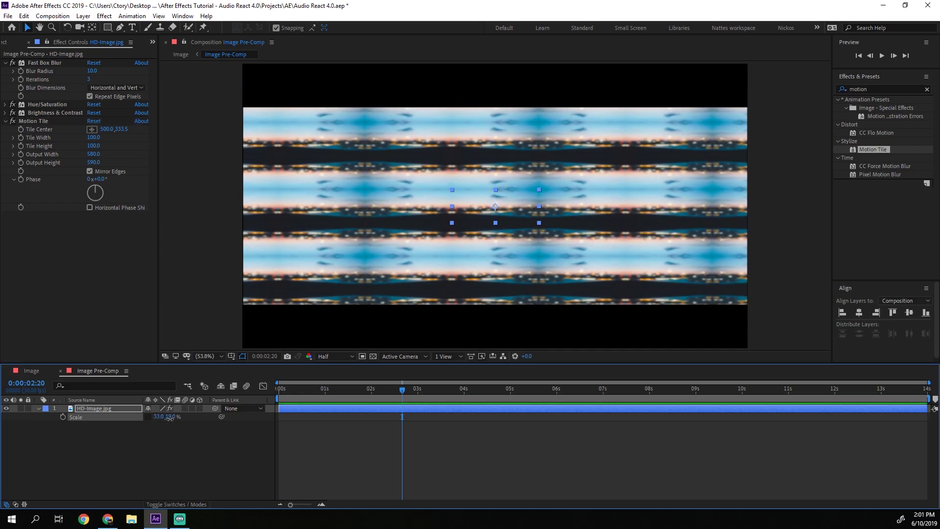
left_click_drag(161, 420, 172, 420)
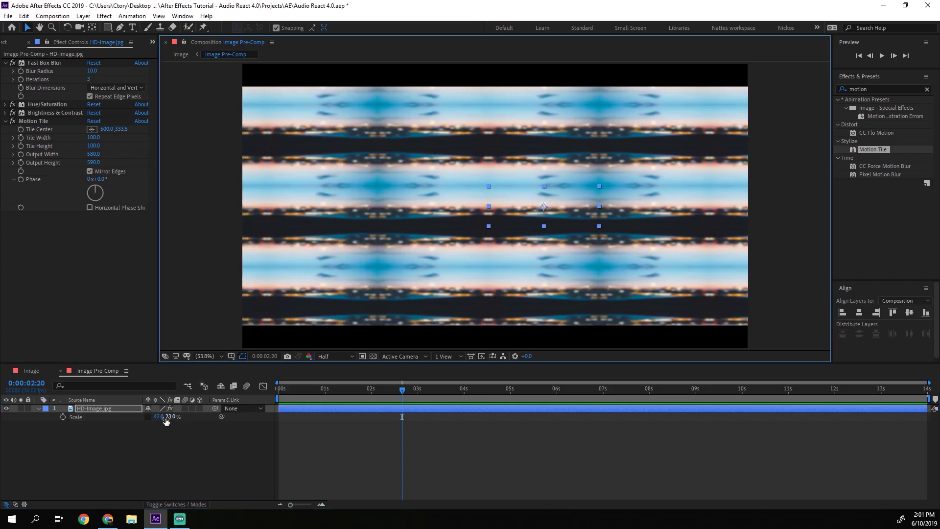
left_click_drag(164, 418, 183, 416)
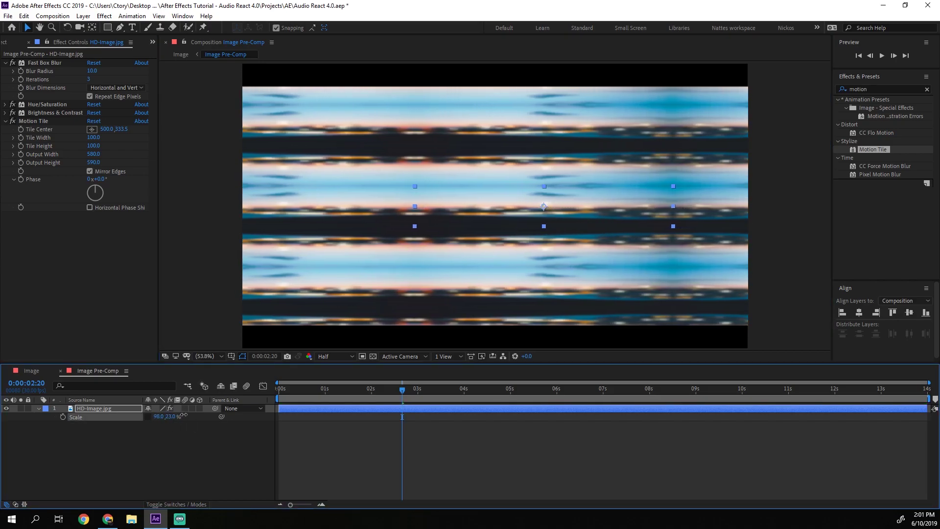
left_click(352, 309)
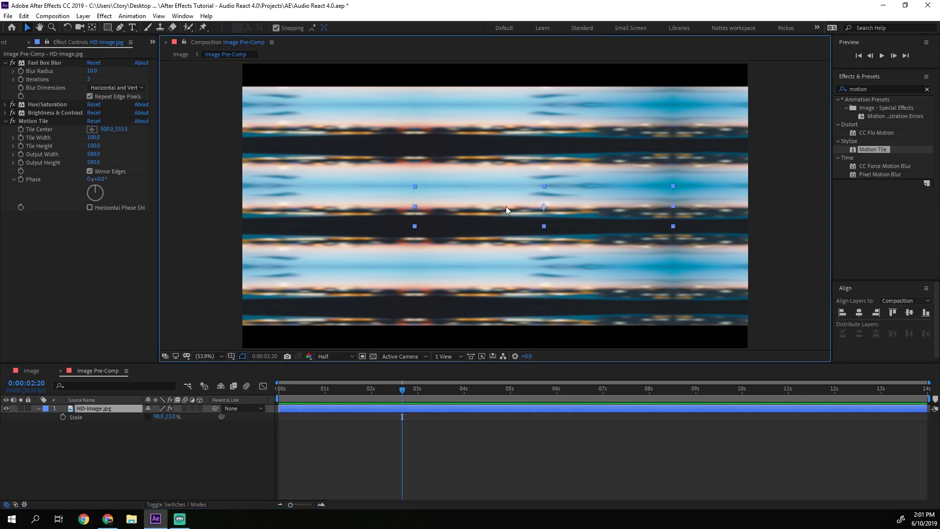
Step: With the grid on, raise Motion Tile Output Height to 1300 and reposition the tiled image
left_click_drag(486, 209, 550, 209)
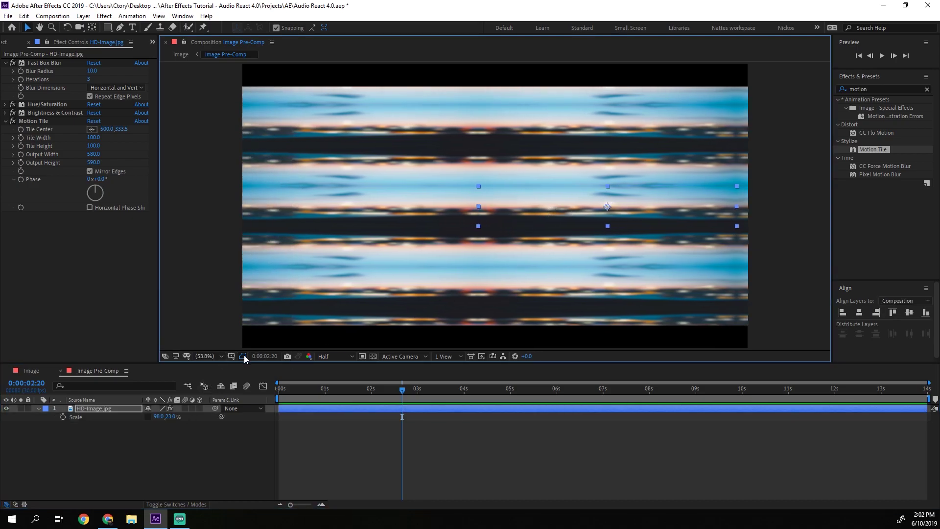
left_click(244, 355)
left_click(254, 379)
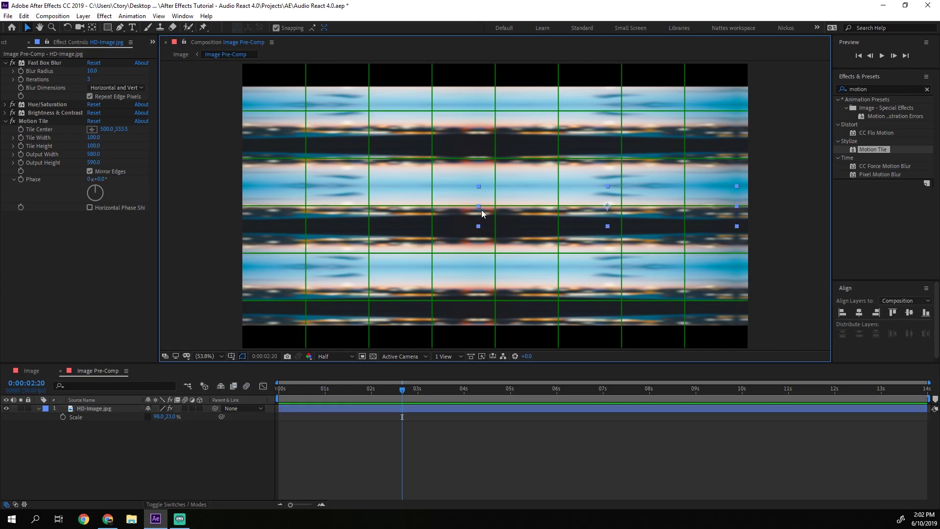
left_click_drag(481, 209, 547, 221)
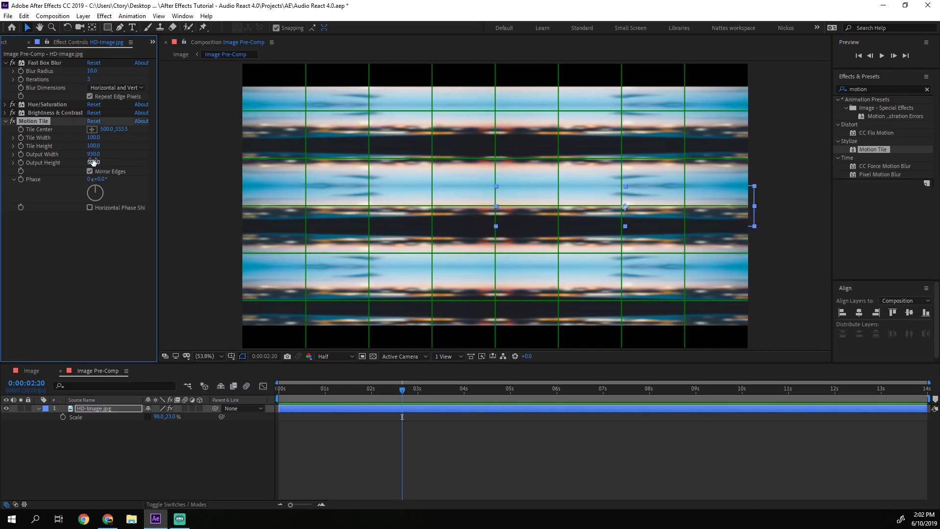
left_click_drag(94, 162, 108, 161)
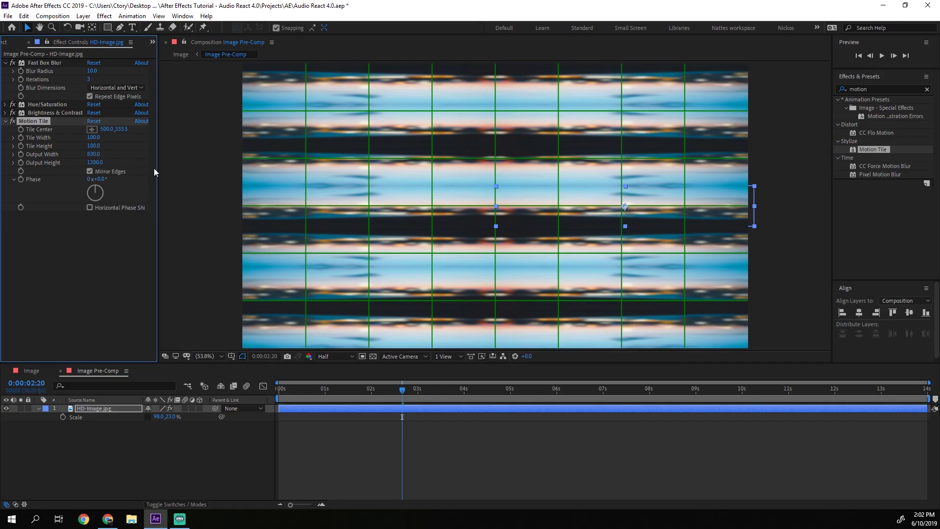
mouse_move(526, 217)
left_mouse_down()
mouse_move(526, 202)
mouse_move(524, 238)
left_mouse_up()
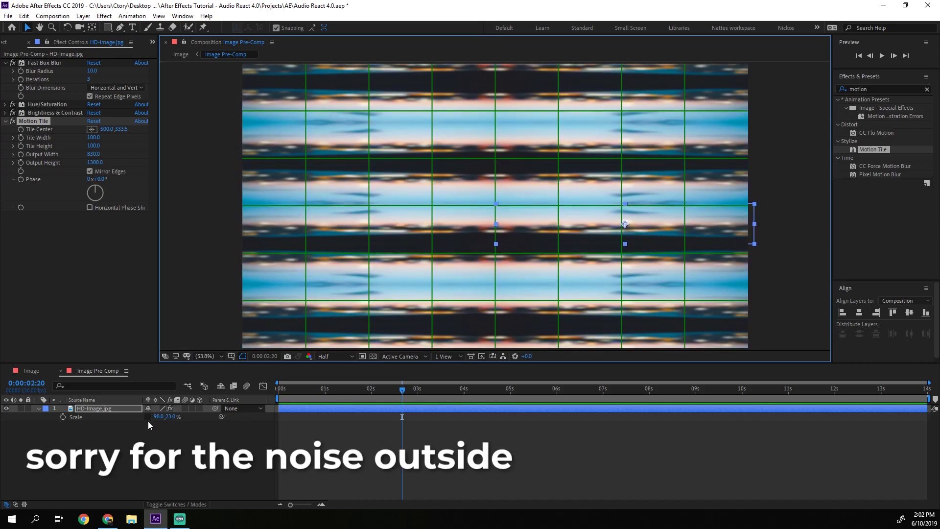
left_click_drag(172, 416, 169, 417)
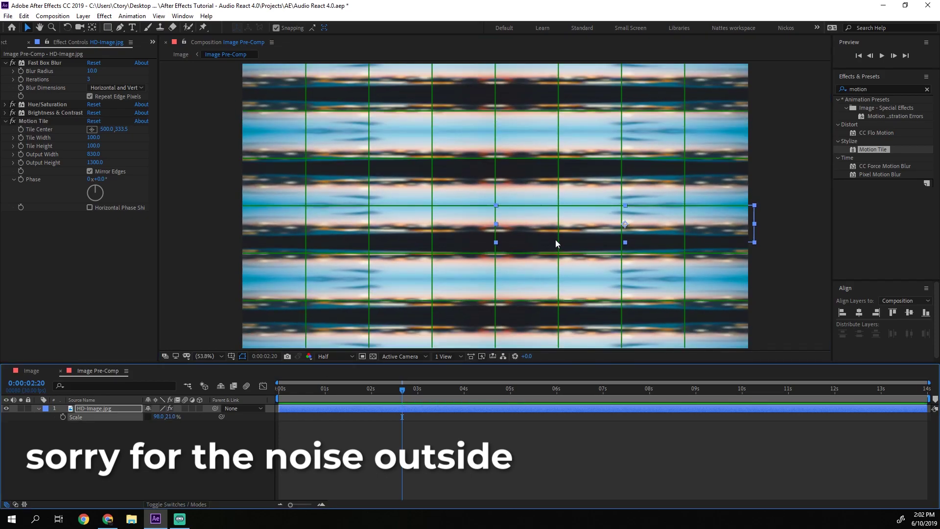
mouse_move(555, 239)
left_mouse_down()
mouse_move(541, 242)
mouse_move(556, 244)
left_mouse_up()
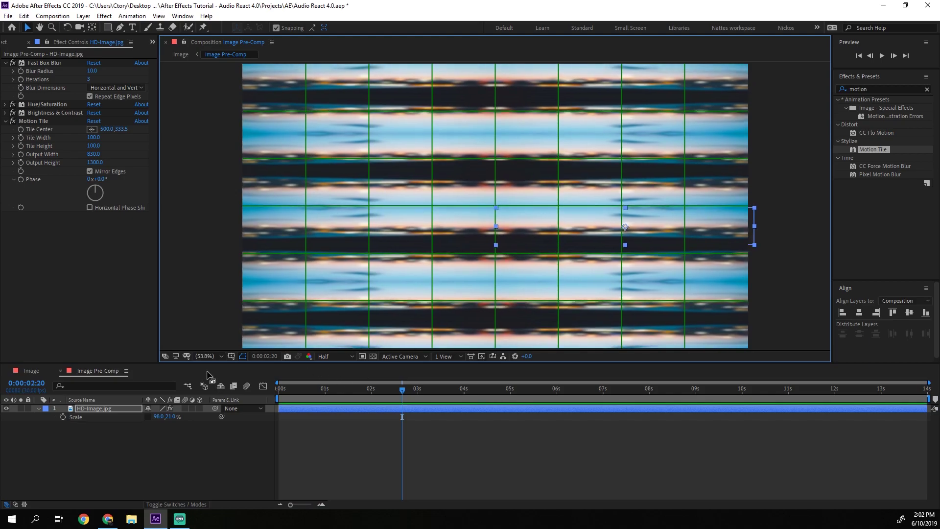
left_click(234, 357)
Step: Hide the grid and check the turbulence in the Image composition against the pre-comp
left_click(231, 378)
left_click(161, 462)
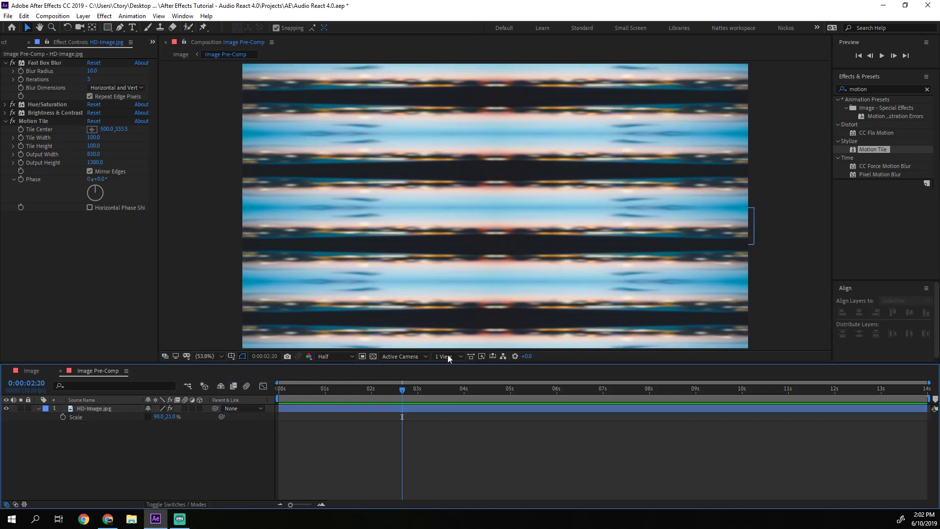
left_click(33, 371)
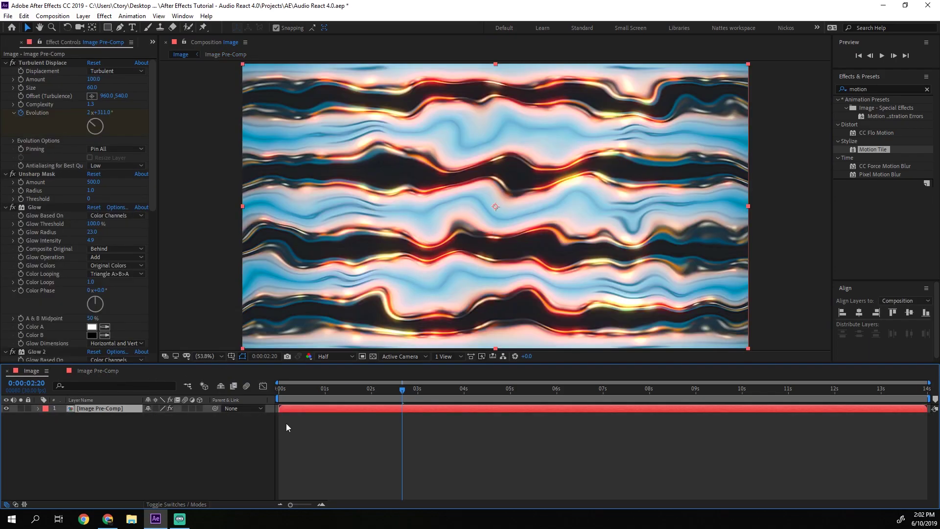
left_click_drag(323, 397, 609, 377)
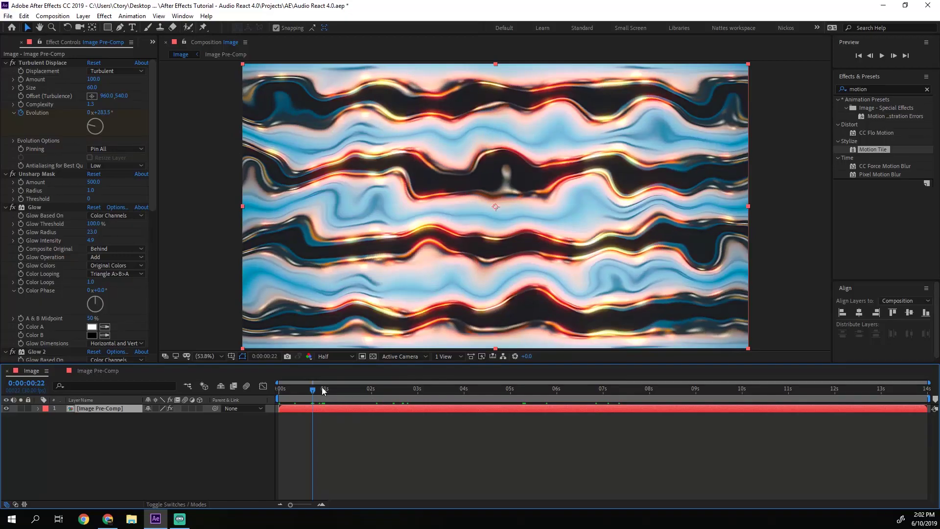
left_click(94, 374)
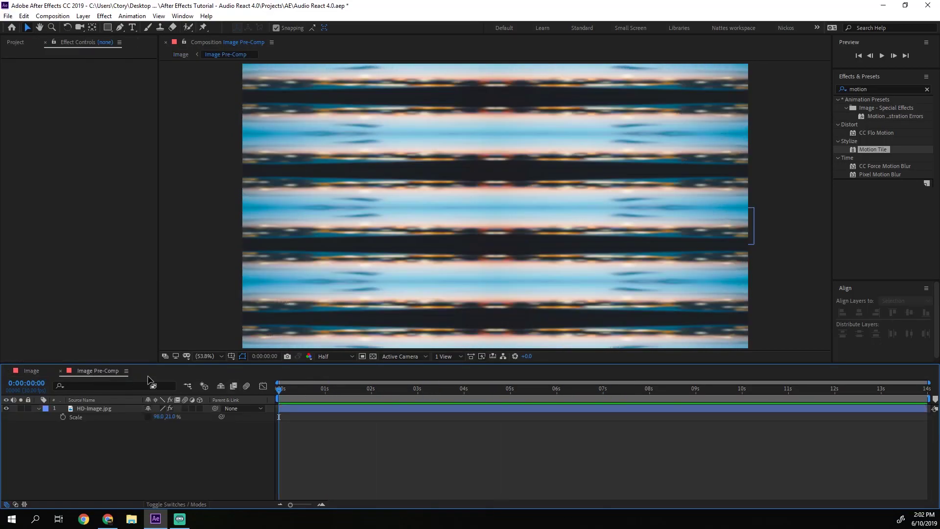
left_click(30, 370)
left_click(106, 370)
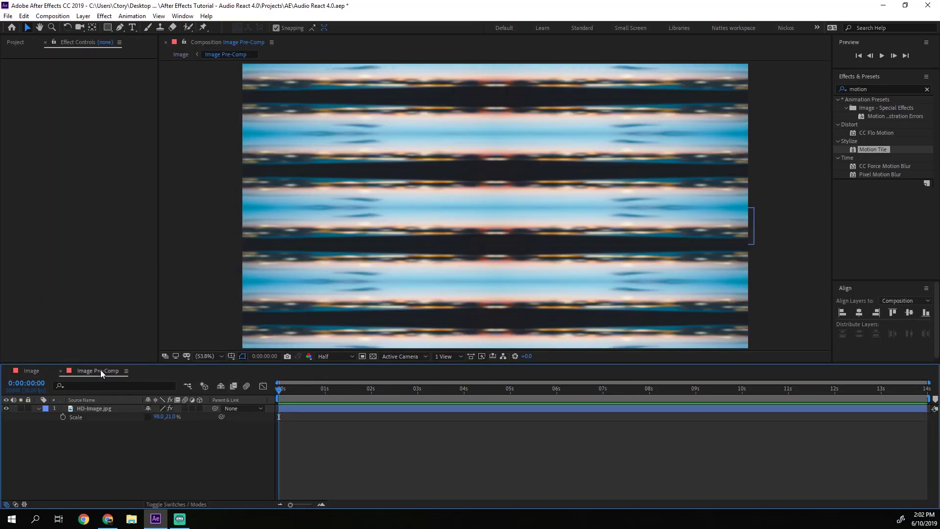
left_click(31, 371)
Step: Preview the Image composition from the start, undo an accidental trim and save the project
left_click(360, 409)
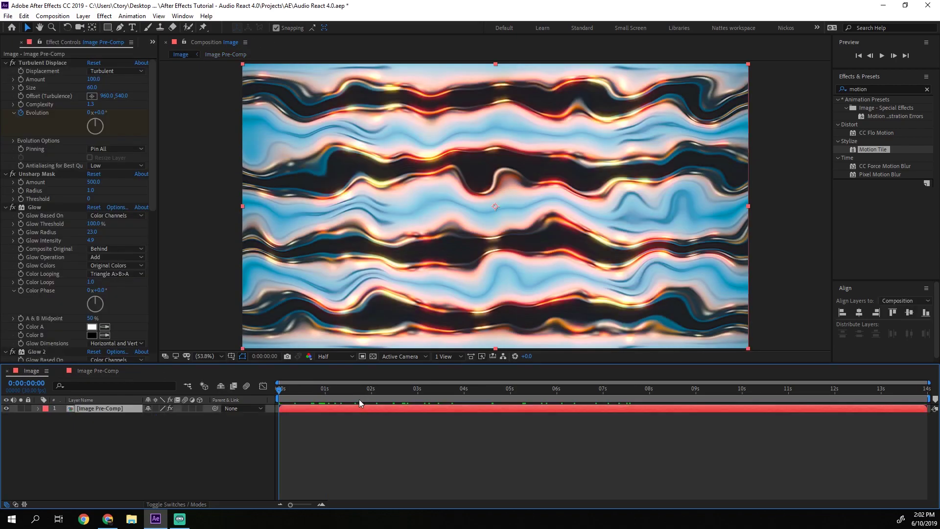
left_click_drag(359, 389, 592, 389)
key("space")
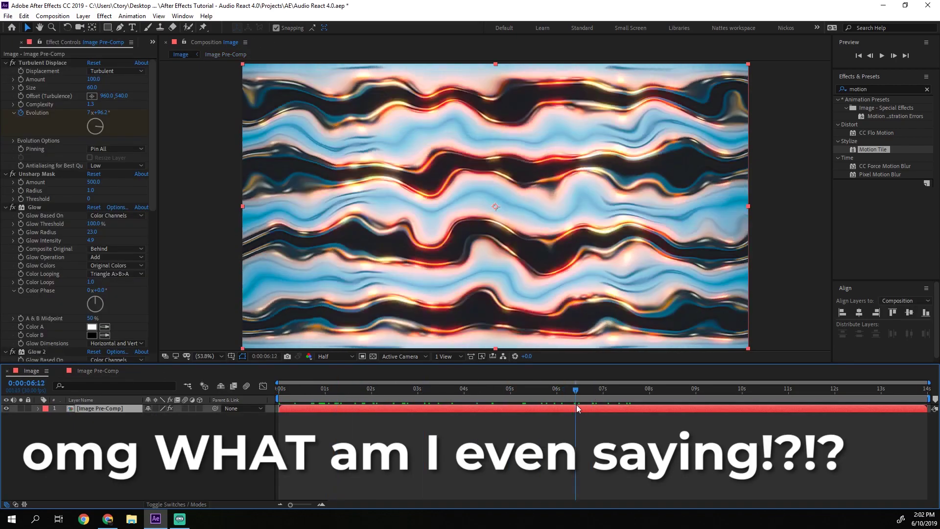
left_click(306, 395)
left_click_drag(307, 398, 215, 390)
key("space")
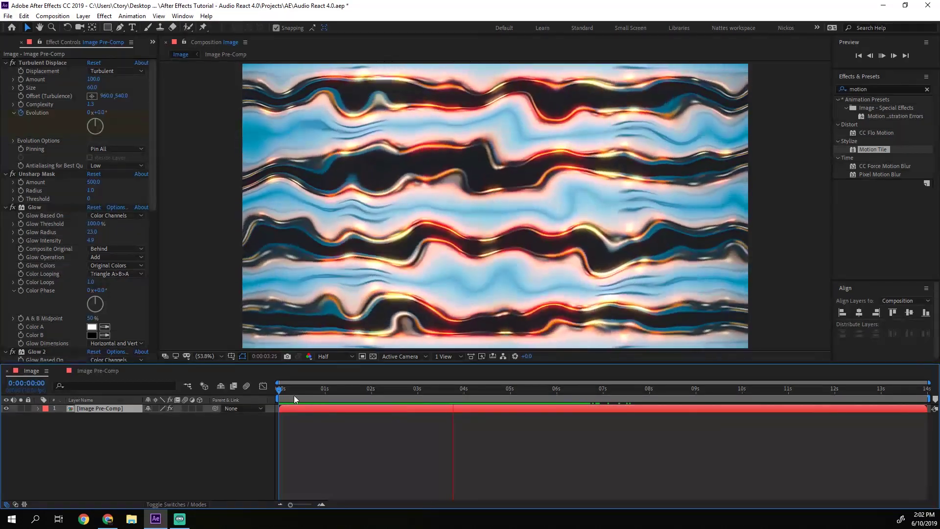
key("space")
left_click(444, 388)
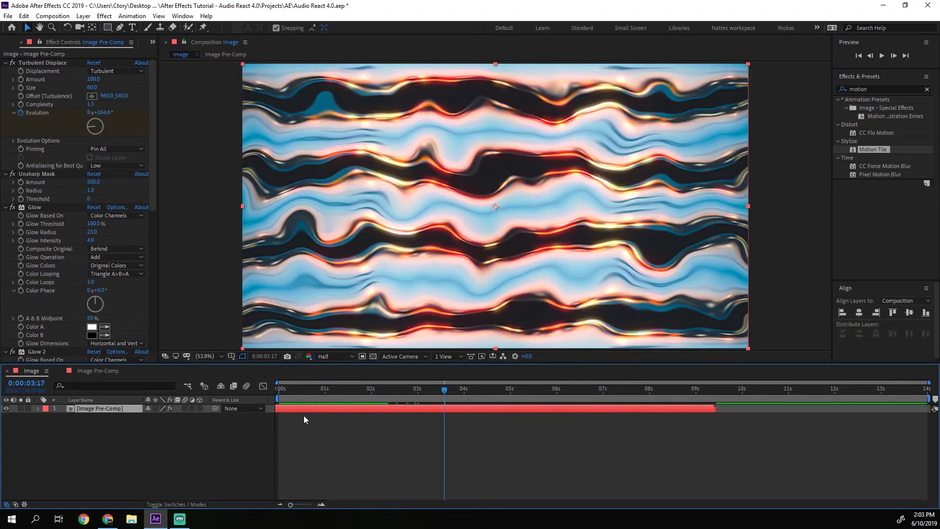
key("ctrl+z")
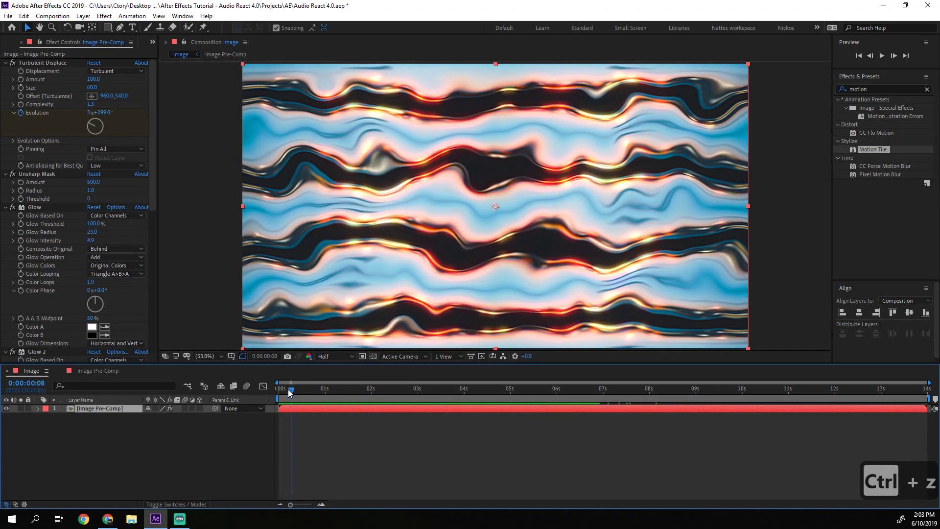
left_click_drag(314, 388, 291, 387)
key("ctrl+s")
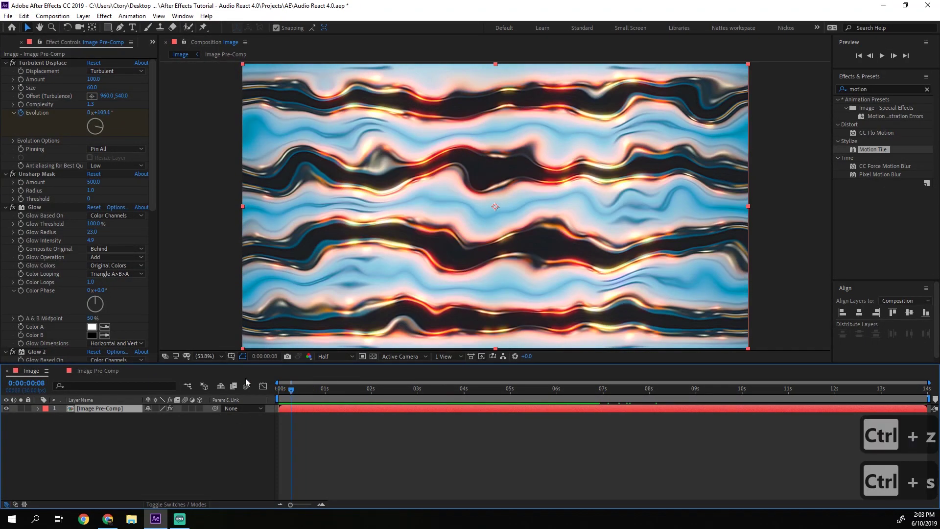
Step: Import halsey-colors-audien-remix.mp3 from Downloads and add it to the Image timeline
left_click(11, 42)
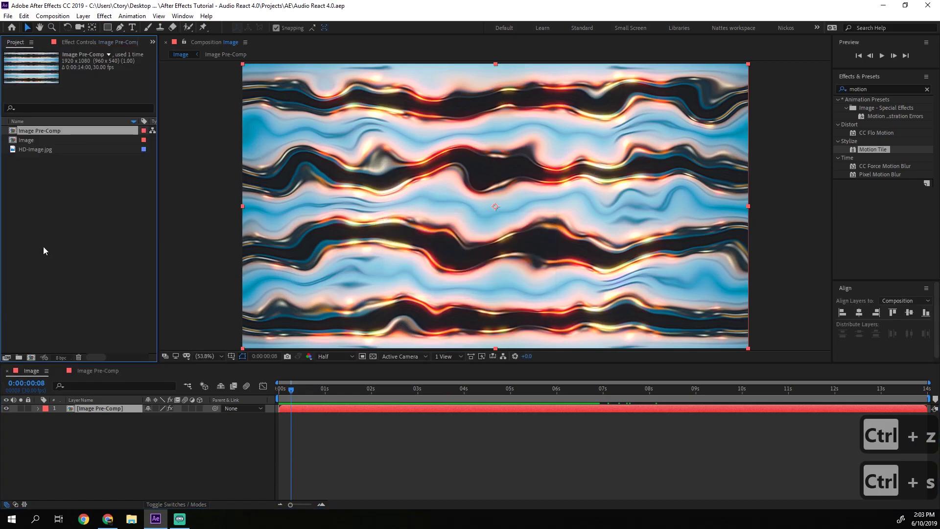
double_click(48, 203)
key("alt+Up")
double_click(239, 157)
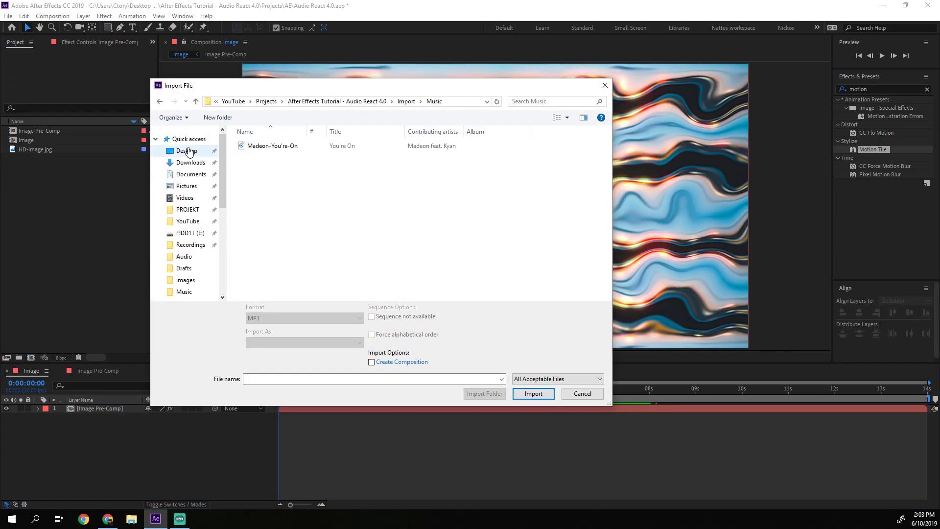
left_click(190, 163)
double_click(262, 158)
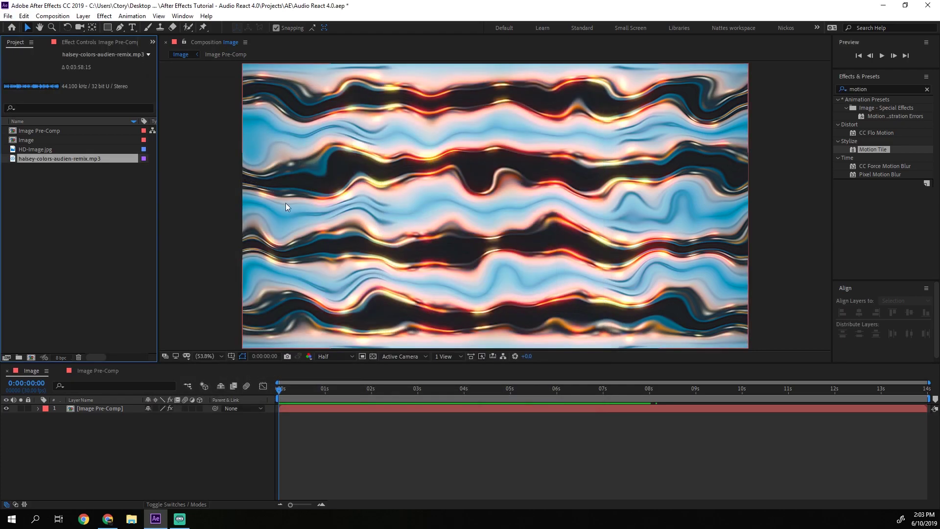
left_click_drag(33, 158, 142, 439)
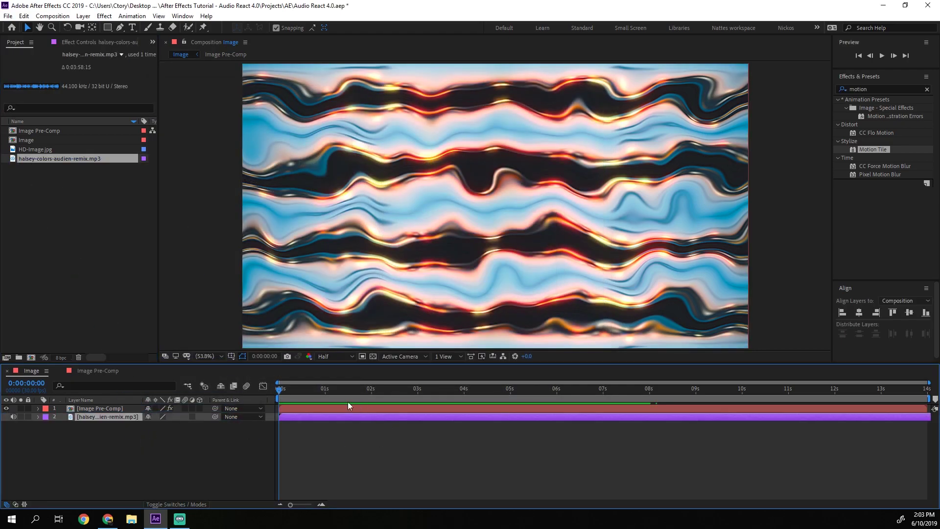
Step: Show the halsey song's waveform with L and preview the animation with music from the start
key("l")
key("l")
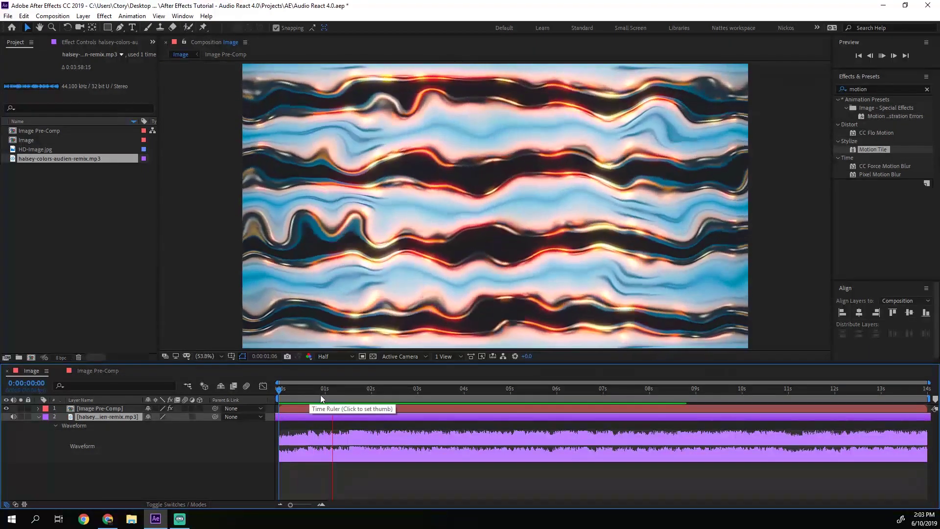
key("space")
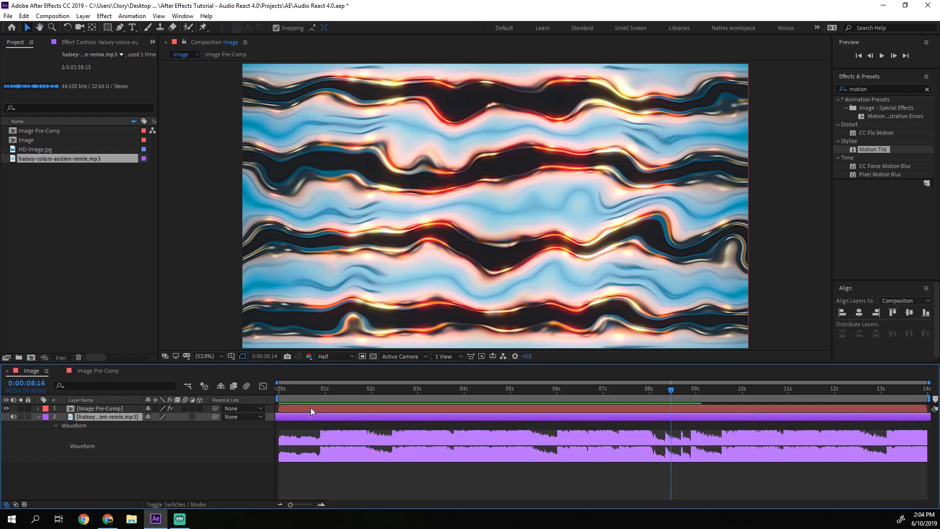
key("Home")
key("space")
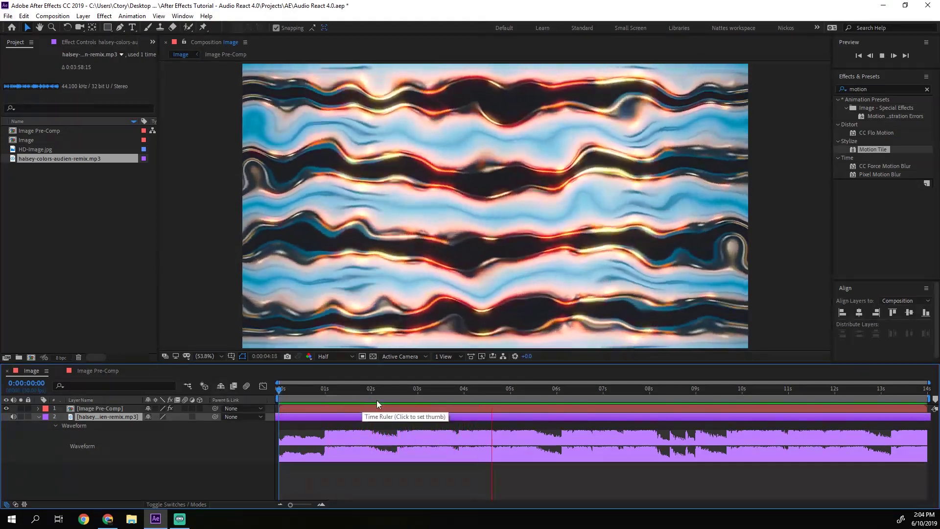
left_click(328, 391)
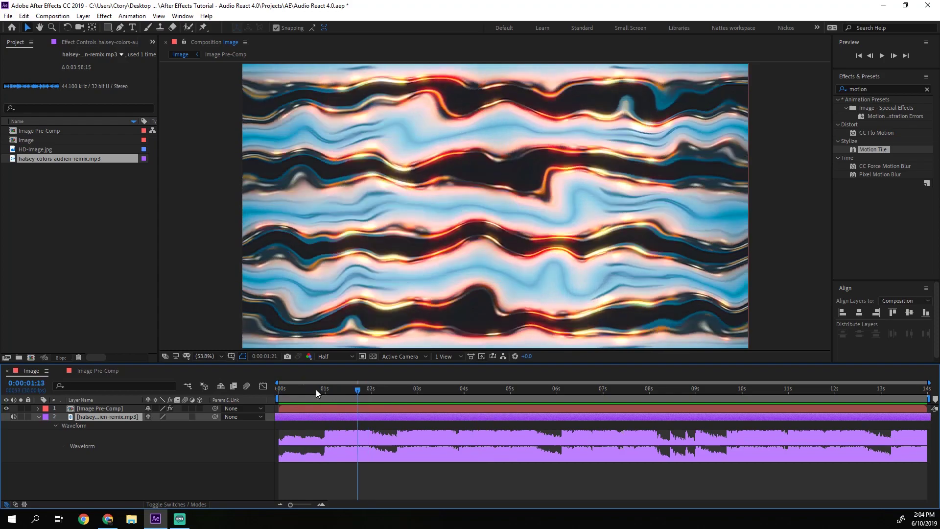
key("Home")
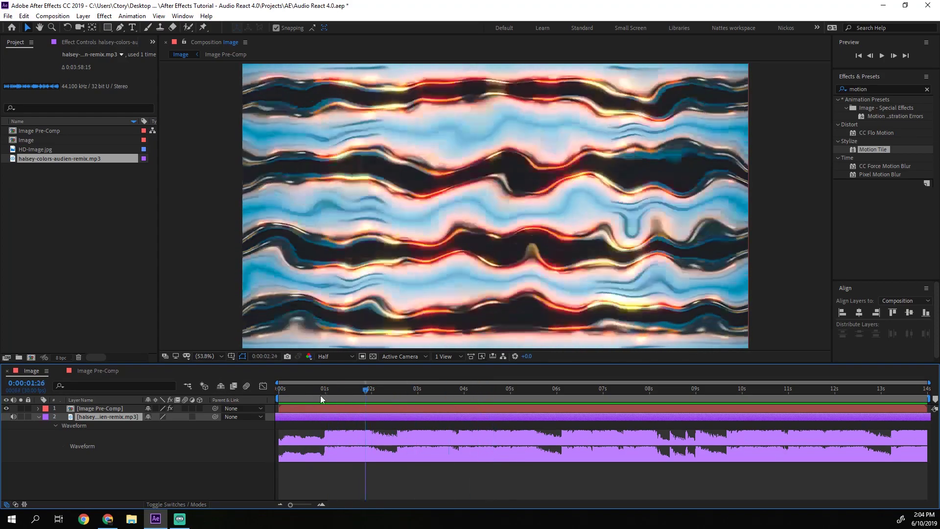
key("space")
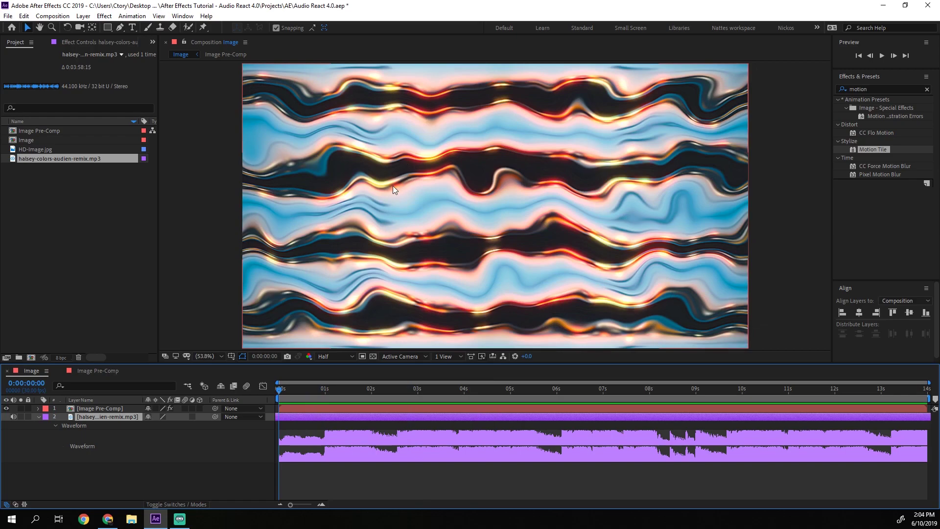
Step: Create a solid named Sound Keys and apply the Trapcode Sound Keys effect to it
left_click(118, 471)
key("ctrl+y")
type("Sound Keys")
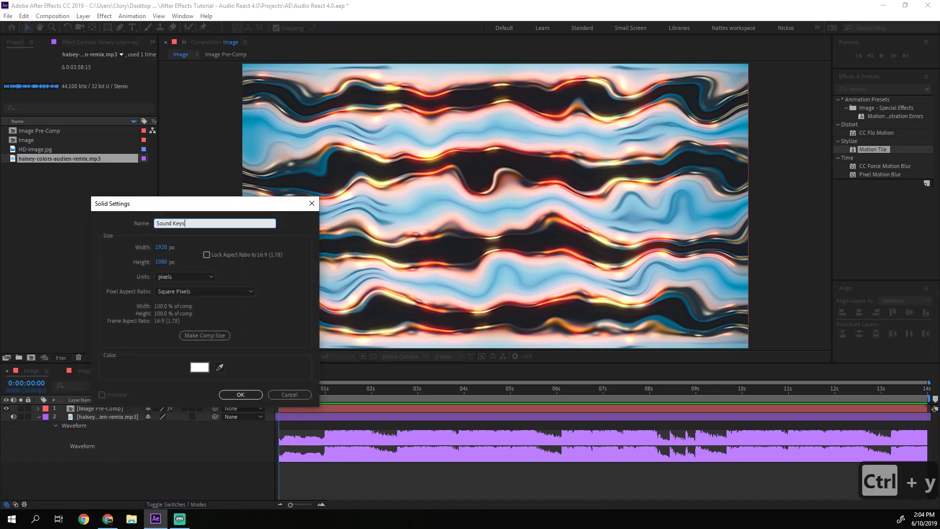
key("Return")
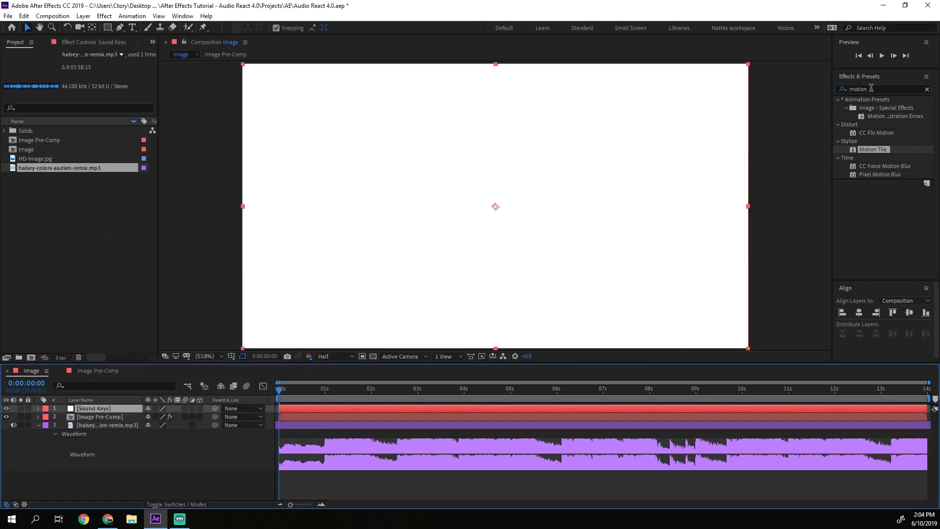
left_click(870, 89)
type("sound")
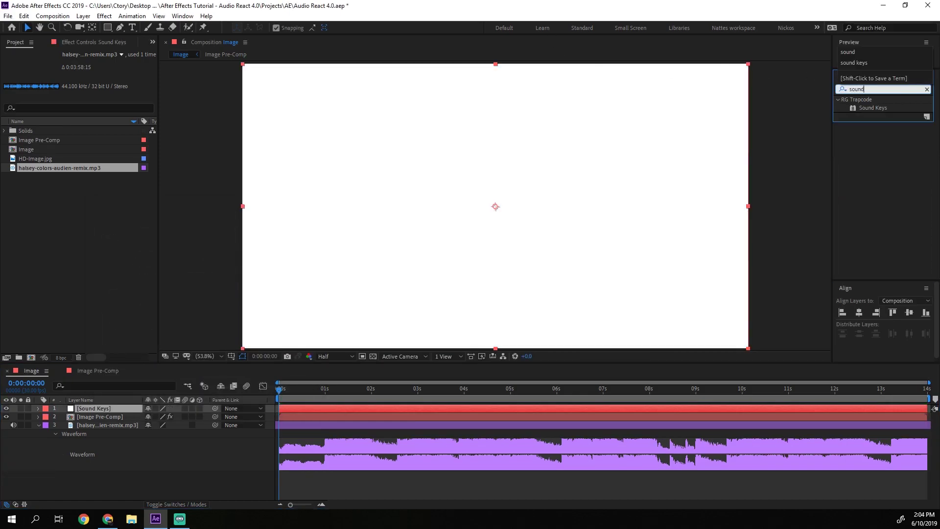
double_click(873, 107)
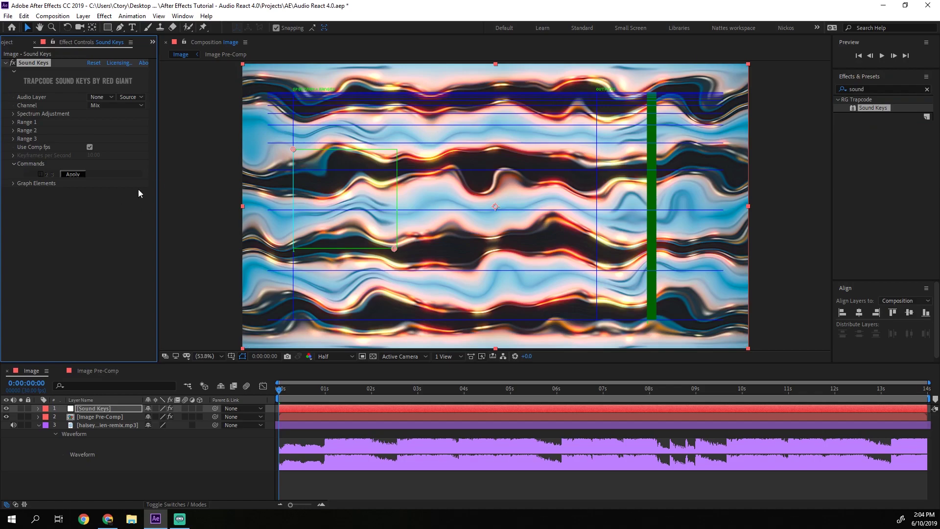
Step: Hide Image Pre-Comp and set the Sound Keys Audio Layer to the halsey mp3
left_click(6, 416)
left_click(100, 97)
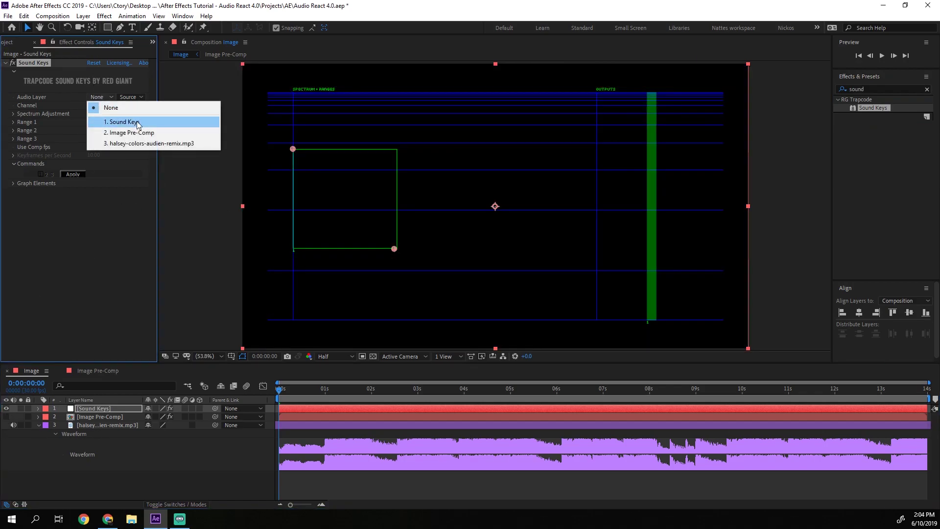
left_click(62, 93)
left_click(100, 96)
left_click(124, 145)
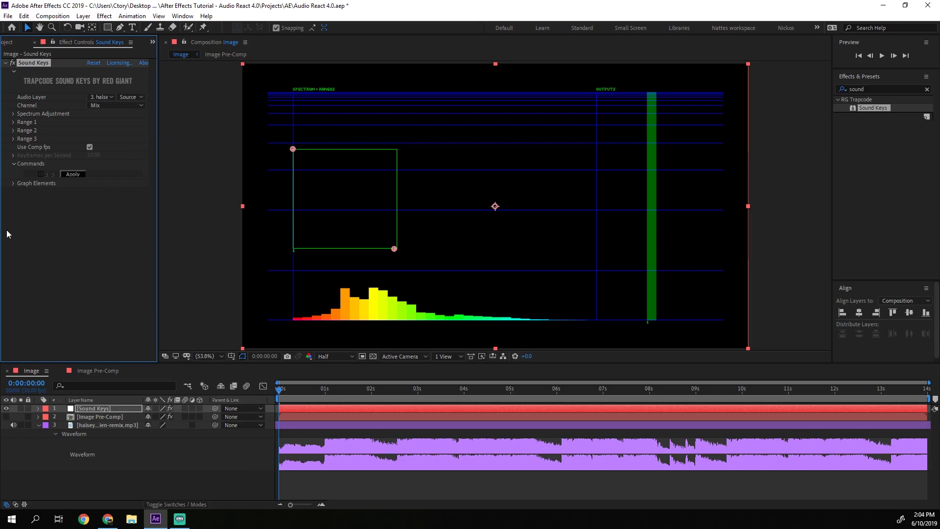
Step: Expand Range 1 and shrink its box toward the low-frequency peaks
left_click(13, 122)
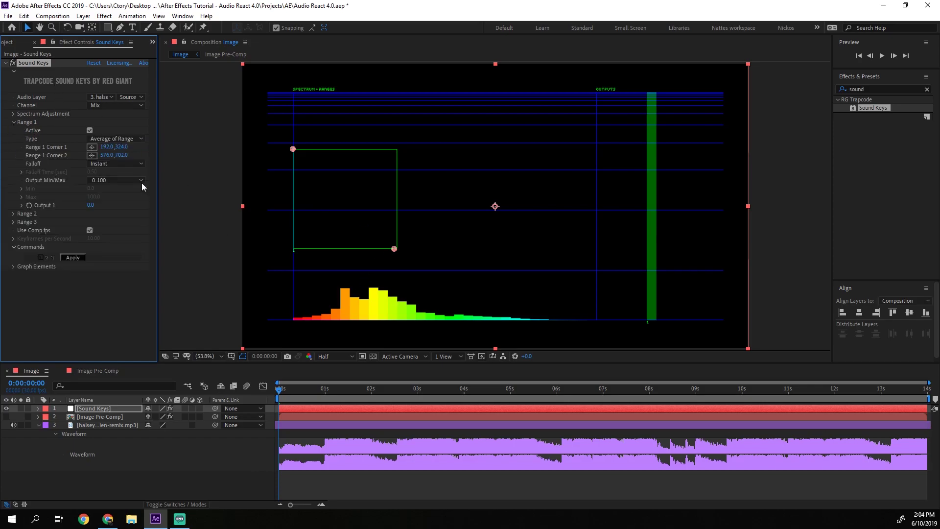
left_click_drag(303, 397, 937, 378)
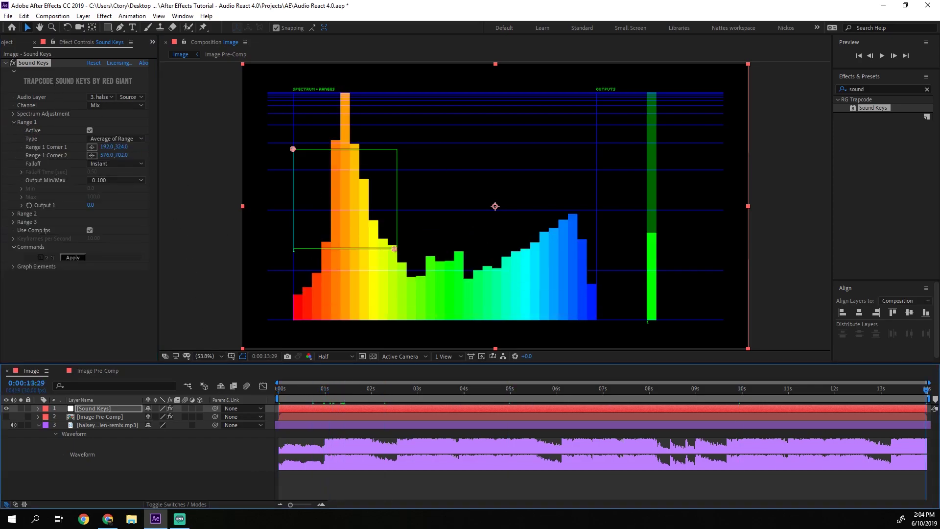
left_click_drag(395, 252, 366, 197)
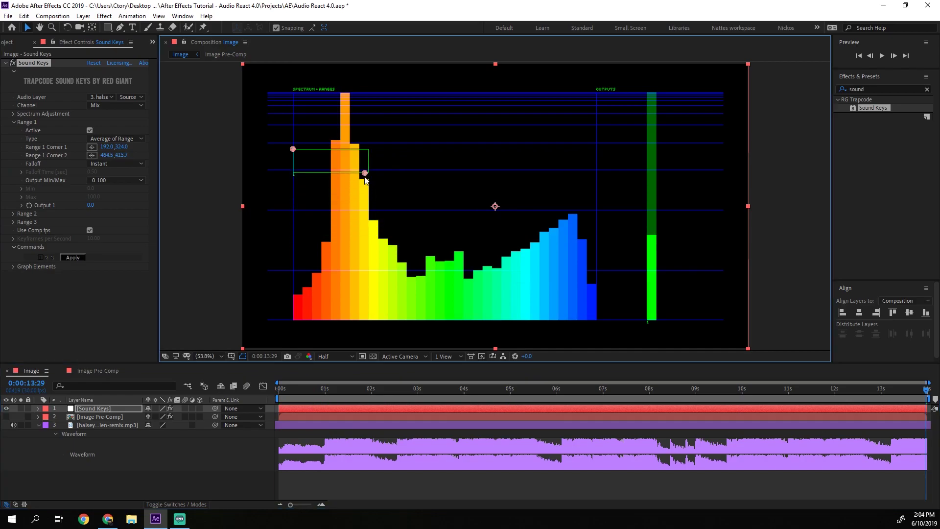
mouse_move(360, 196)
left_mouse_down()
mouse_move(352, 188)
mouse_move(364, 182)
left_mouse_up()
key("ctrl+Right")
key("ctrl+Left")
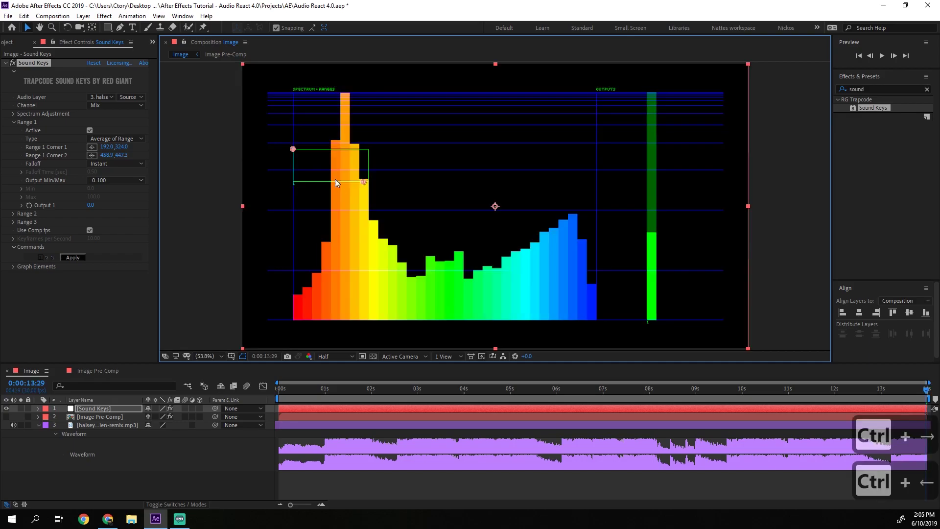
mouse_move(360, 180)
left_mouse_down()
mouse_move(352, 176)
mouse_move(367, 181)
left_mouse_up()
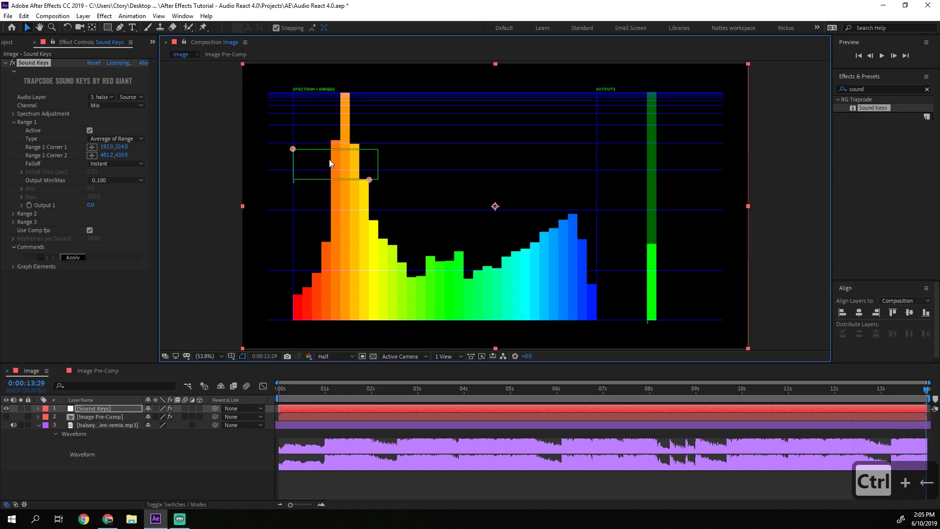
mouse_move(293, 151)
left_mouse_down()
mouse_move(326, 142)
mouse_move(368, 148)
left_mouse_up()
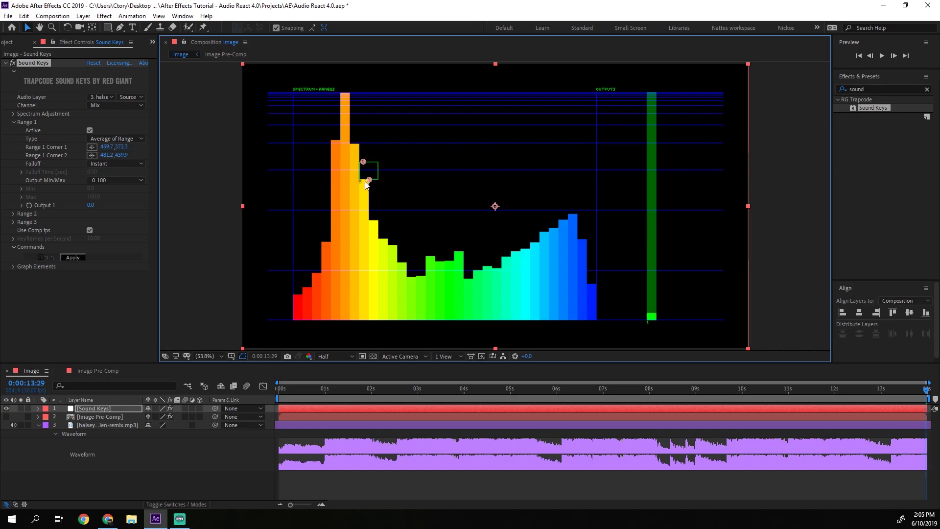
left_click_drag(363, 186, 370, 210)
Step: Preview with sound and narrow the Range 1 box to a thin bass column
left_click(308, 389)
key("space")
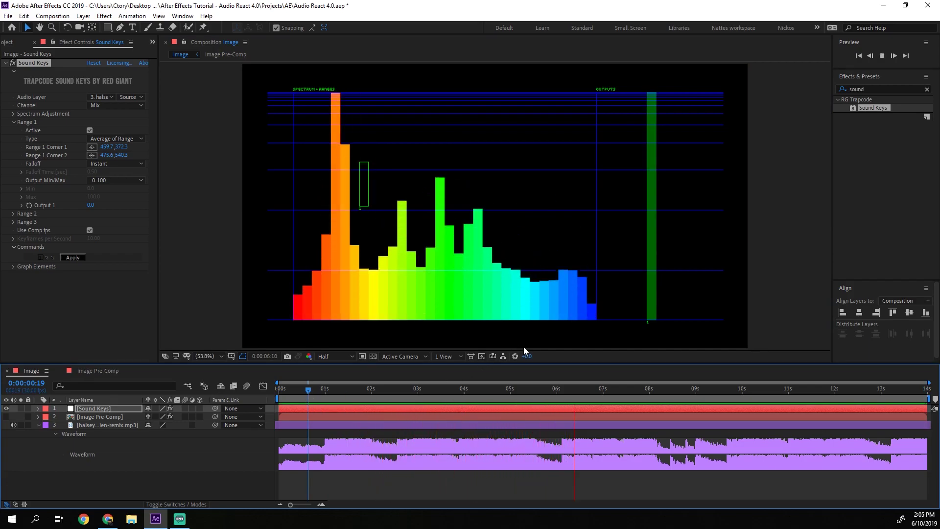
key("space")
left_click(421, 390)
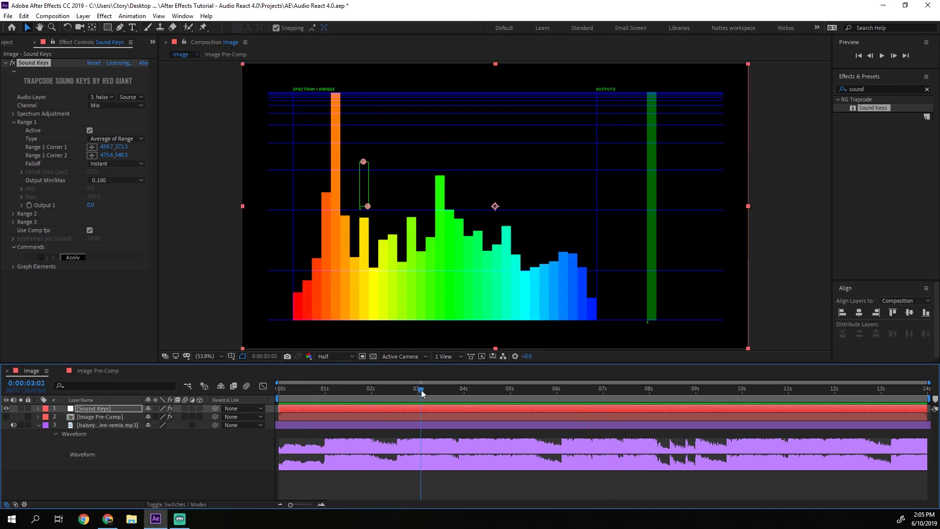
left_click(367, 210)
left_click_drag(367, 210, 355, 205)
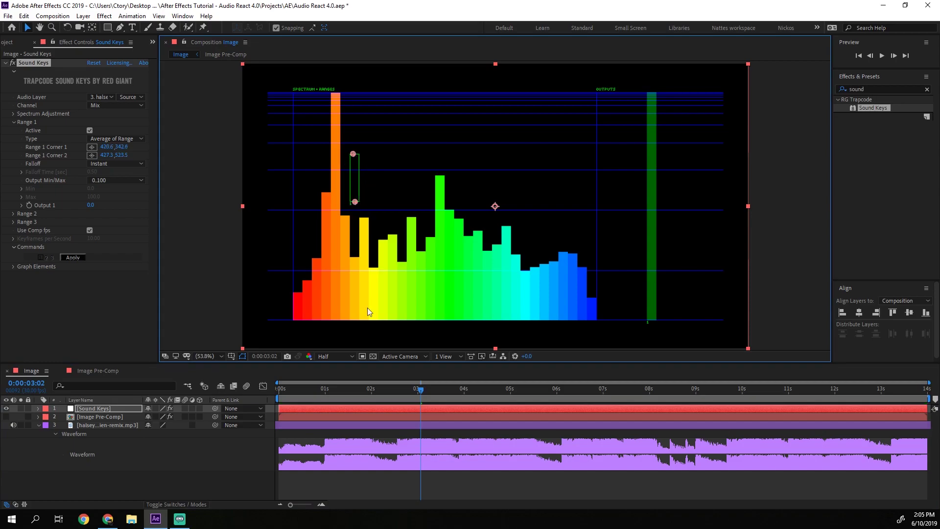
key("space")
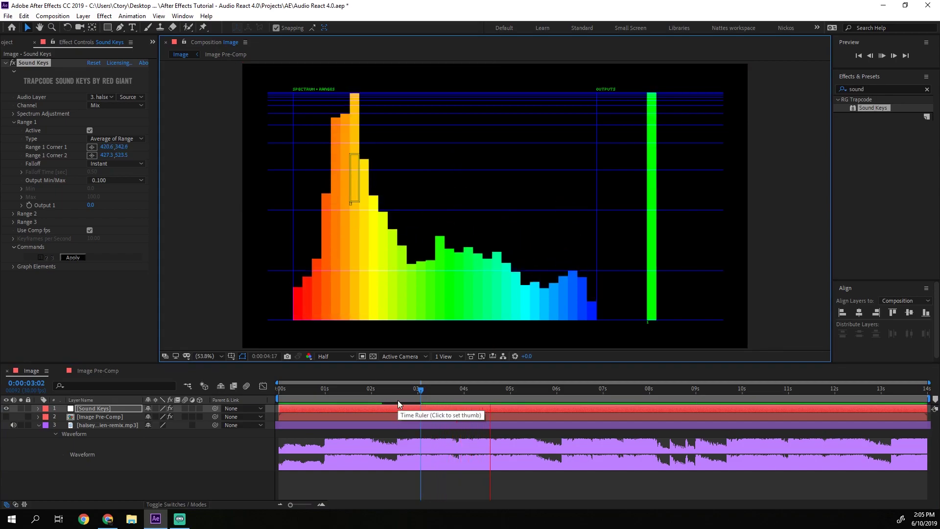
key("space")
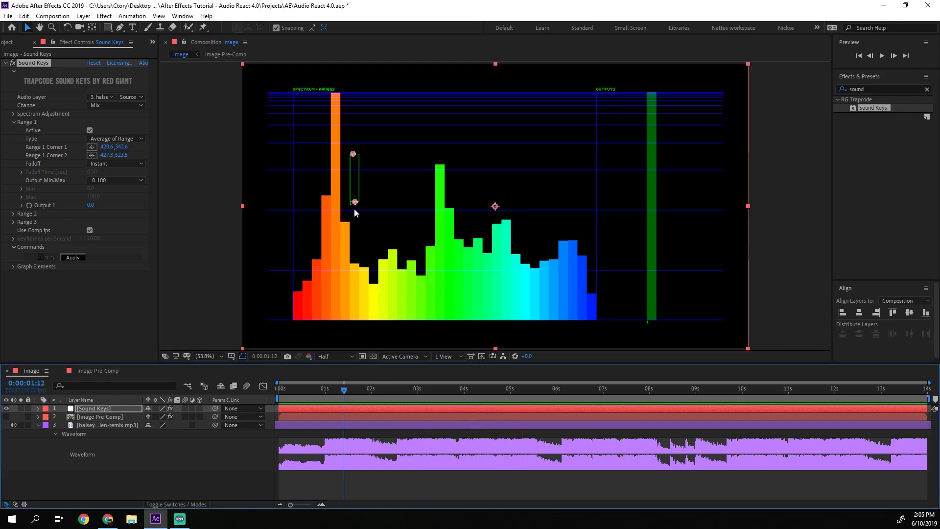
Step: Fine-tune the box's top and bottom edges, preview again and save the project
left_click_drag(355, 202, 356, 205)
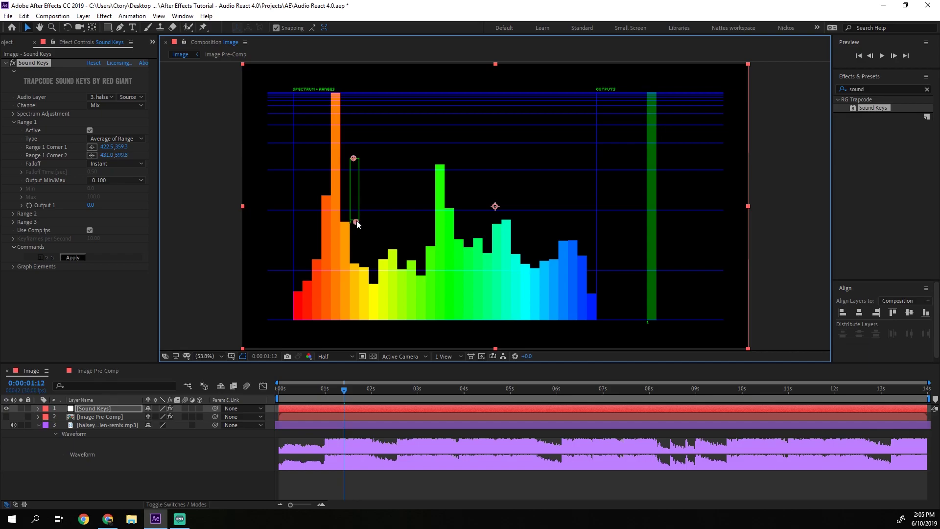
key("space")
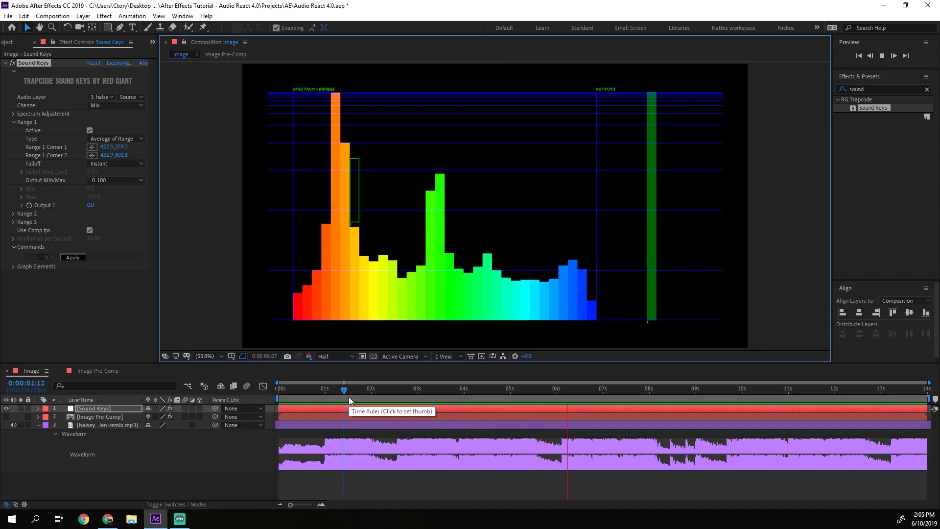
left_click(349, 397)
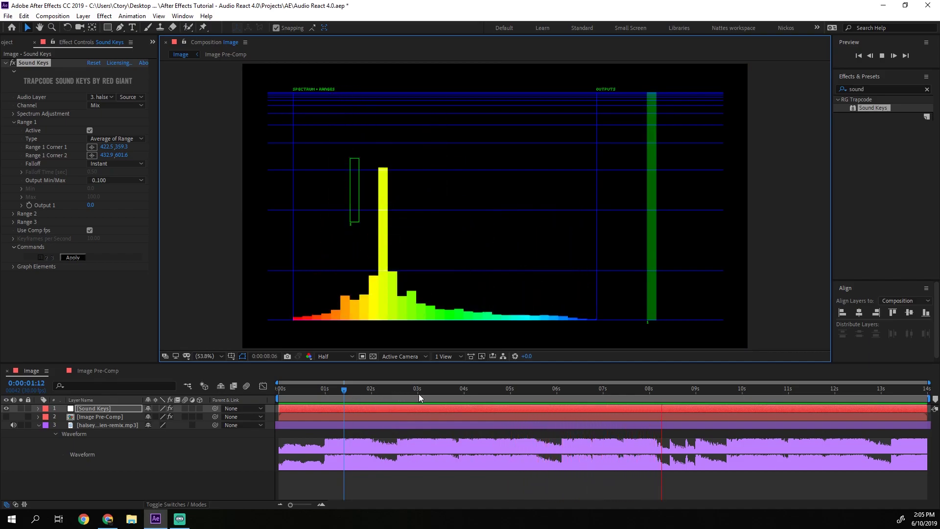
key("space")
left_click_drag(353, 158, 350, 148)
key("ctrl+s")
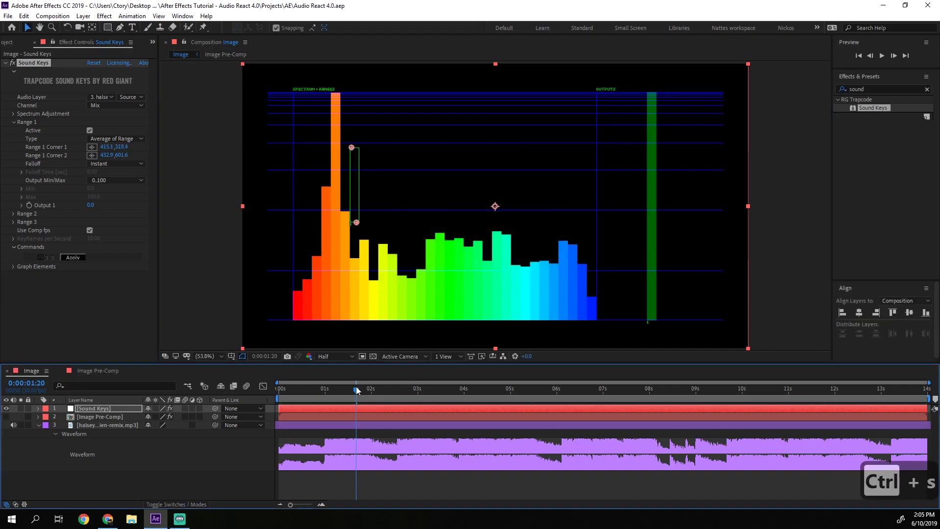
left_click_drag(357, 387, 427, 388)
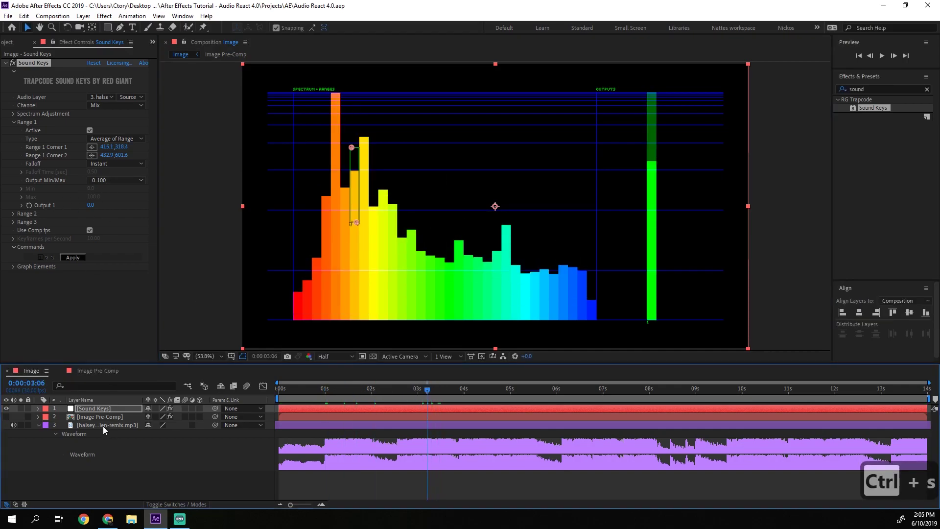
Step: Set Turbulent Displace Amount to 237, swap visibility to the image, then scrub Amount to 504
left_click(93, 416)
type("237")
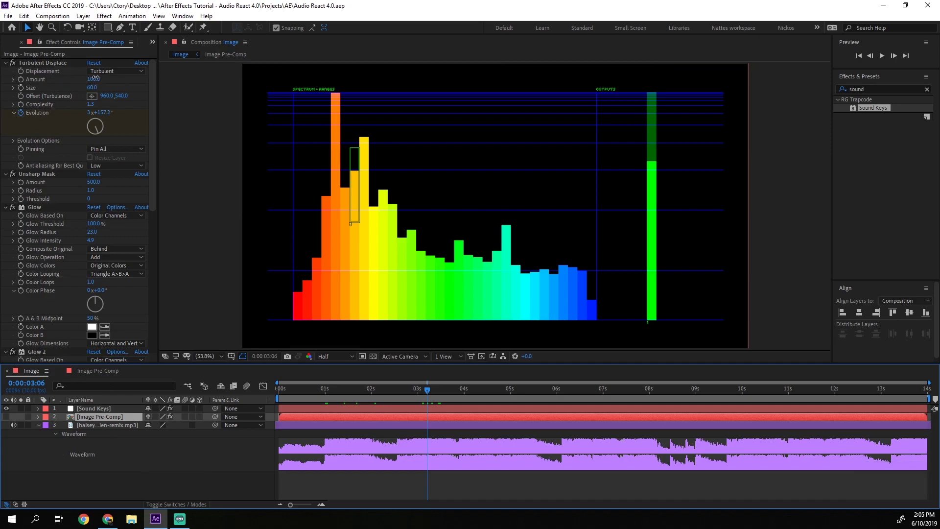
key("Return")
left_click(6, 409)
left_click(6, 417)
left_click_drag(93, 78, 60, 88)
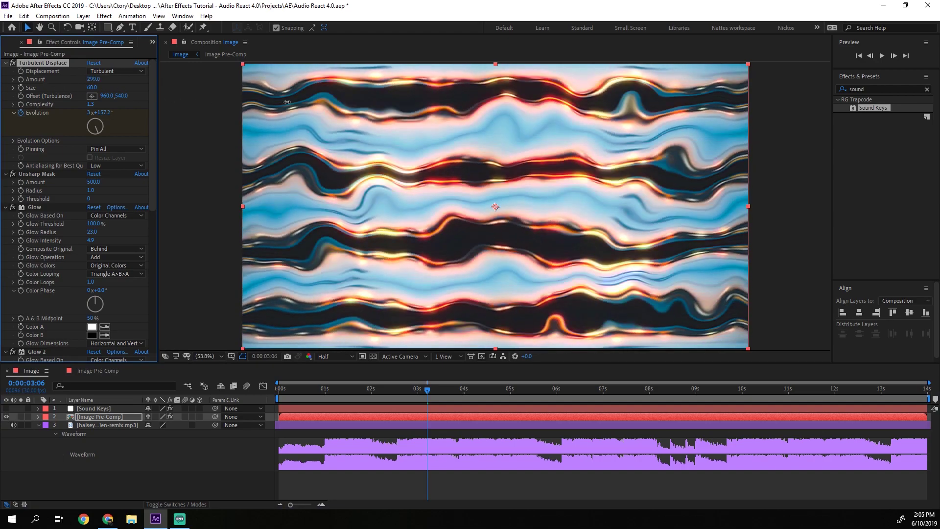
mouse_move(60, 88)
left_mouse_down()
mouse_move(240, 109)
mouse_move(304, 104)
mouse_move(98, 382)
left_mouse_up()
Step: Give Sound Keys Range 1 an Exponential falloff with a 1.00-second falloff time
left_click(83, 410)
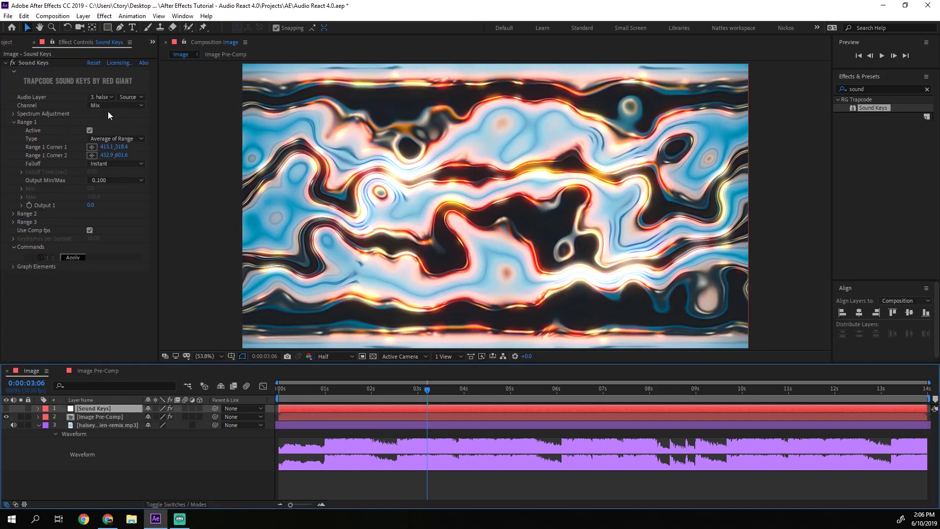
left_click(17, 214)
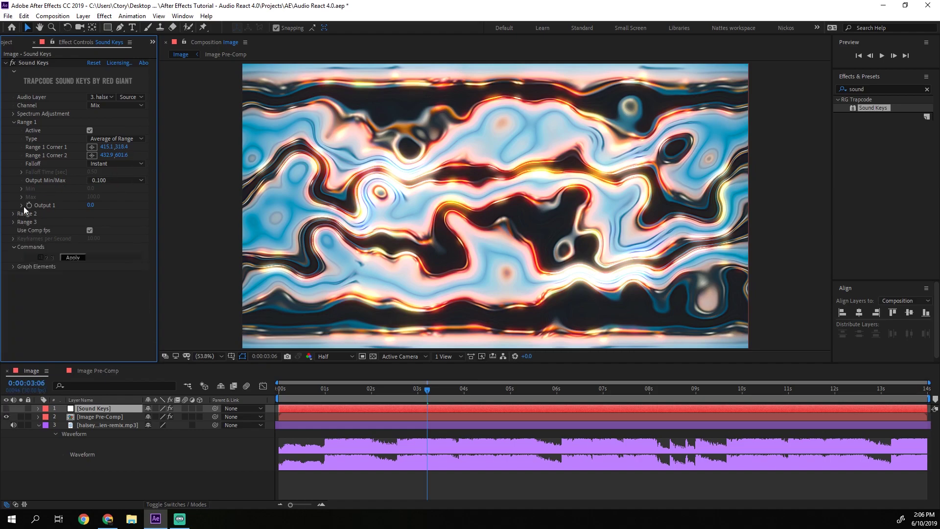
left_click(103, 162)
left_click(108, 197)
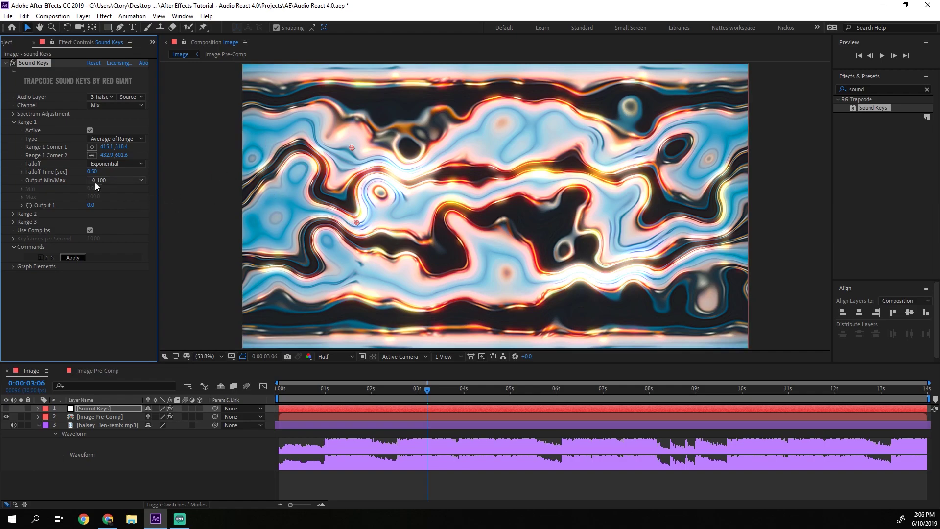
left_click(91, 171)
left_click(112, 179)
Step: Set custom output Min 100 and Max 700, bake Output 1 keyframes and reveal them
left_click(110, 244)
left_click(94, 189)
type("100")
key("Tab")
type("700")
key("Return")
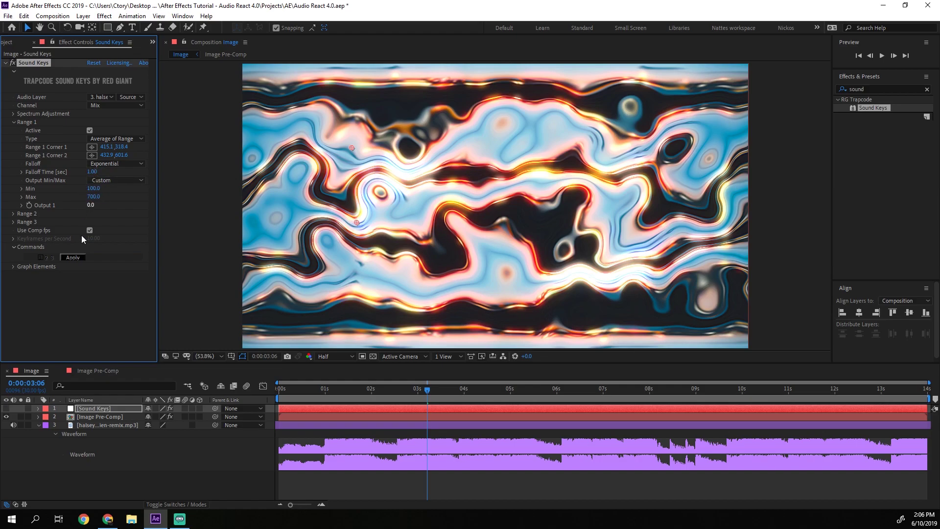
left_click(74, 257)
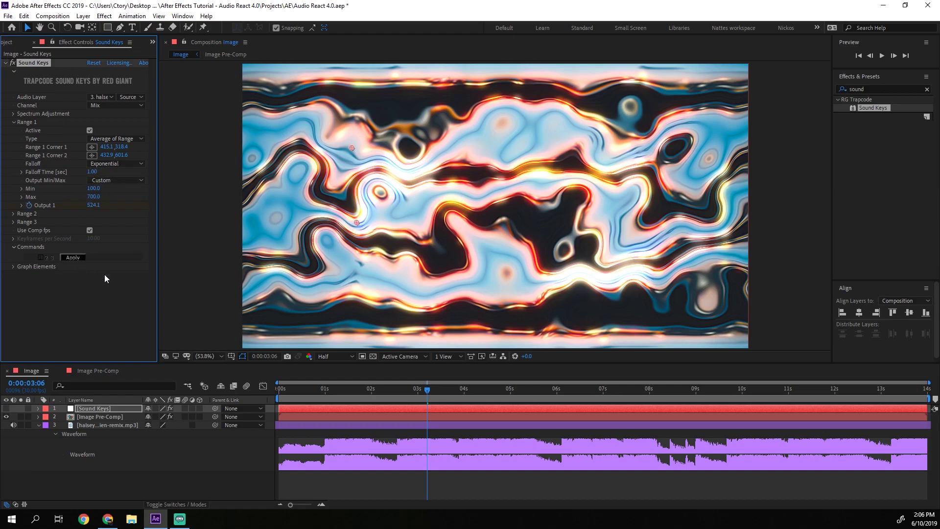
left_click(82, 409)
key("u")
Step: Expression-link the Image Pre-Comp's Turbulent Displace Amount to Sound Keys Output 1
left_click(101, 433)
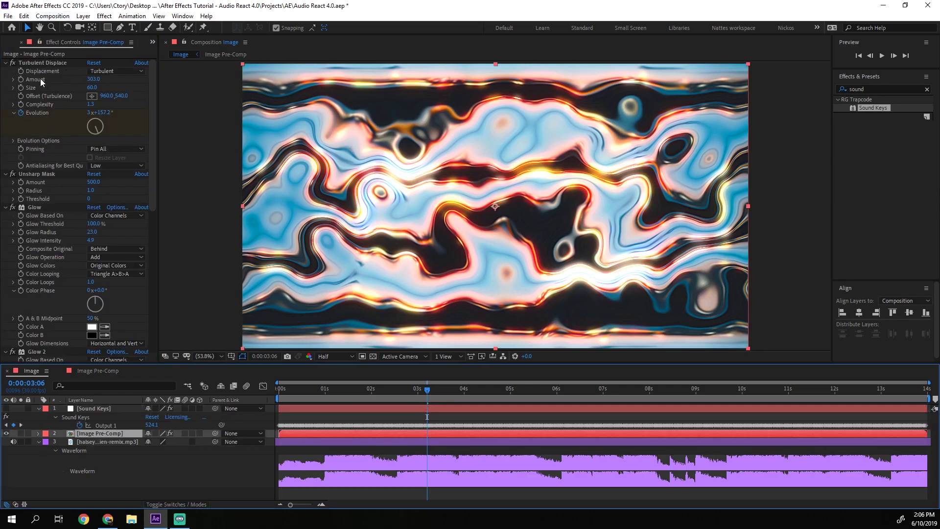
key("e")
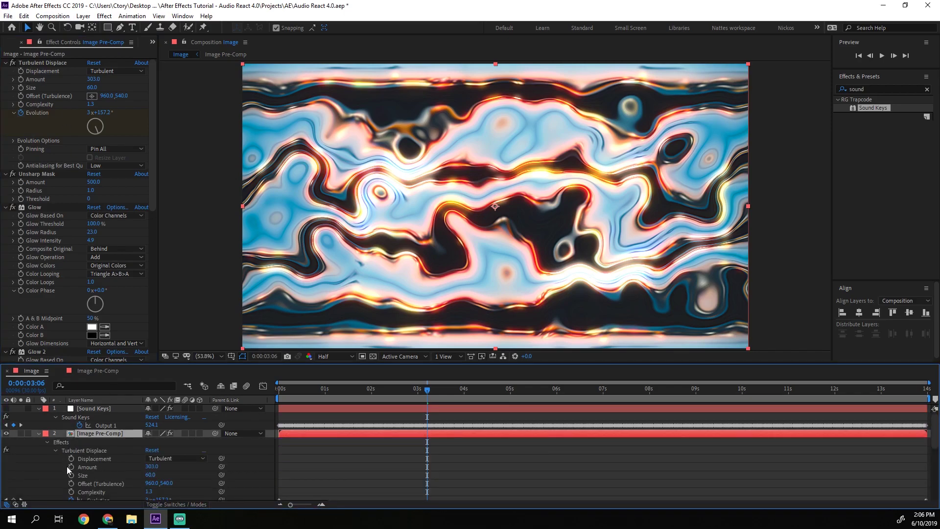
left_click(71, 467, "alt")
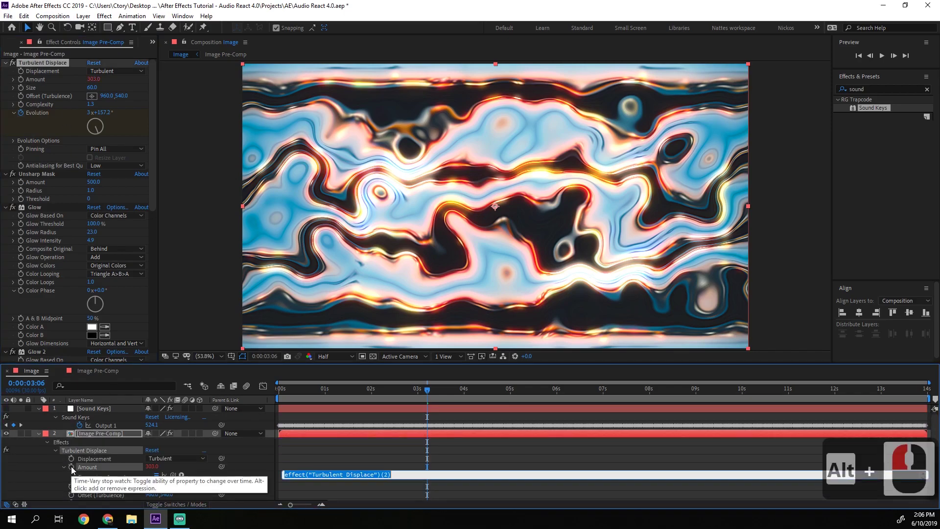
mouse_move(171, 474)
left_mouse_down()
mouse_move(117, 452)
mouse_move(99, 425)
left_mouse_up()
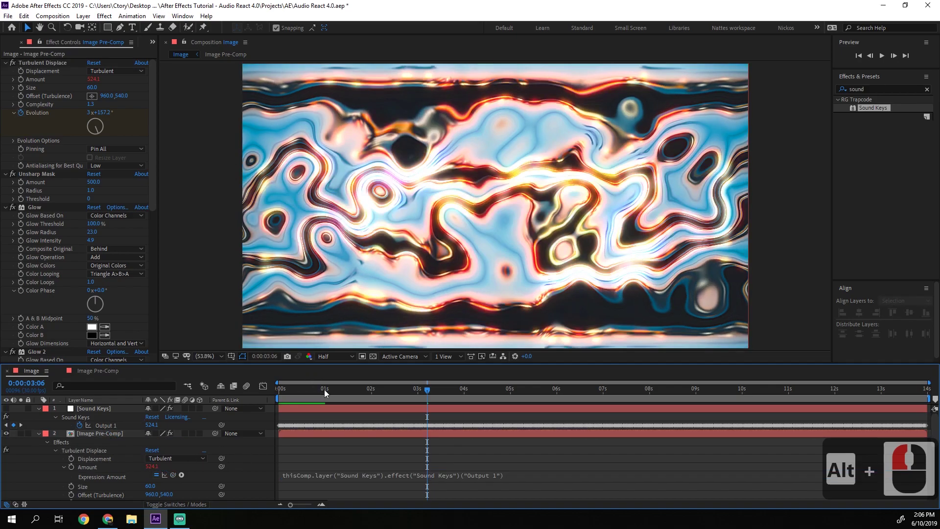
left_click_drag(326, 390, 272, 393)
Step: Preview the audio-reactive distortion and collapse the image and Sound Keys properties
key("space")
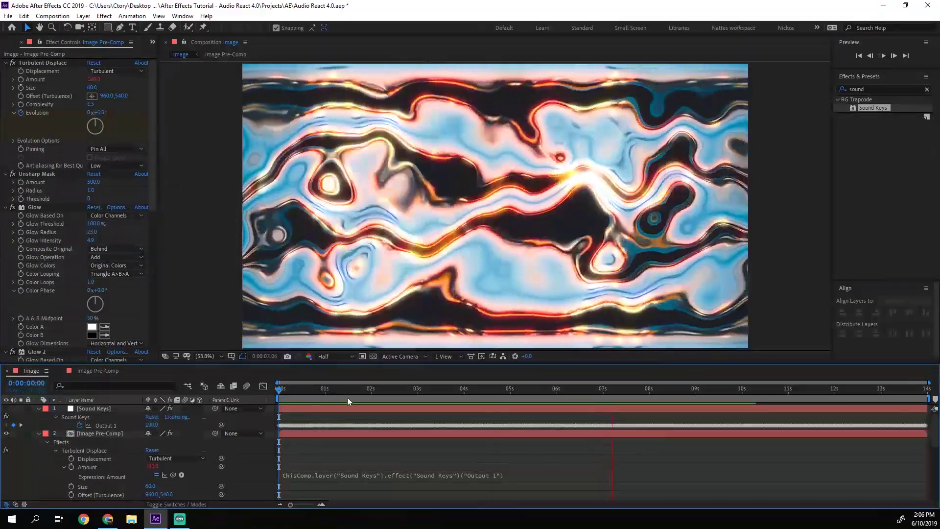
mouse_move(385, 391)
left_mouse_down()
mouse_move(321, 387)
mouse_move(503, 391)
mouse_move(325, 397)
left_mouse_up()
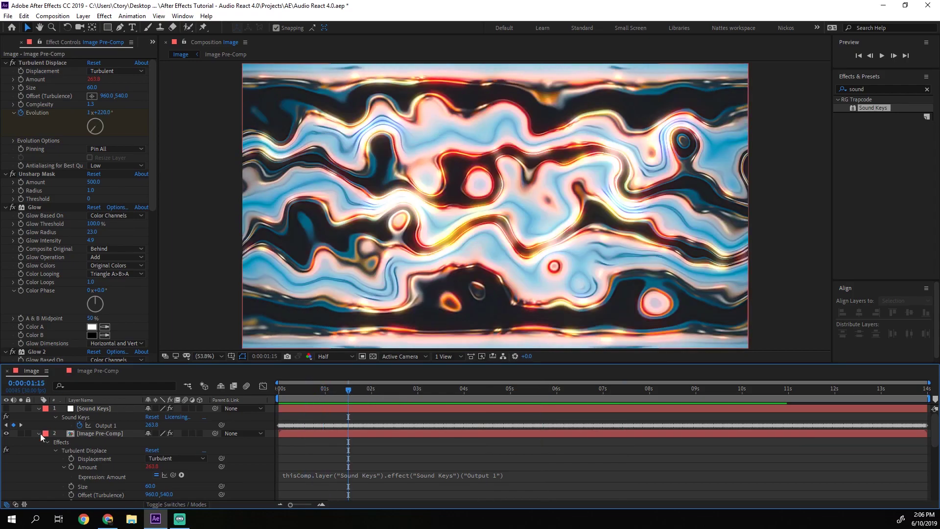
left_click(40, 433)
left_click(40, 409)
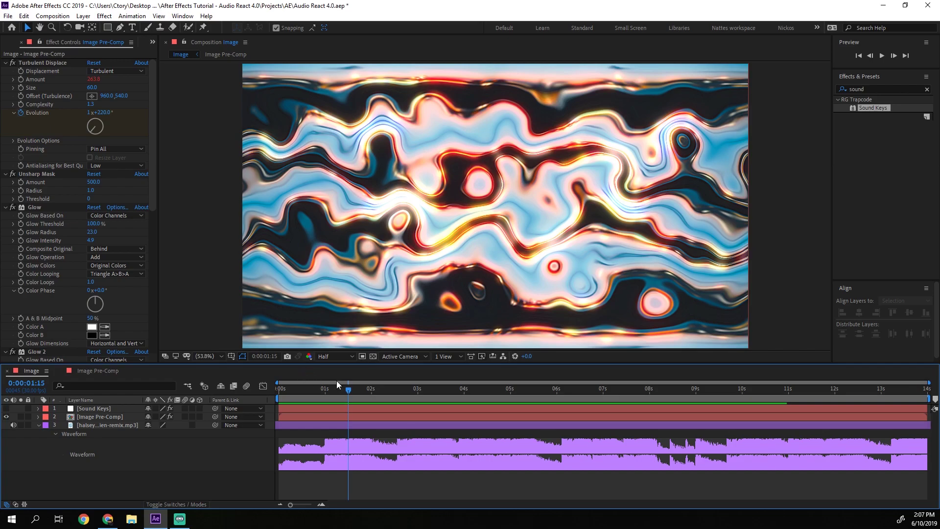
left_click_drag(328, 397, 370, 397)
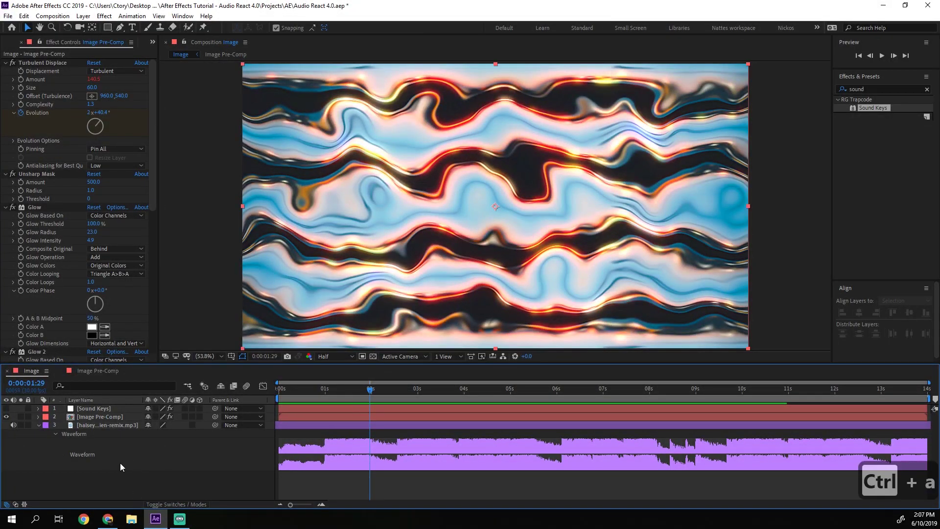
Step: Pre-compose all three layers into 'Main', then preview from frame zero
key("ctrl+a")
right_click(107, 421)
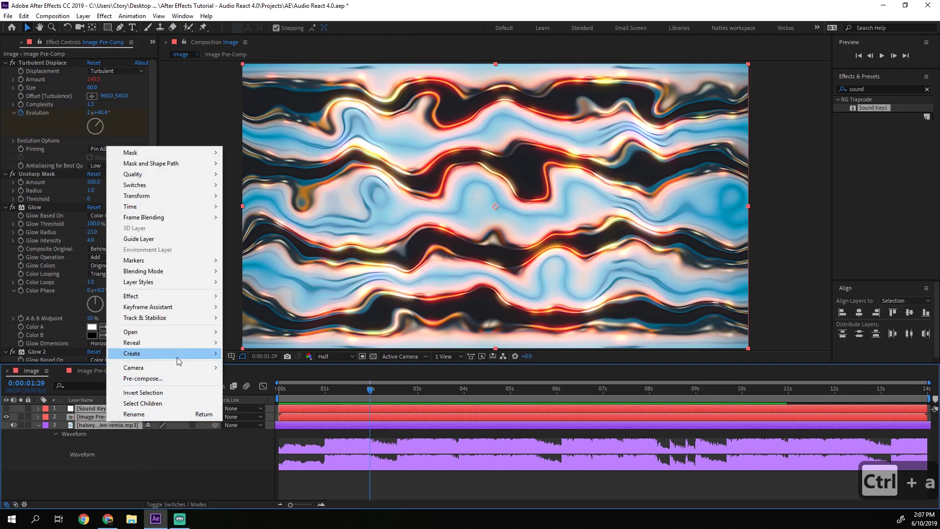
left_click(159, 378)
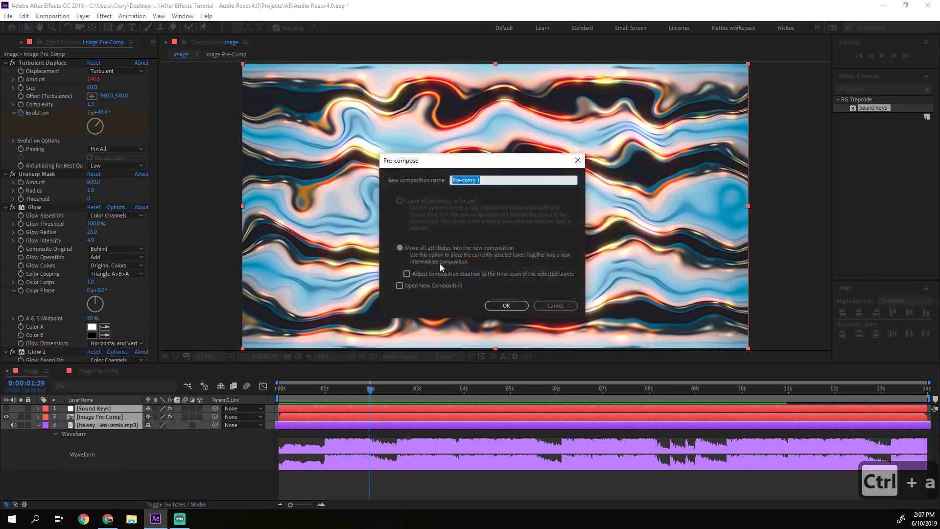
type("Main")
key("Return")
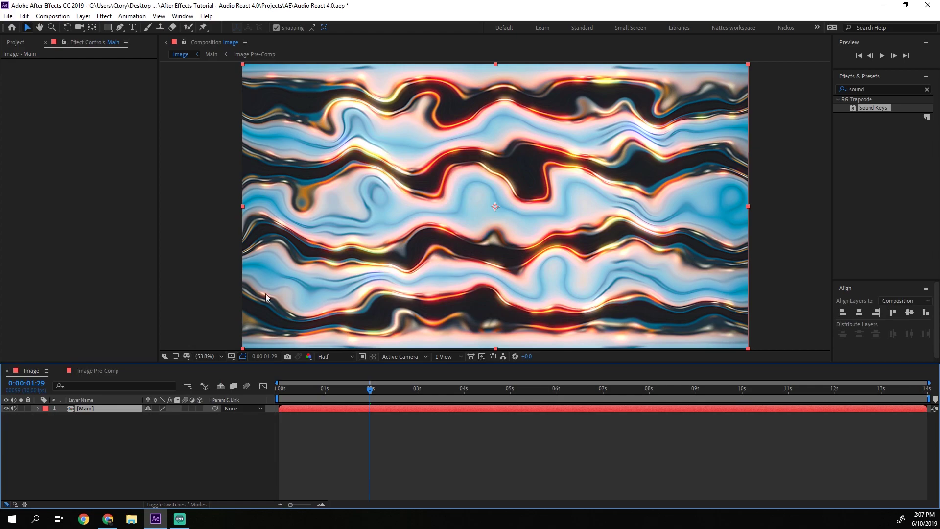
left_click(148, 458)
left_click(283, 389)
key("space")
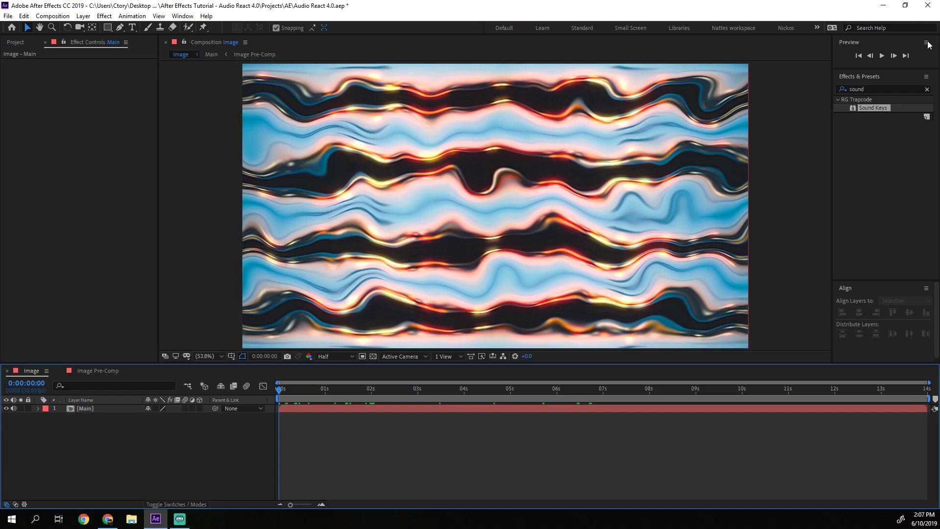
Step: Apply CC Plastic from a 'plast' search to Main and expand Surface Bump, Light and Shading
left_click(884, 86)
type("plast")
left_click_drag(866, 107, 92, 415)
left_click(13, 71)
left_click(13, 130)
left_click(13, 205)
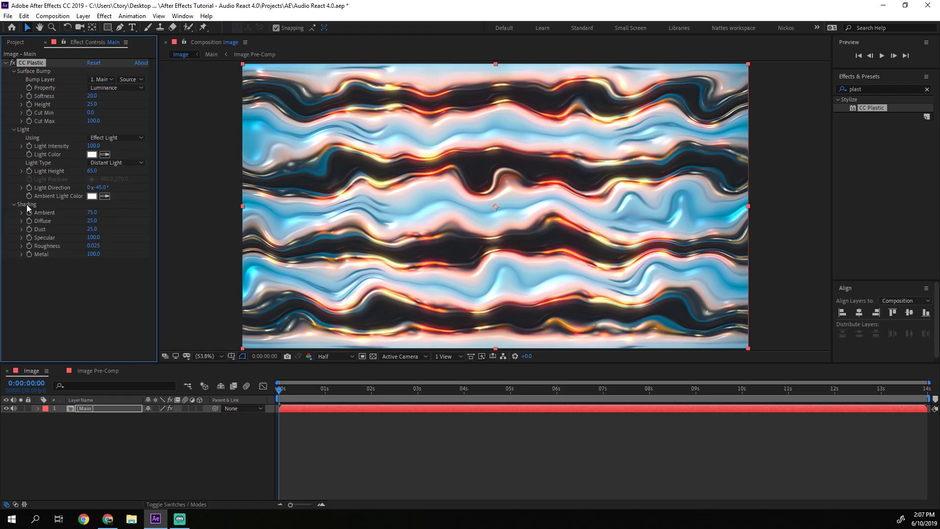
Step: Set CC Plastic bump Softness to 15 and Height to -21, confirming Cut Min
left_click(186, 213)
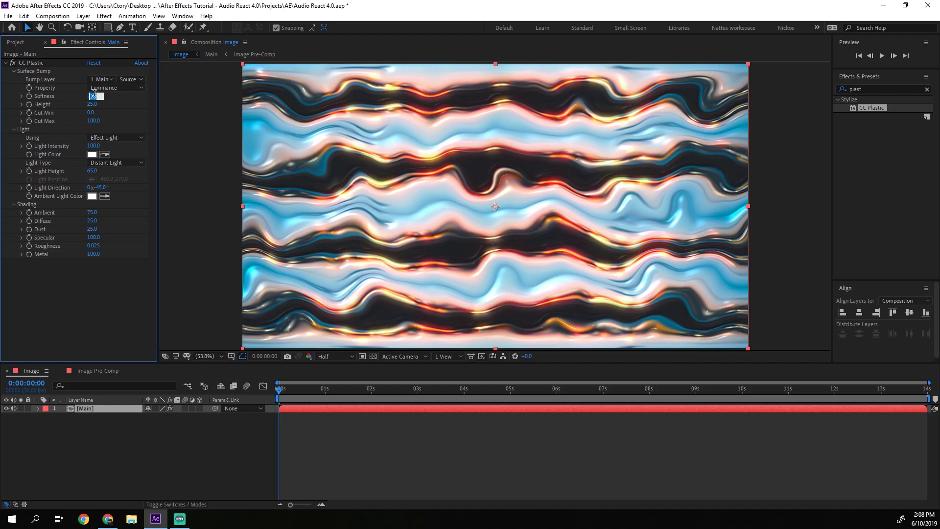
left_click_drag(92, 96, 88, 96)
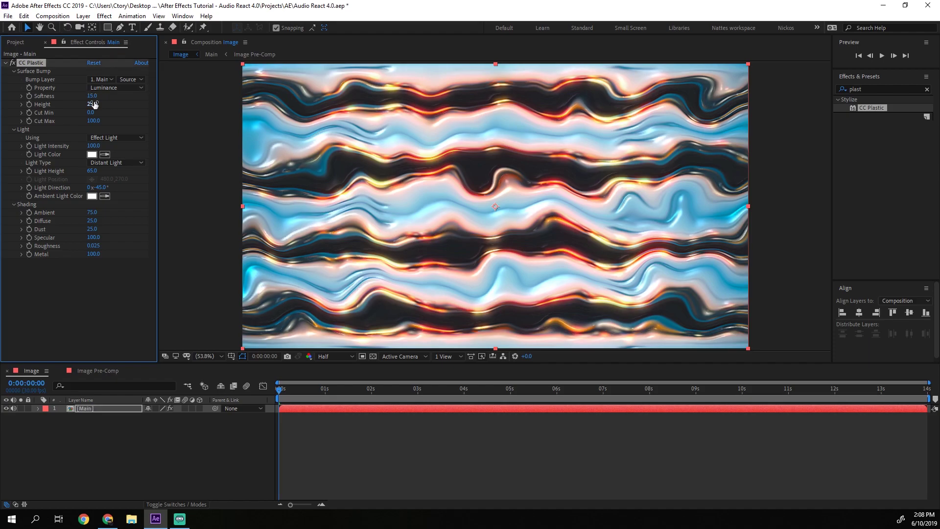
left_click(94, 104)
type("-21")
key("Return")
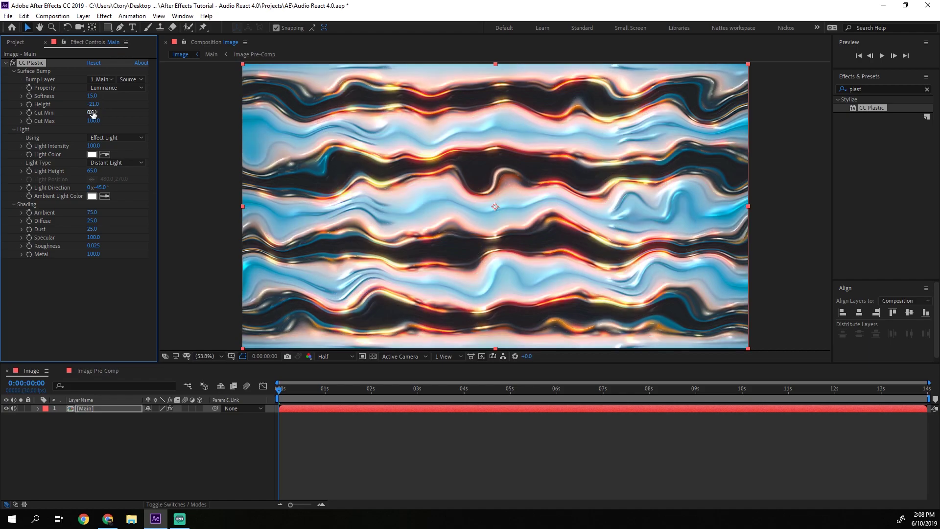
key("Return")
Step: Set Light Intensity 125, Dust 0, Metal 50 and Specular 85, checking around 4 seconds
left_click(91, 146)
type("125")
key("Return")
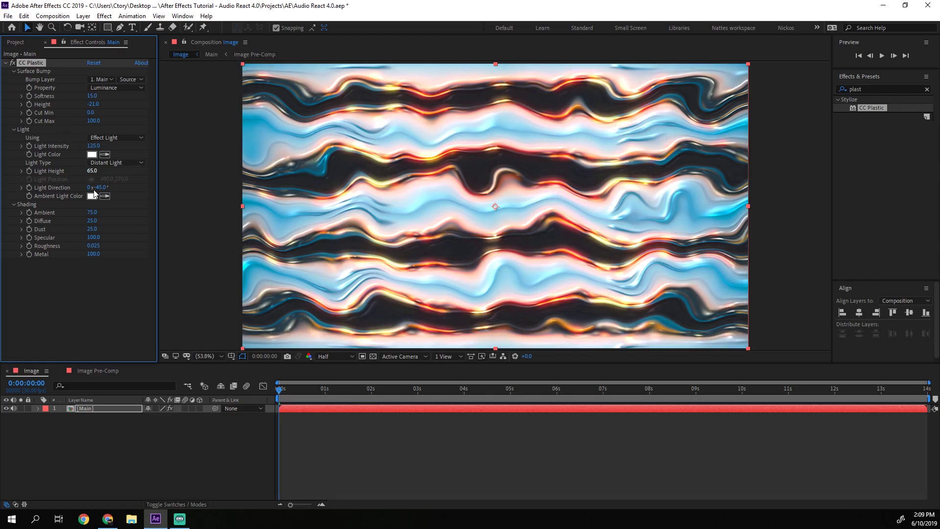
left_click(91, 229)
type("0")
key("Tab")
key("Tab")
key("Tab")
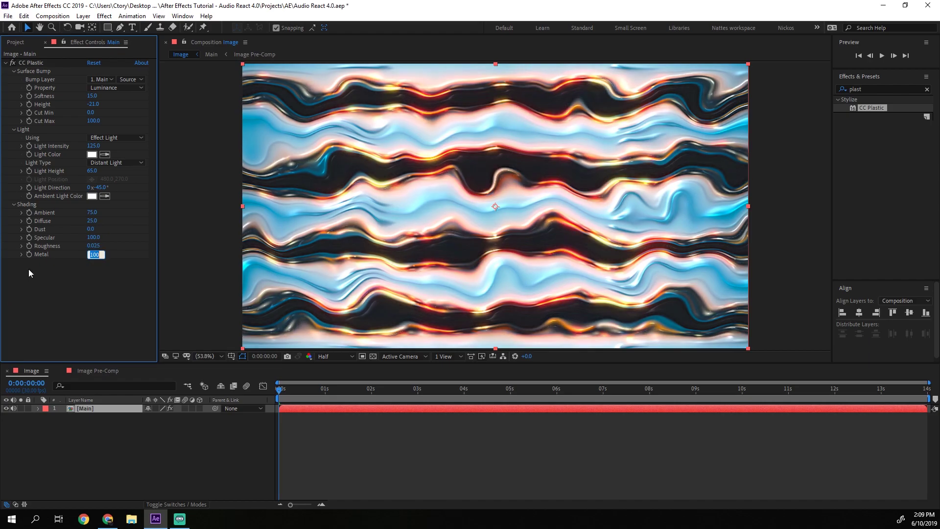
type("50")
key("Return")
type("80")
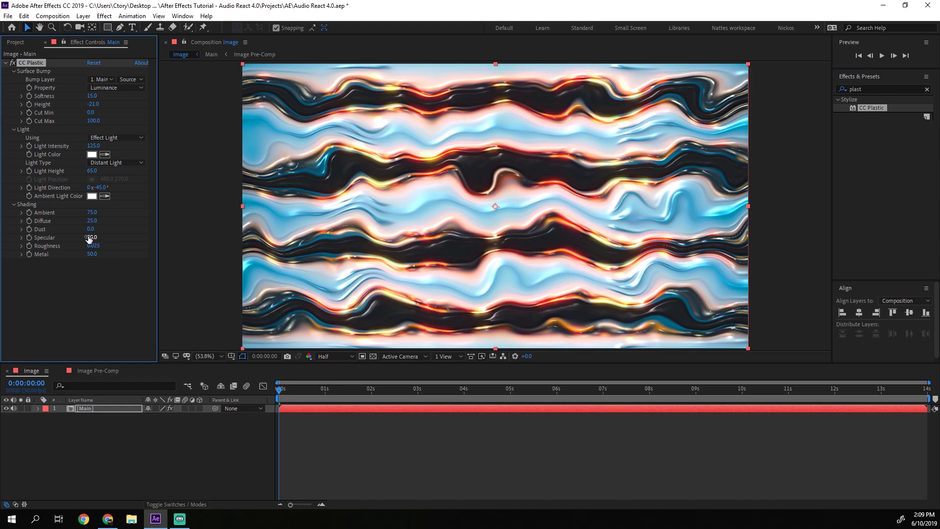
left_click_drag(89, 238, 78, 237)
mouse_move(394, 398)
left_mouse_down()
mouse_move(494, 403)
mouse_move(458, 412)
left_mouse_up()
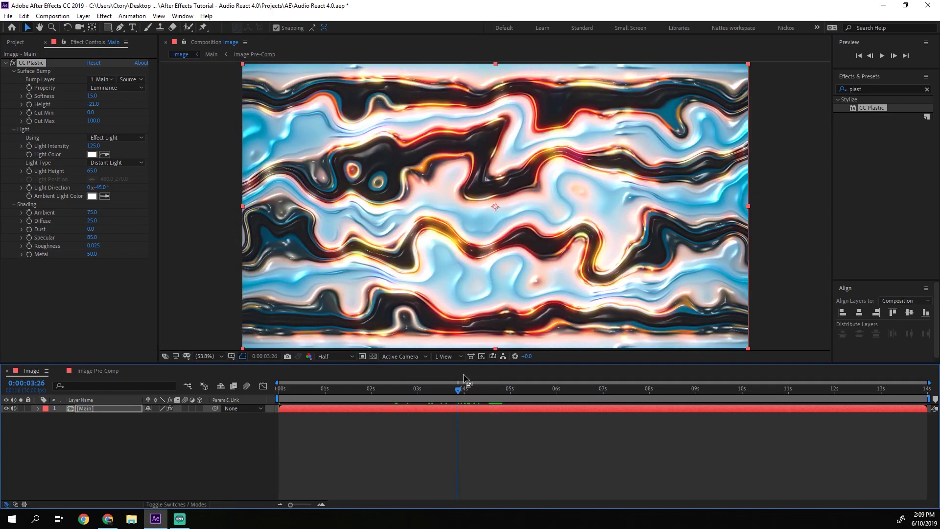
Step: Add Unsharp Mask with Amount 75 to Main and check the animation
left_click(864, 88)
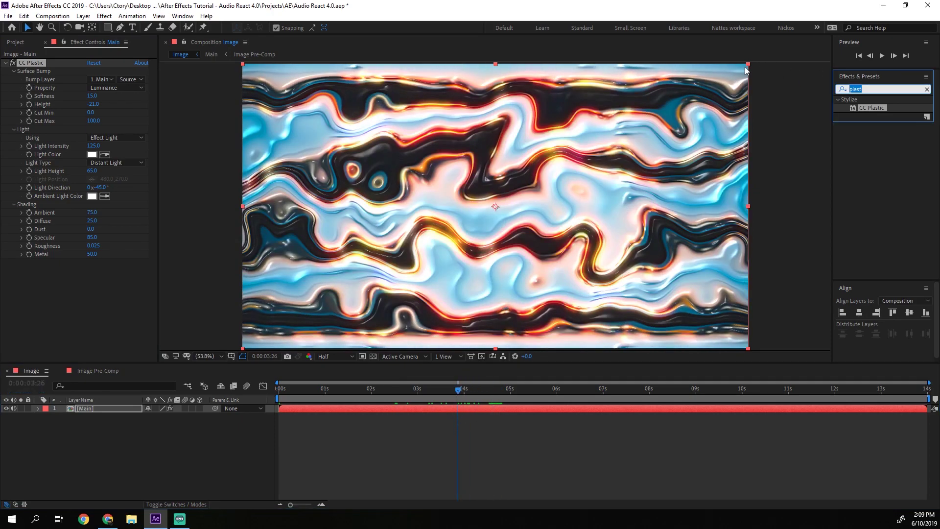
type("unsha")
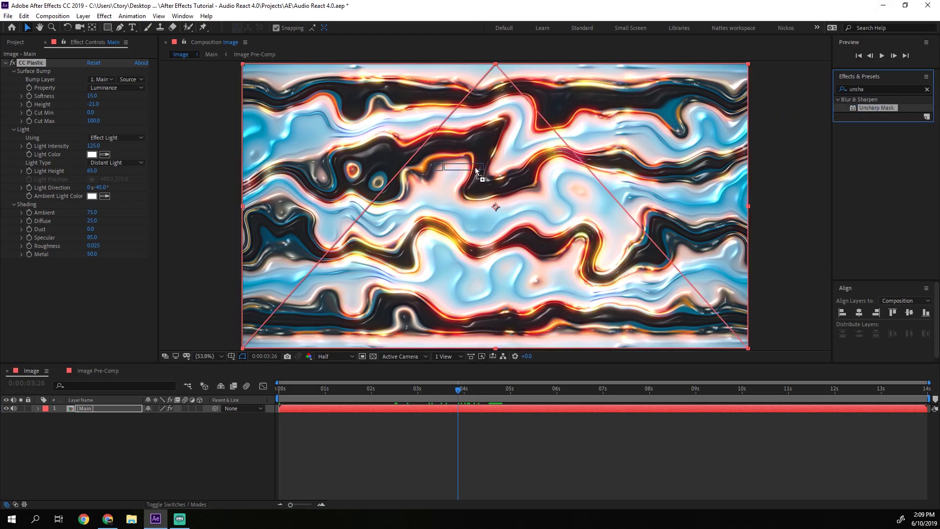
left_click_drag(881, 107, 112, 282)
left_click(93, 271)
type("5")
key("Return")
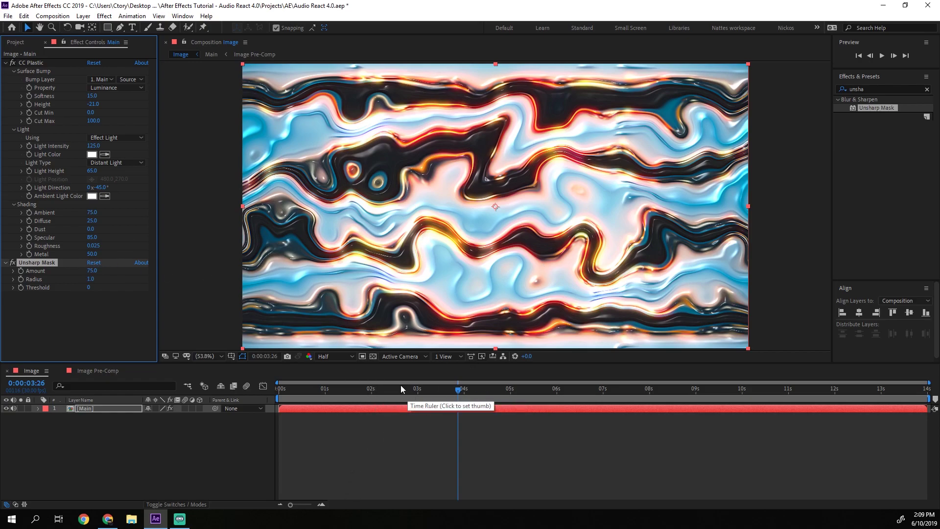
key("space")
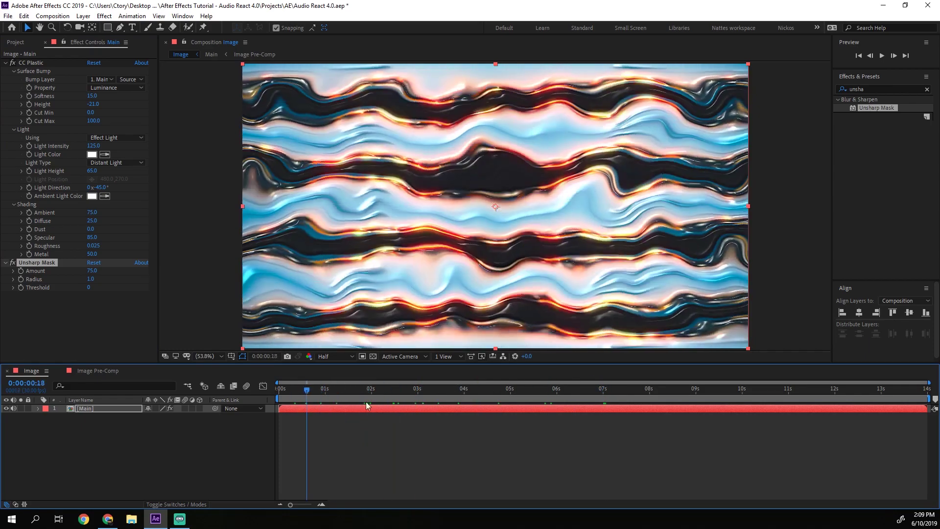
left_click(119, 446)
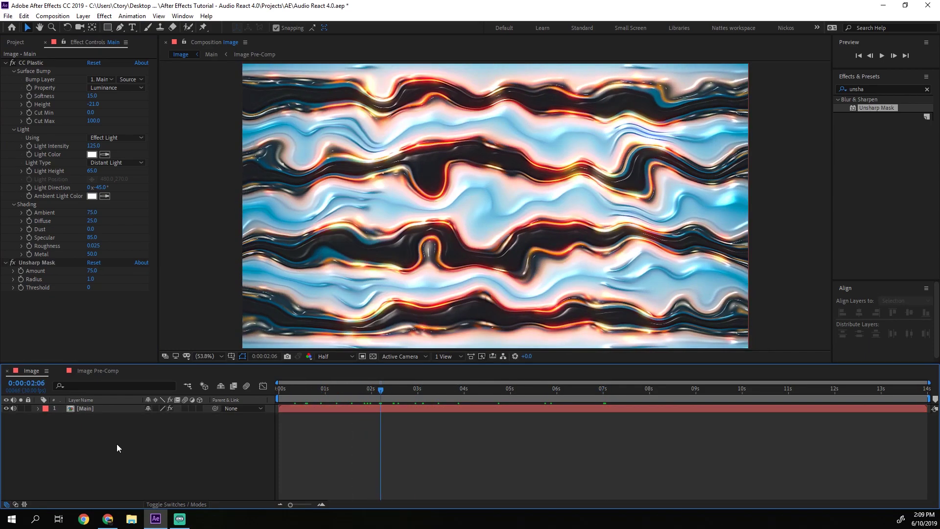
Step: Create an adjustment layer named 'Color Correct' with Ctrl+Alt+Y and clear the effect search
key("ctrl+alt+y")
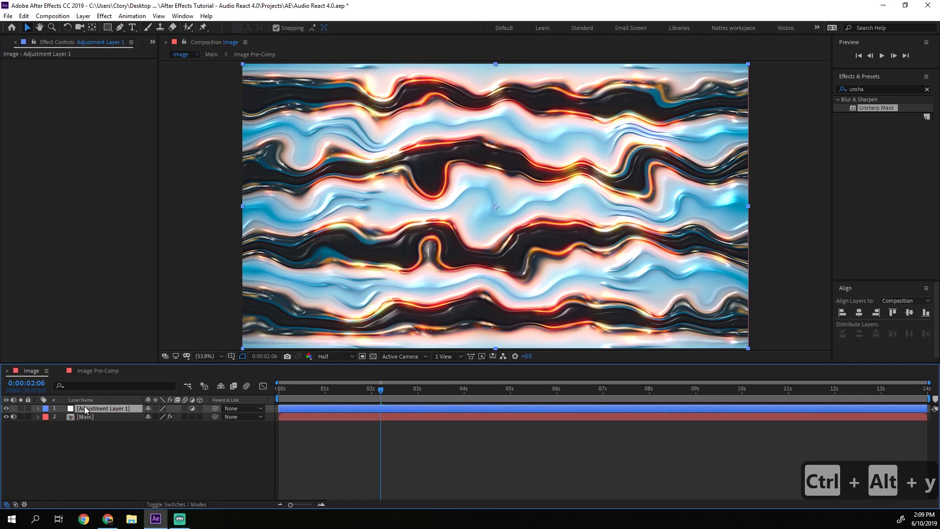
right_click(82, 468)
mouse_move(140, 359)
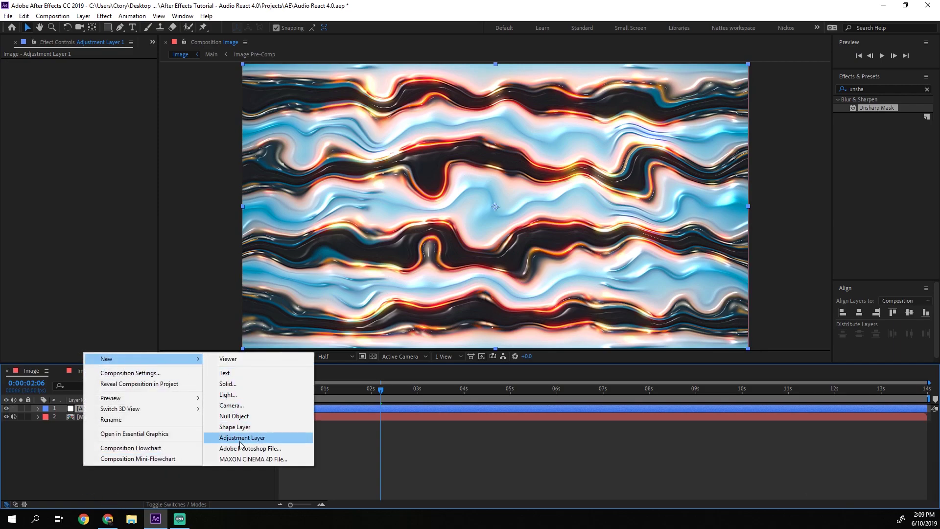
left_click(67, 449)
left_click(88, 406)
key("Return")
type("Color Correct")
key("Return")
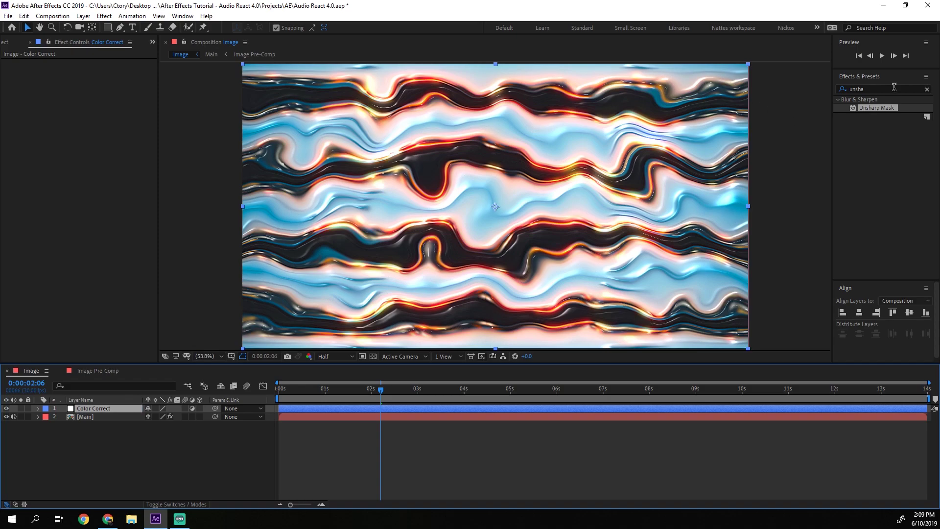
left_click(893, 88)
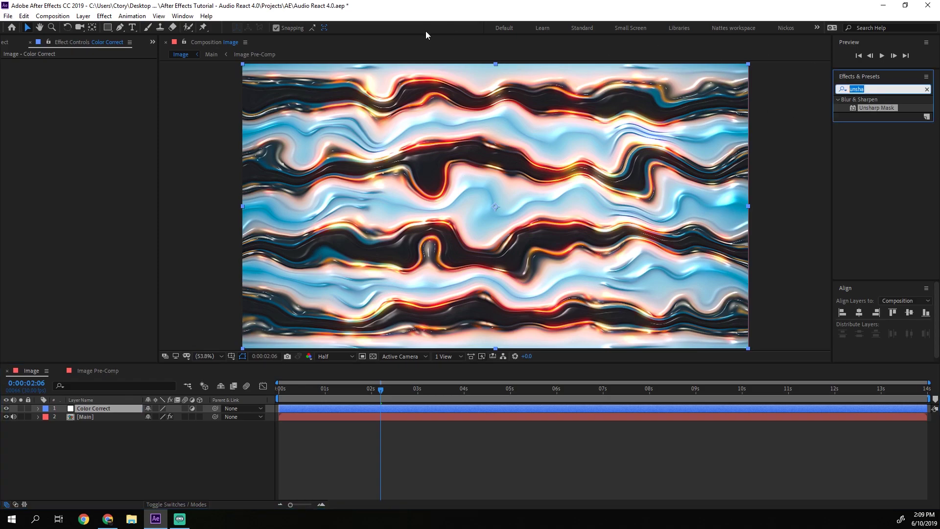
key("BackSpace")
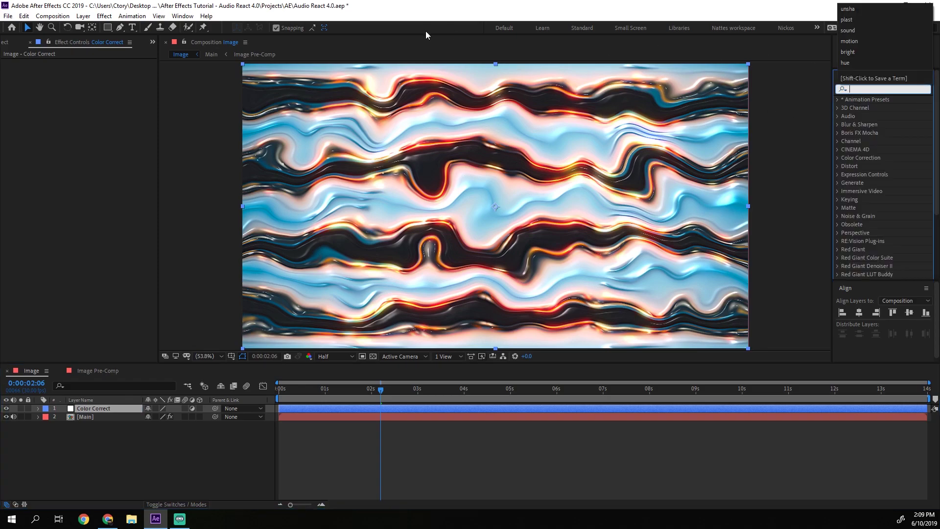
mouse_move(427, 398)
left_mouse_down()
mouse_move(599, 399)
mouse_move(348, 391)
left_mouse_up()
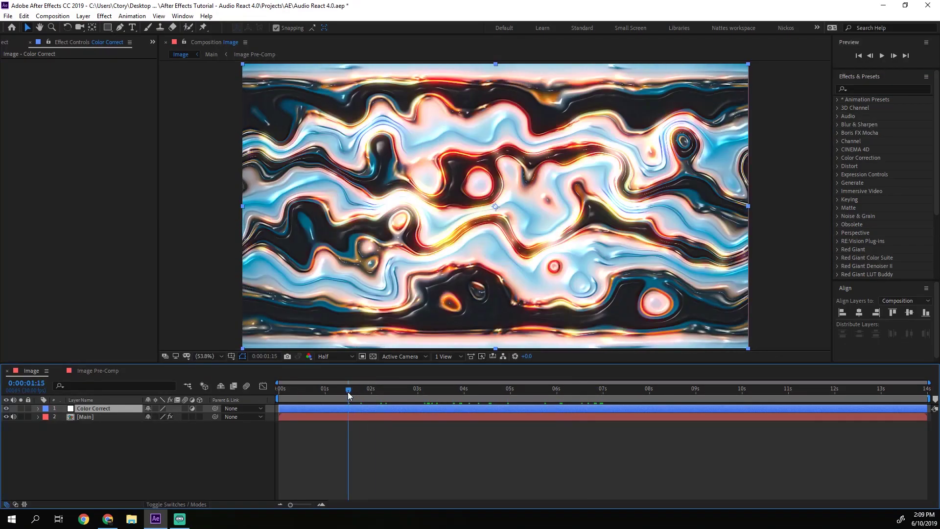
Step: Apply Magic Bullet Looks to Color Correct using the Blockbuster Cool 'Classic Ultimatum' look
left_click(867, 87)
type("looks")
left_click_drag(872, 105, 156, 108)
left_click(34, 89)
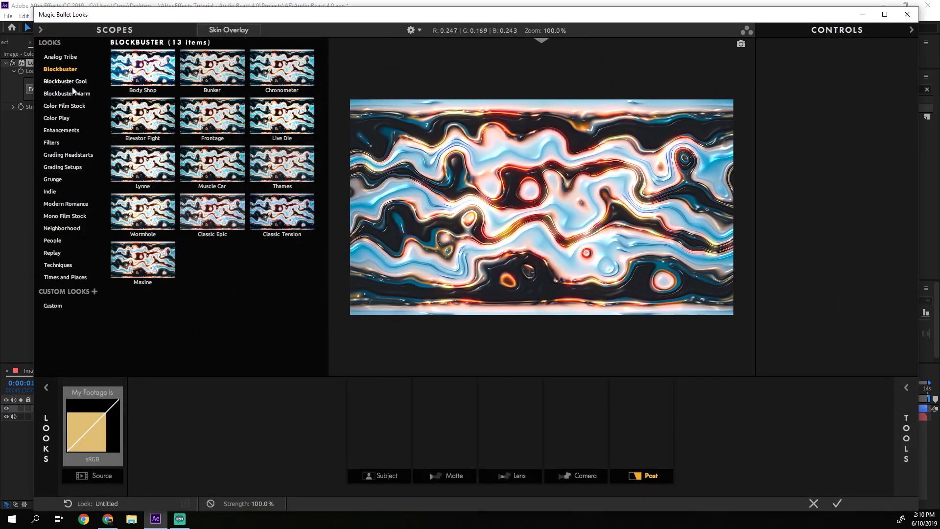
left_click(65, 107)
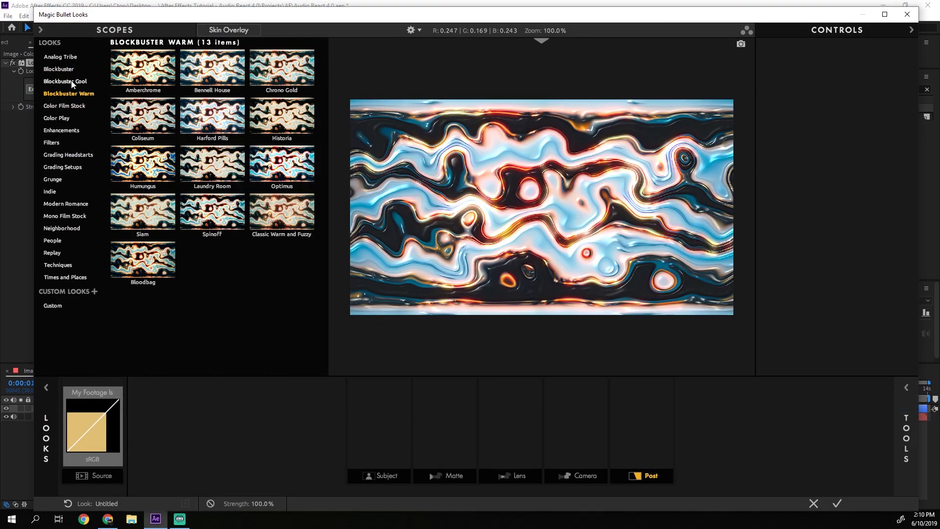
left_click(67, 81)
left_click(200, 324)
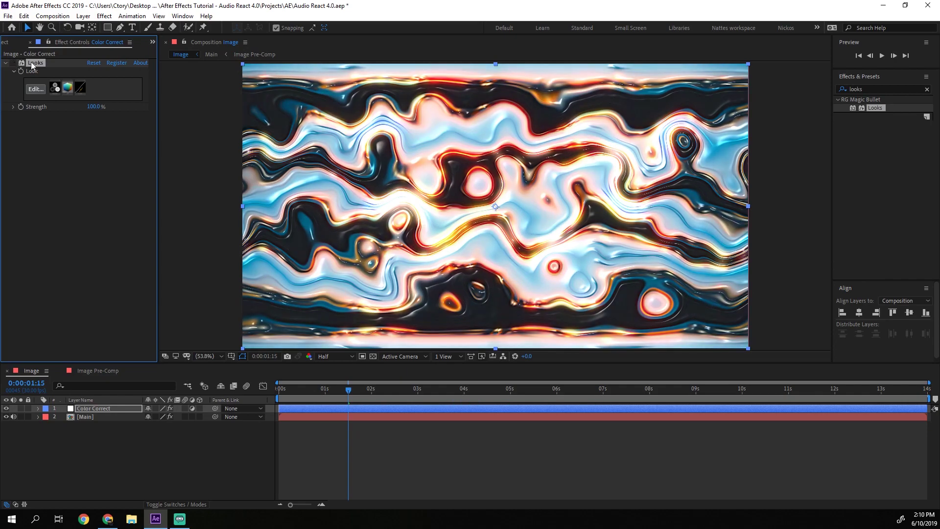
Step: Add Curves to Color Correct and bend its Blue channel curve slightly upward
left_click(870, 89)
left_click(887, 90)
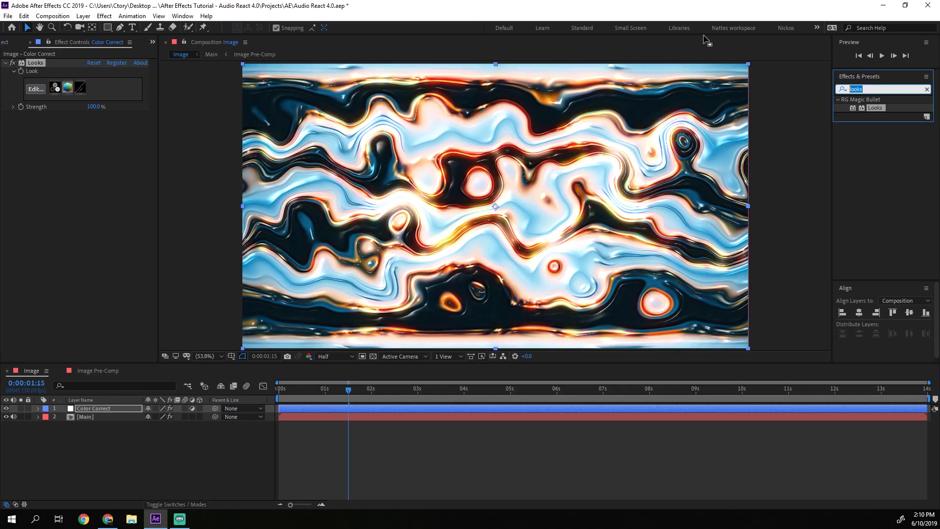
type("curves")
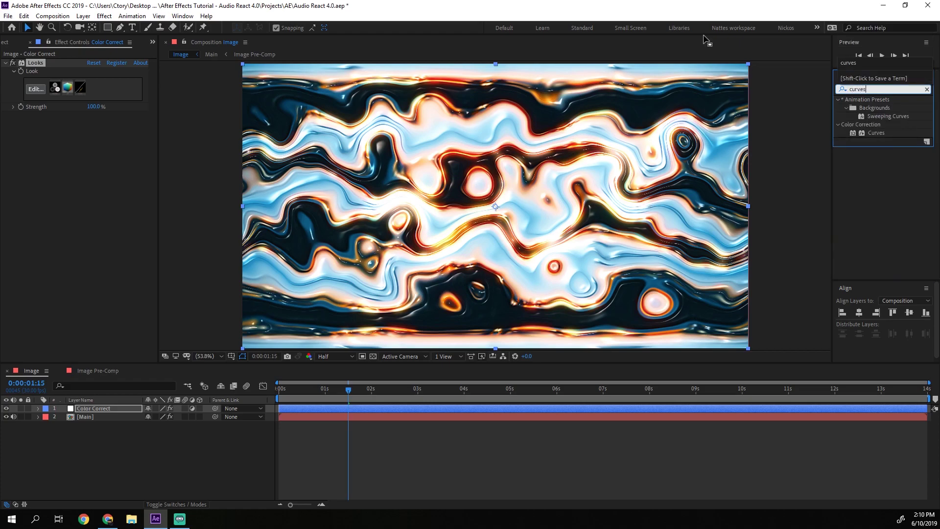
left_click_drag(875, 133, 123, 144)
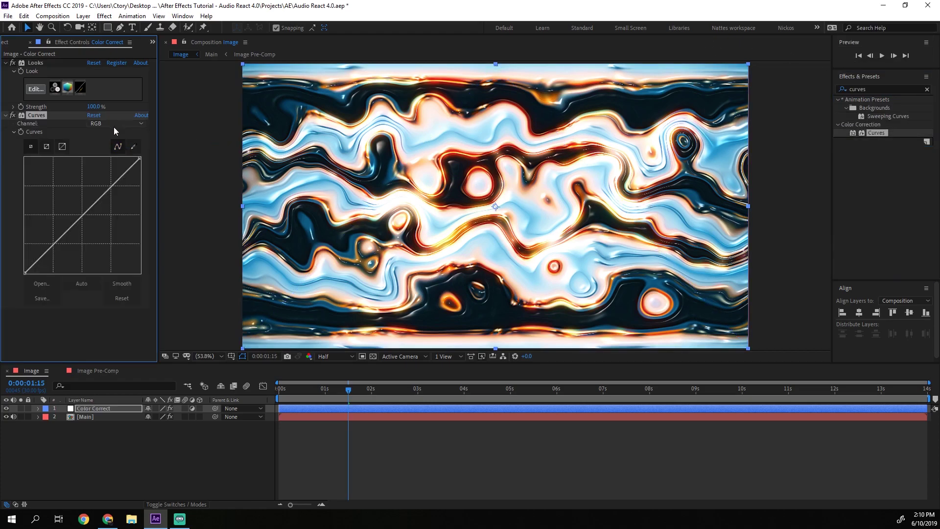
left_click(114, 124)
left_click(119, 167)
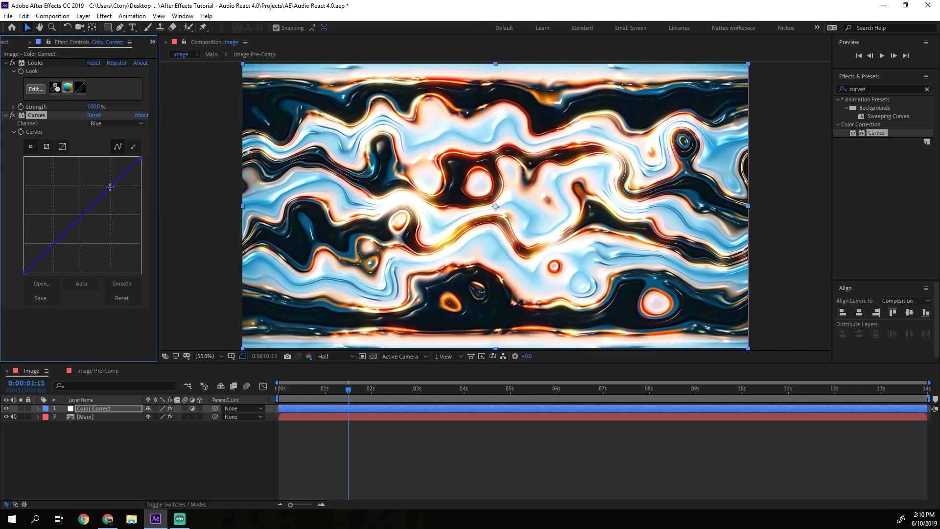
left_click_drag(110, 187, 105, 186)
left_click_drag(65, 227, 66, 230)
left_click(115, 447)
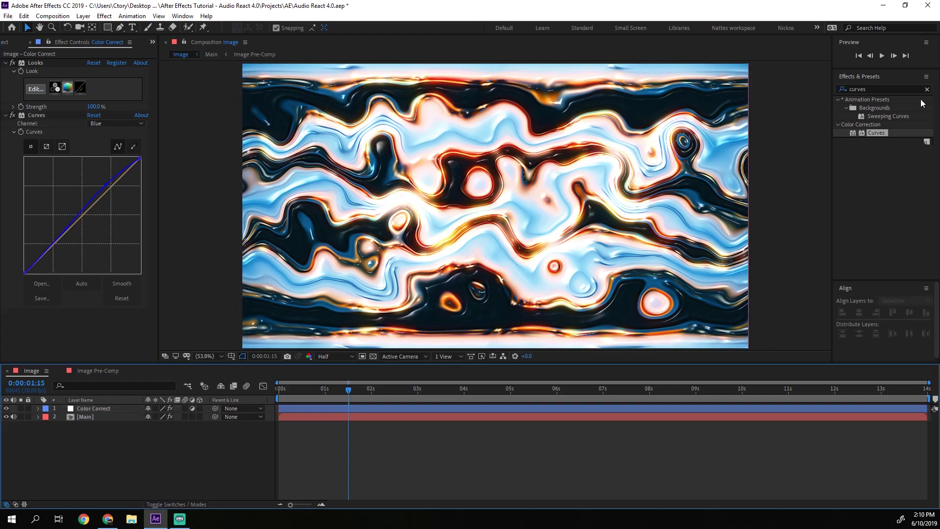
Step: Find CC Force Motion Blur with a 'cc force' search and add it to Color Correct
left_click(879, 86)
double_click(896, 89)
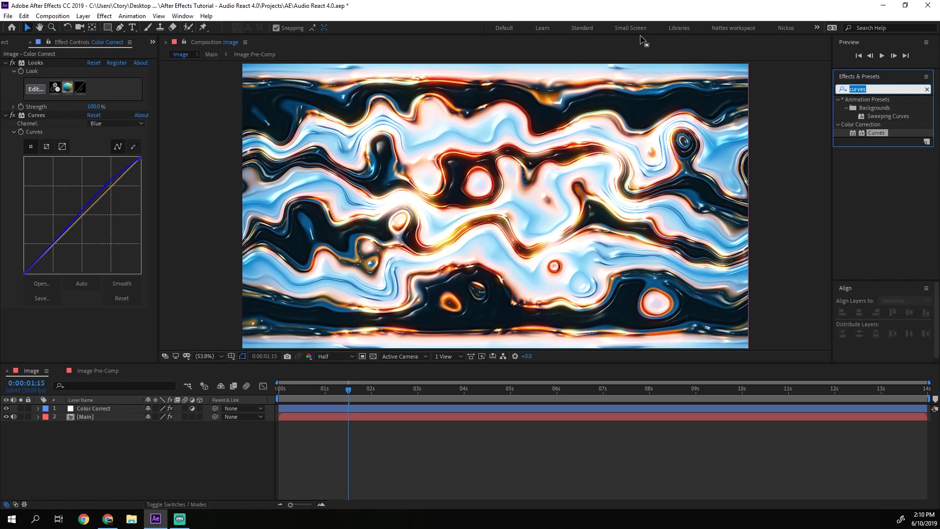
type("cc forc")
left_click_drag(884, 108, 71, 321)
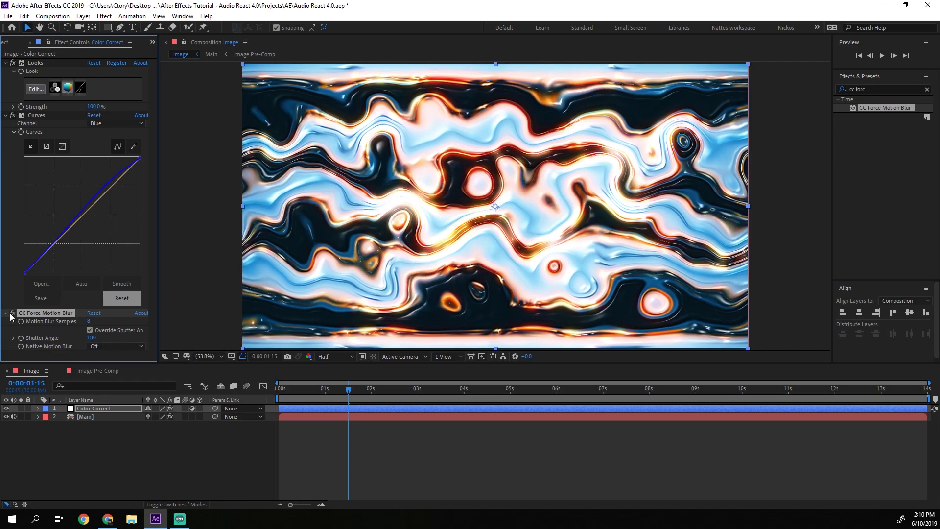
left_click(236, 455)
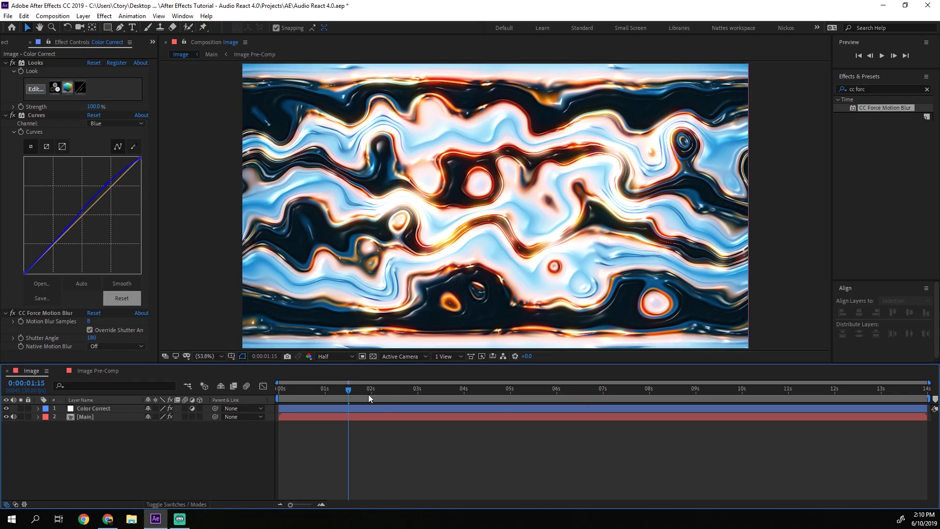
left_click(487, 400)
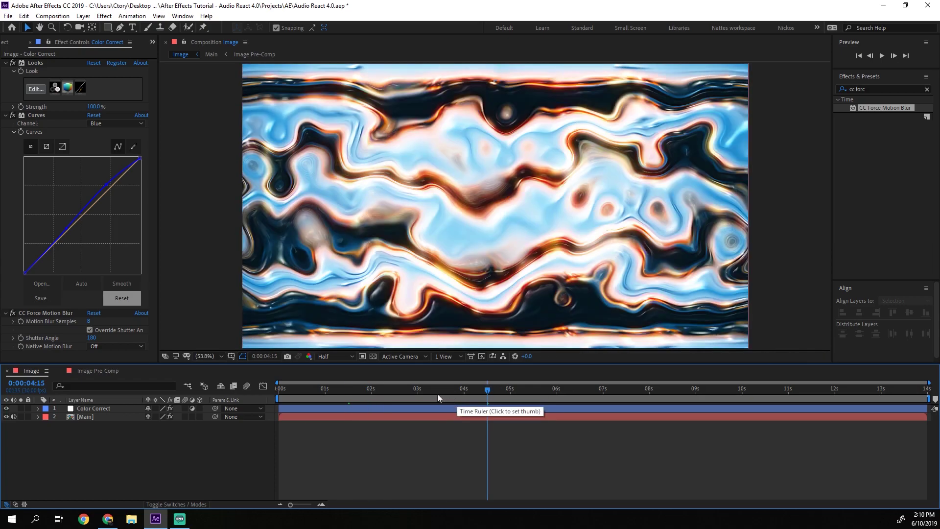
left_click_drag(437, 393, 272, 390)
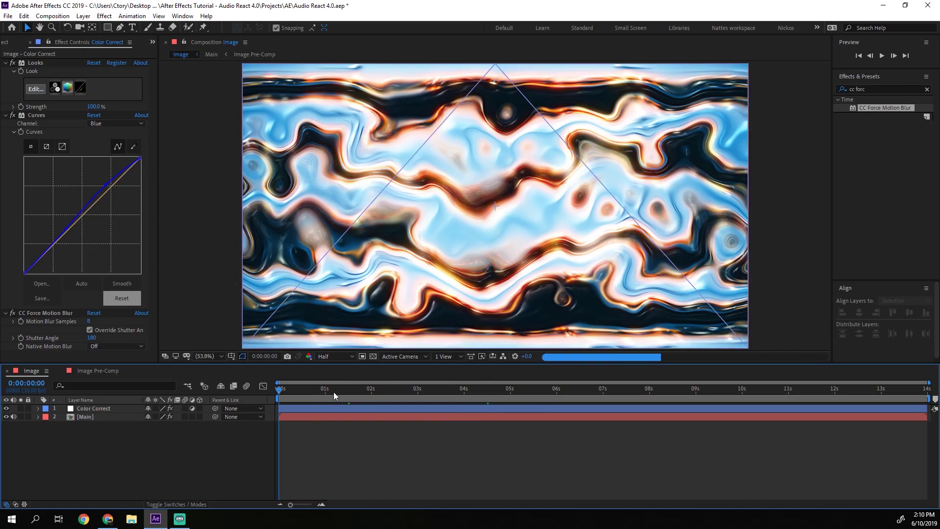
key("space")
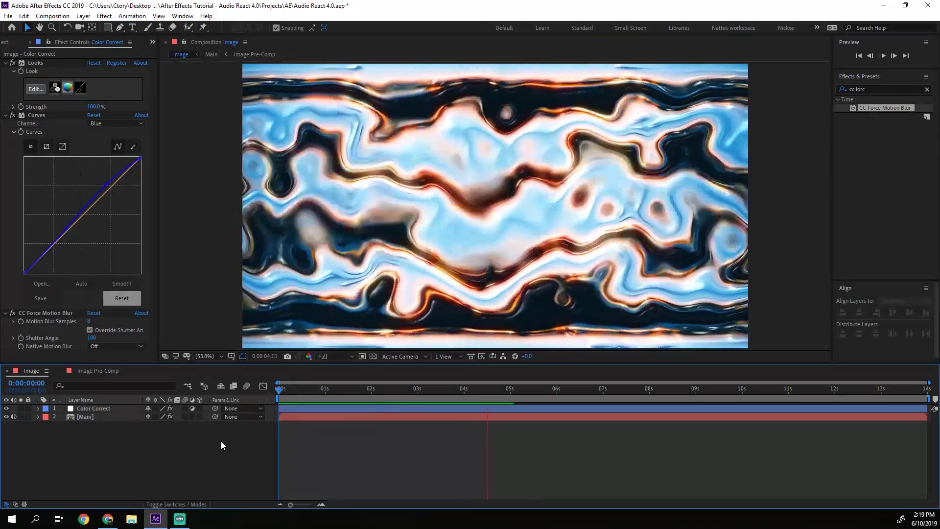
left_click_drag(360, 392, 337, 392)
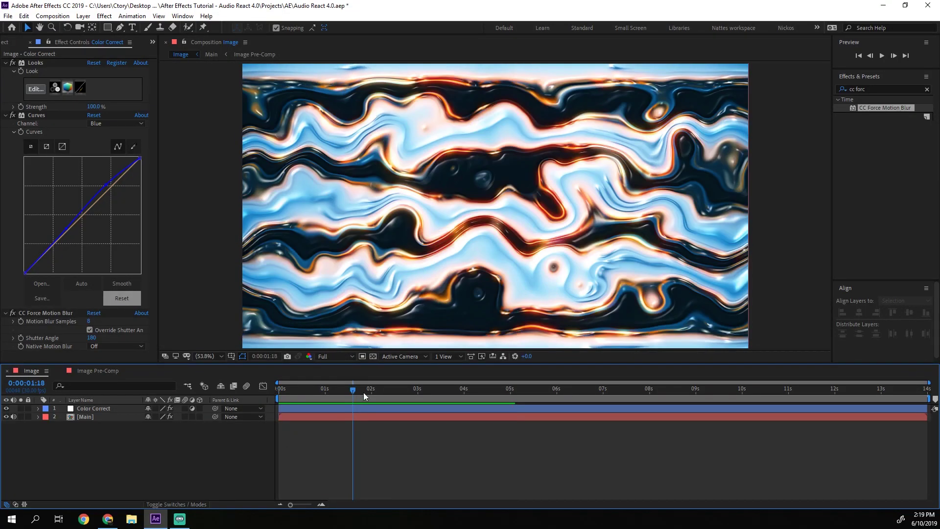